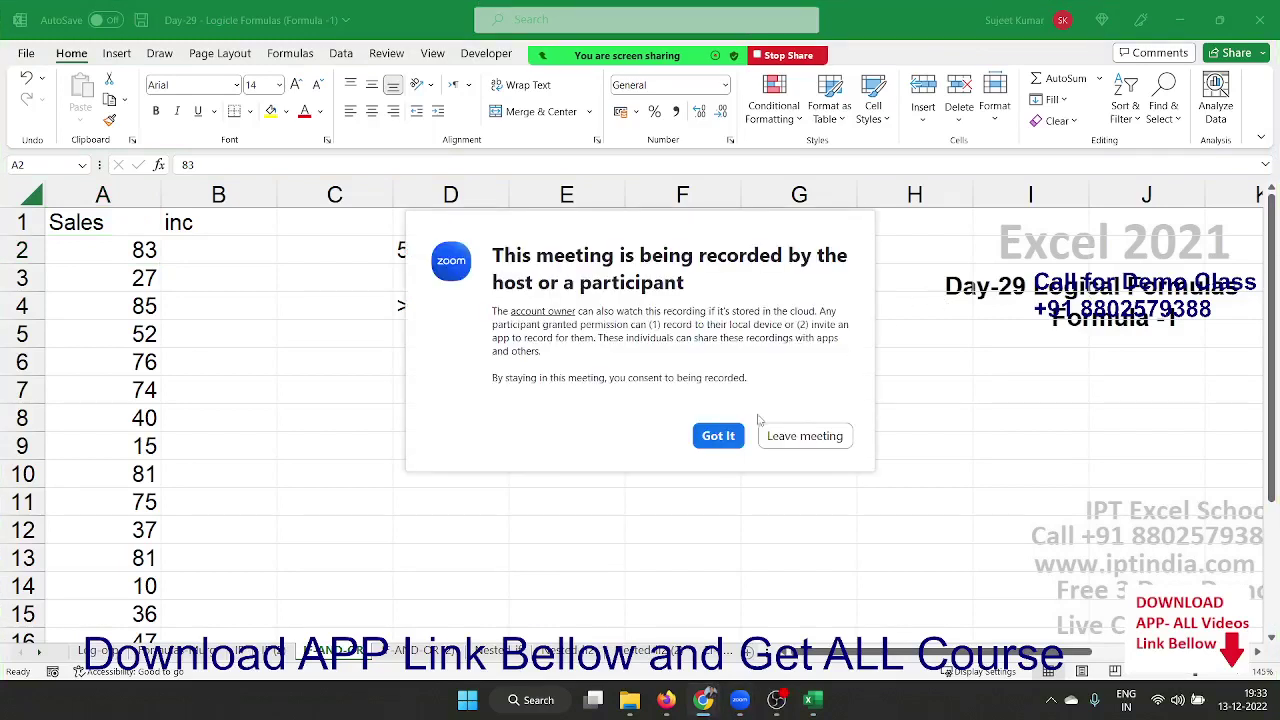
Step: Dismiss the Zoom meeting-recording notice on the sheet
click(718, 436)
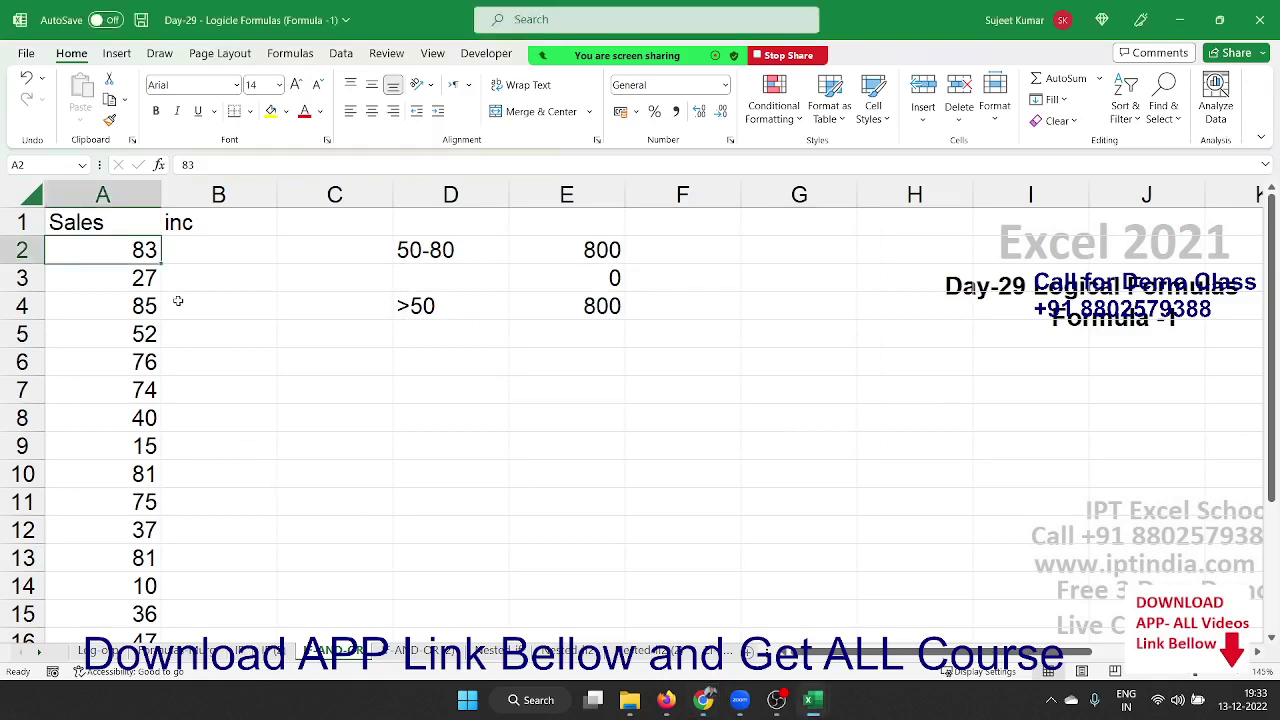
scroll(178, 301, down, 2)
scroll(178, 301, up, 2)
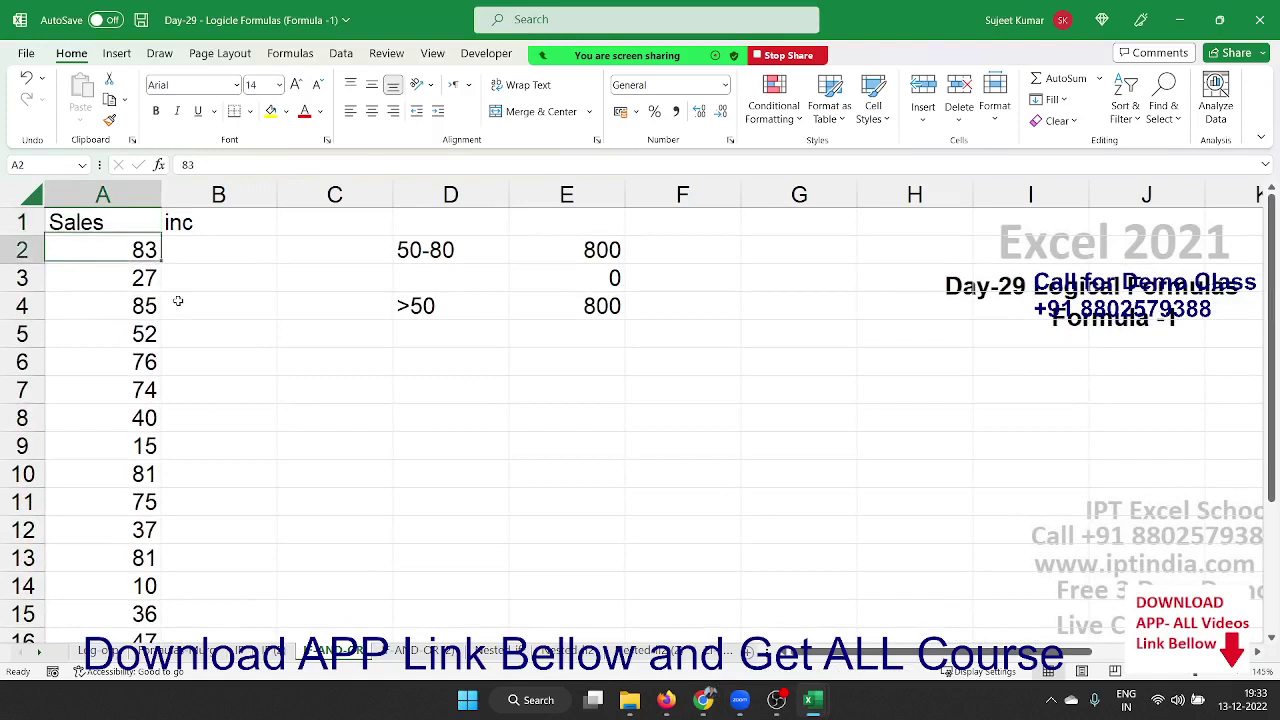
Step: Review the 50-80 (800 incentive) and >50 criteria, then return to cell B2
key(Right)
key(Right)
key(Right)
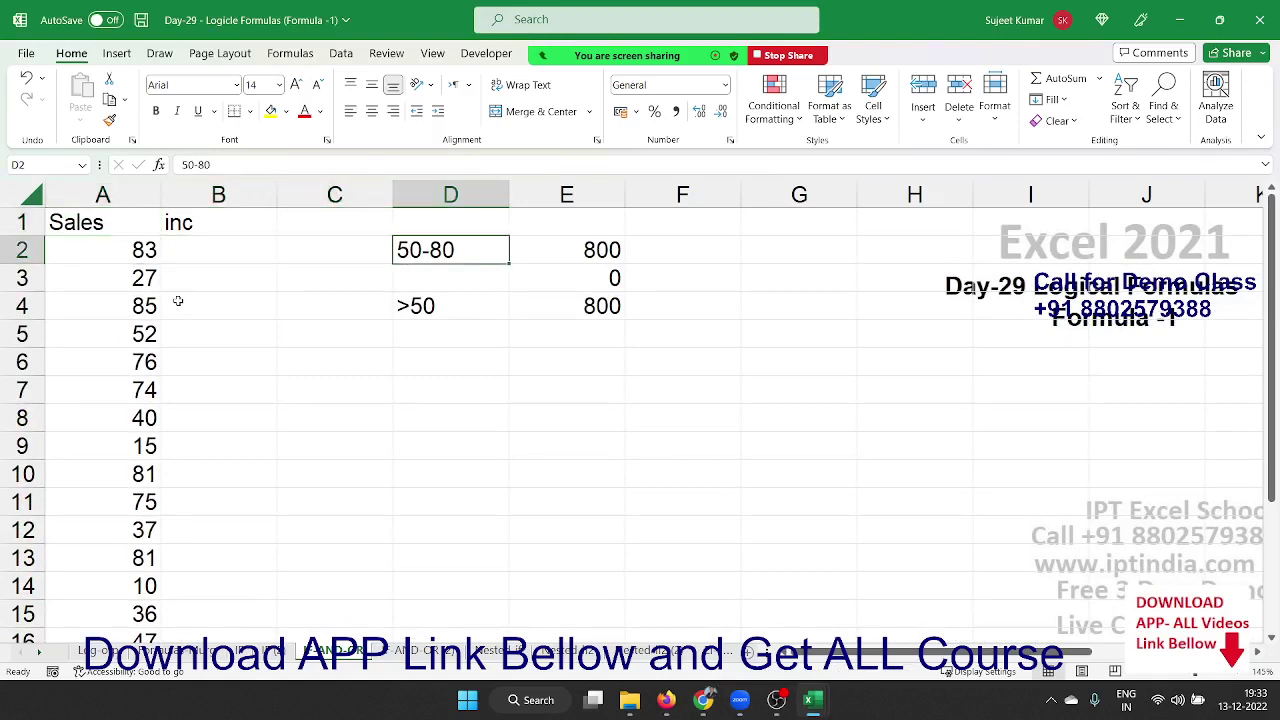
key(shift+Right)
key(Right)
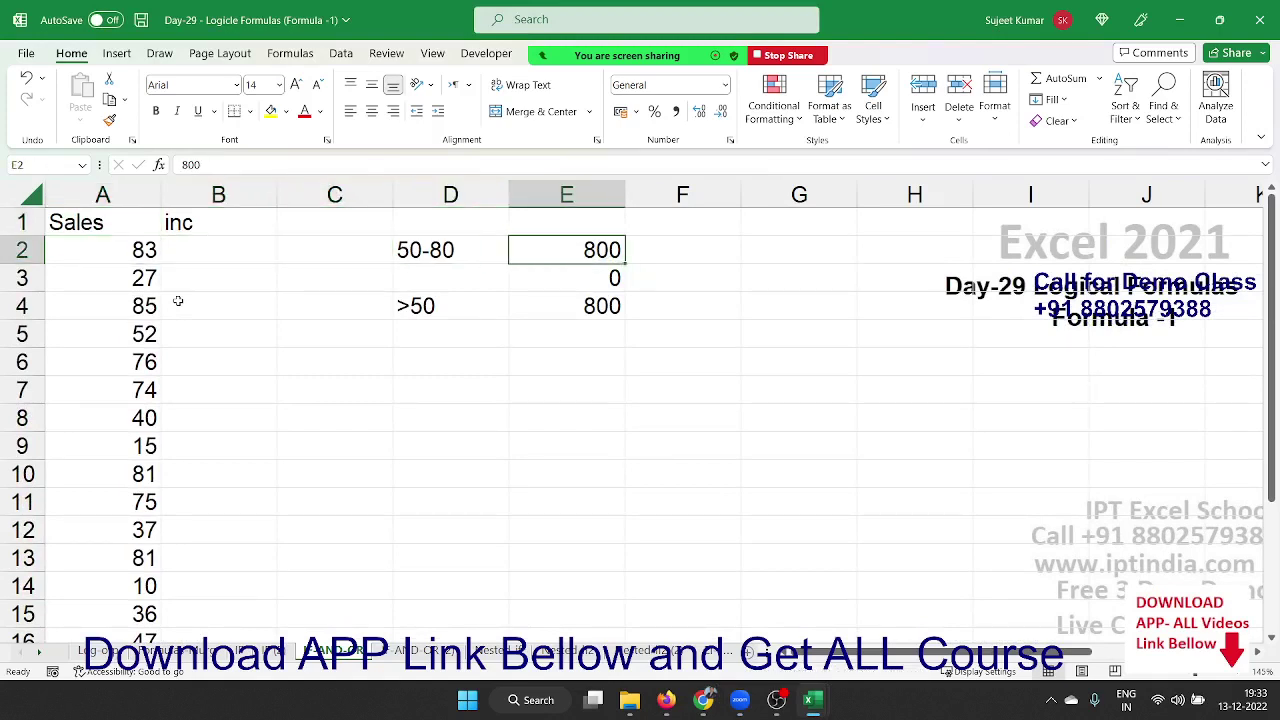
key(Left)
key(Left)
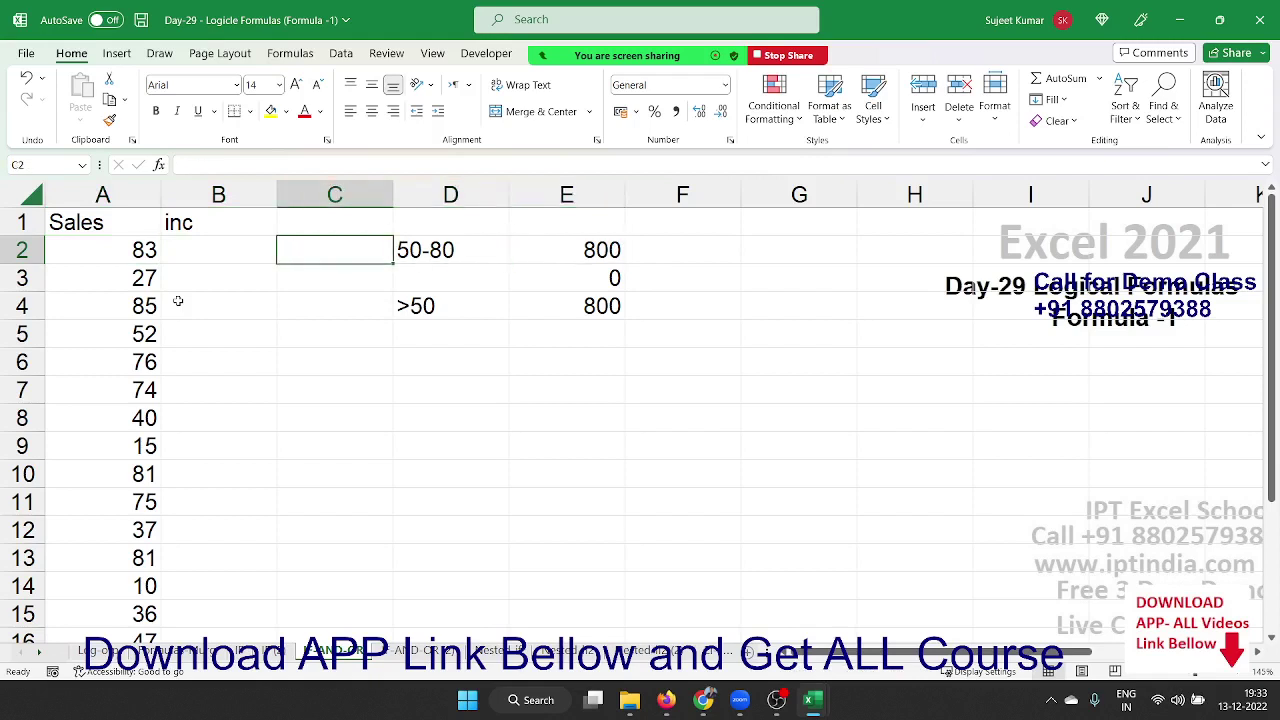
key(Down)
key(Down)
key(Right)
key(Left)
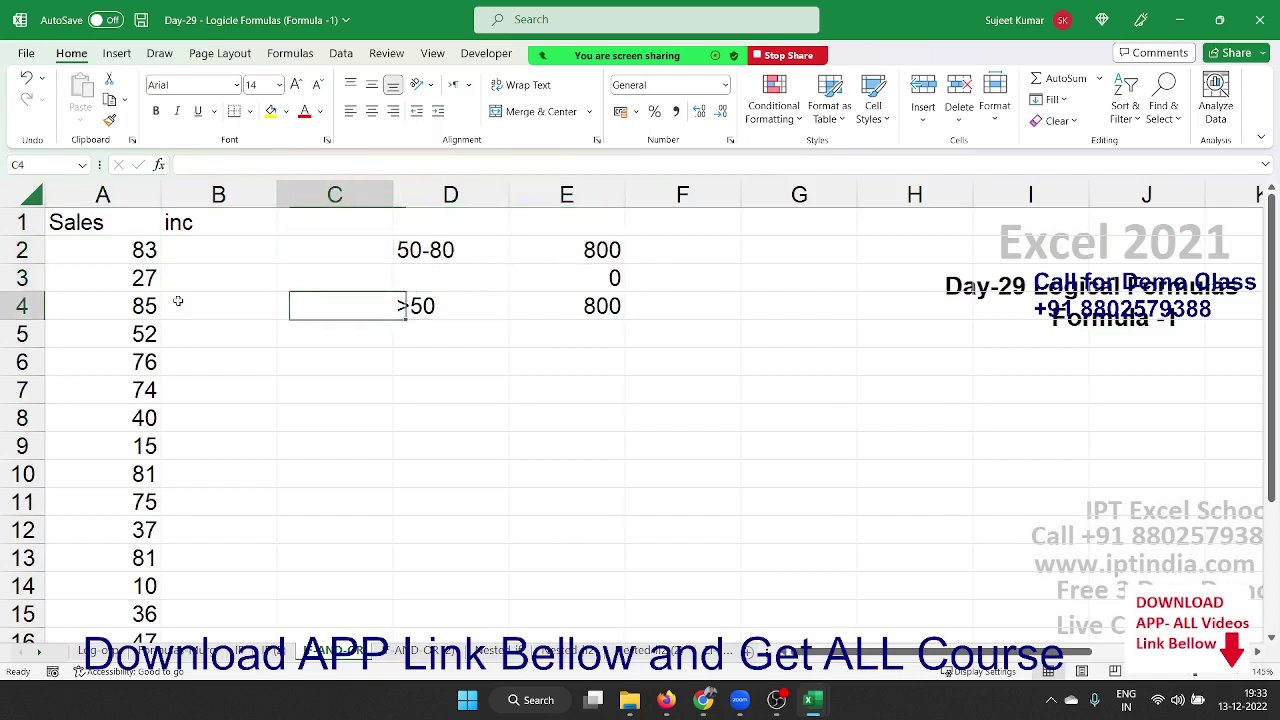
key(Left)
key(Left)
key(Up)
key(Up)
key(Right)
text(=)
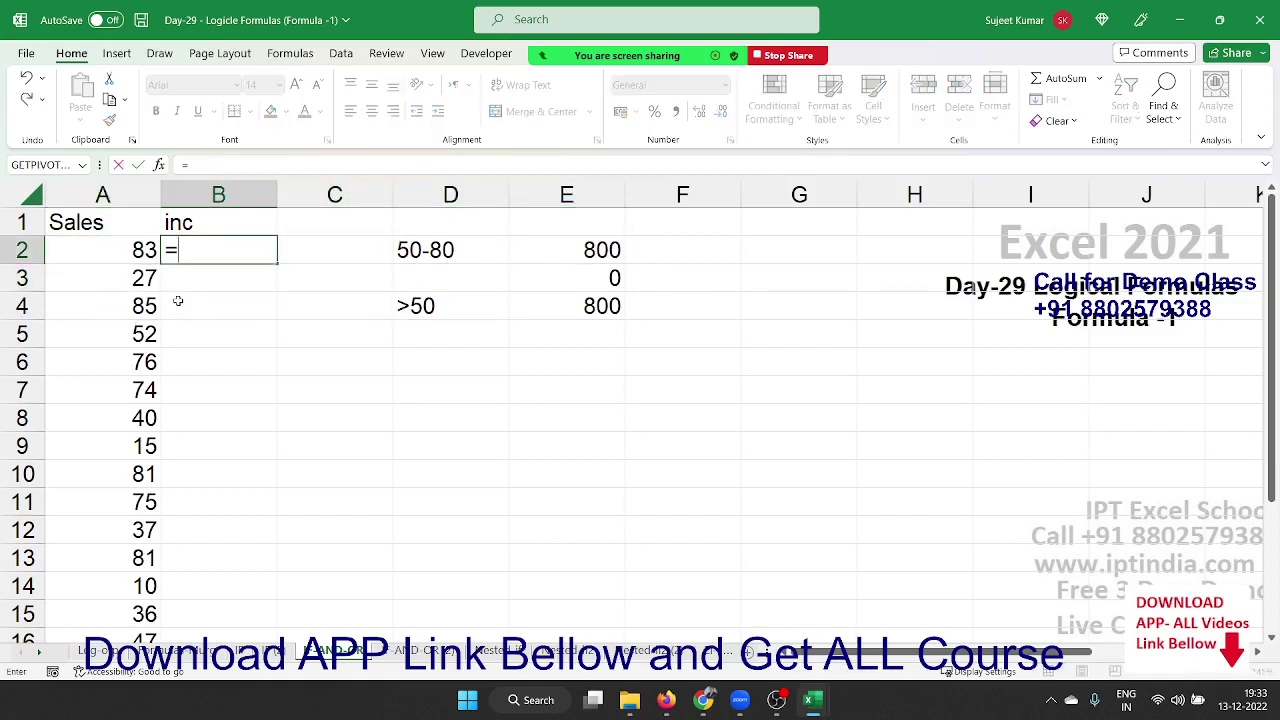
text(if()
key(Left)
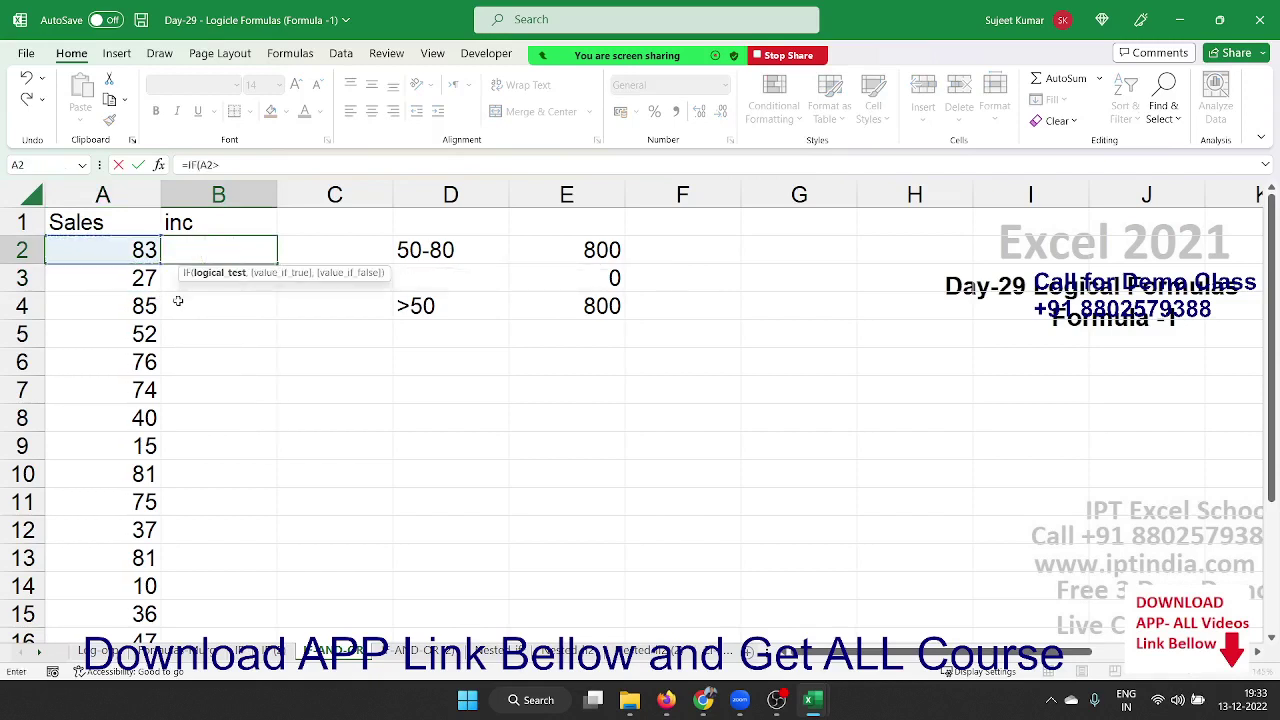
text(>50,)
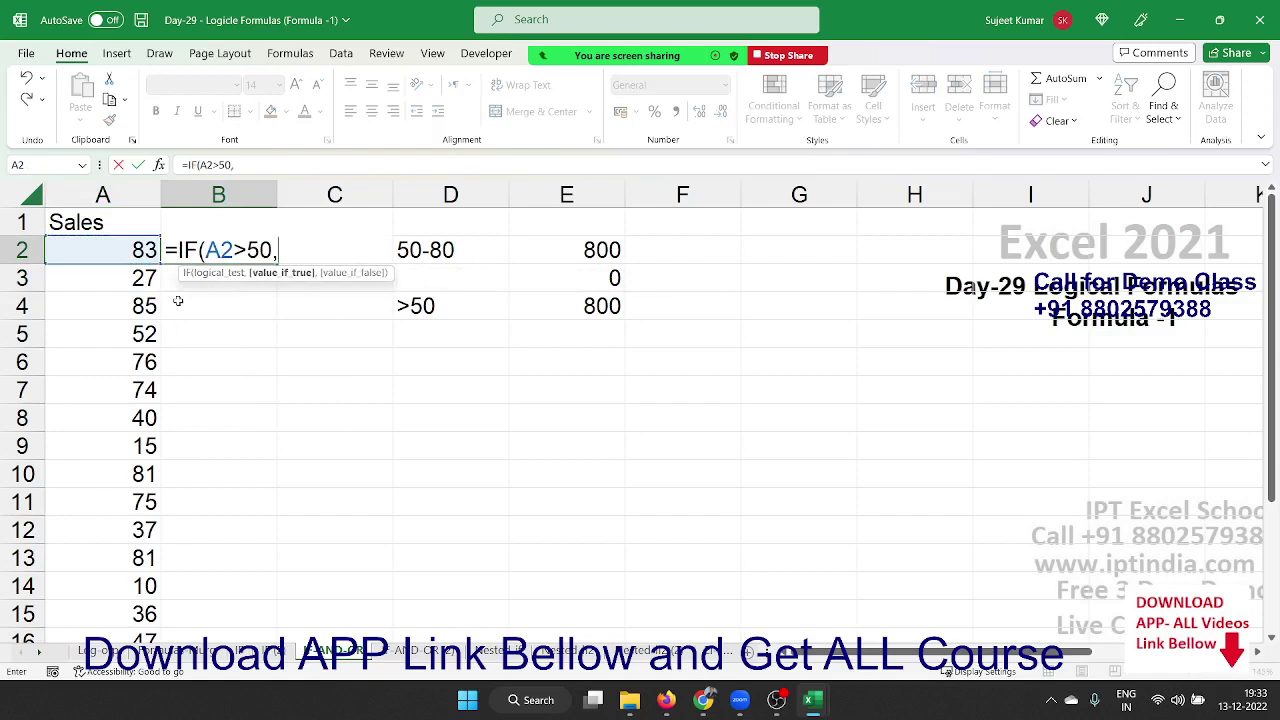
text(800)
key(Escape)
key(Right)
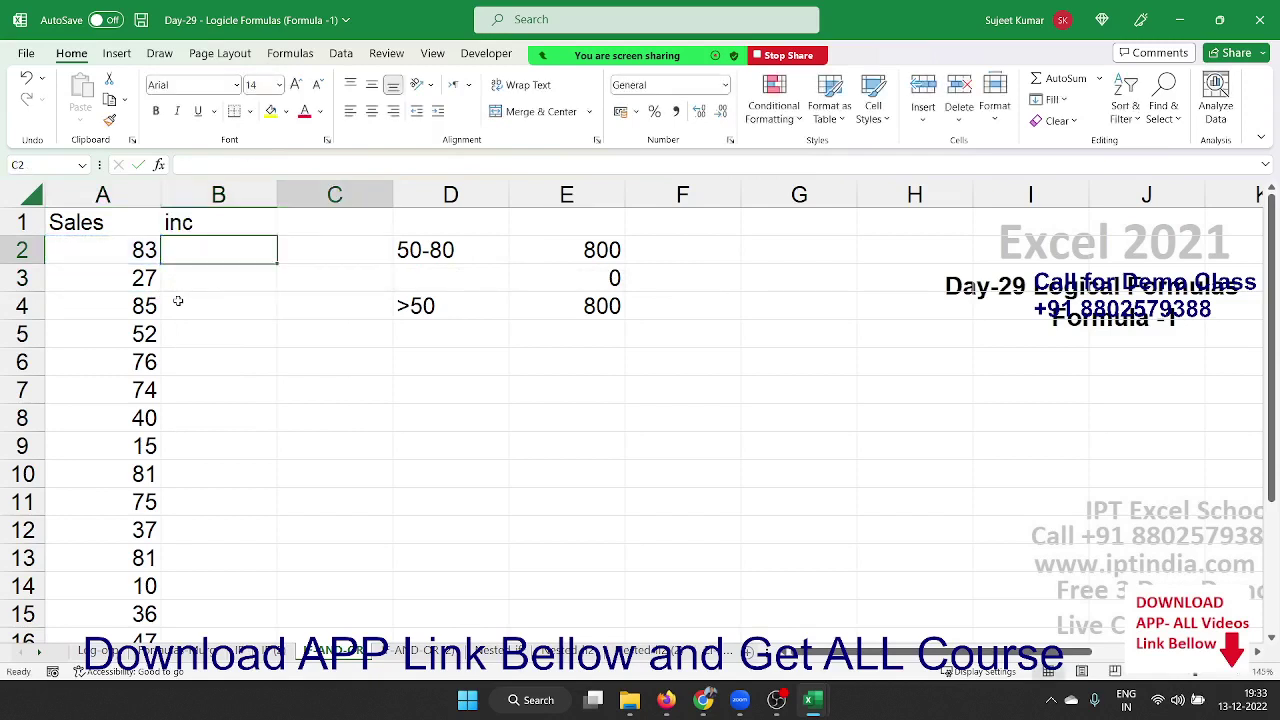
key(Right)
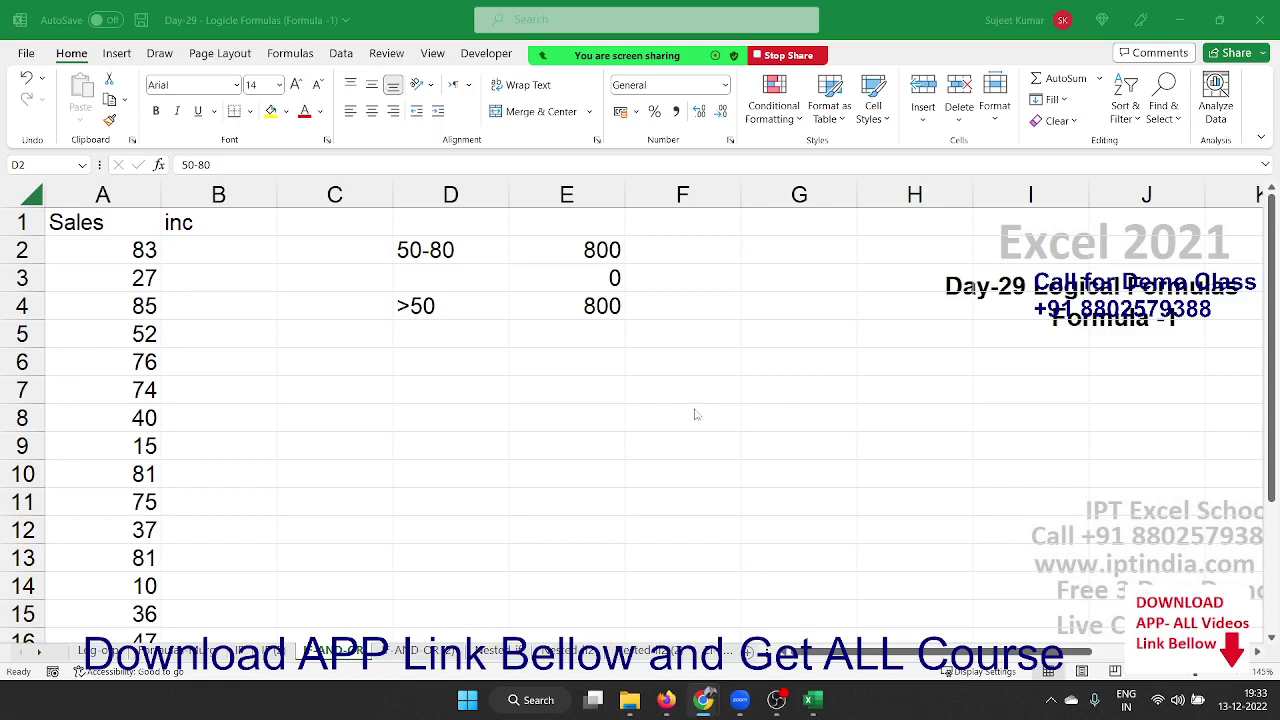
Step: Enter =AND(A2>=50,A2<=80) in B2 to check whether the sale is 50-80
click(200, 248)
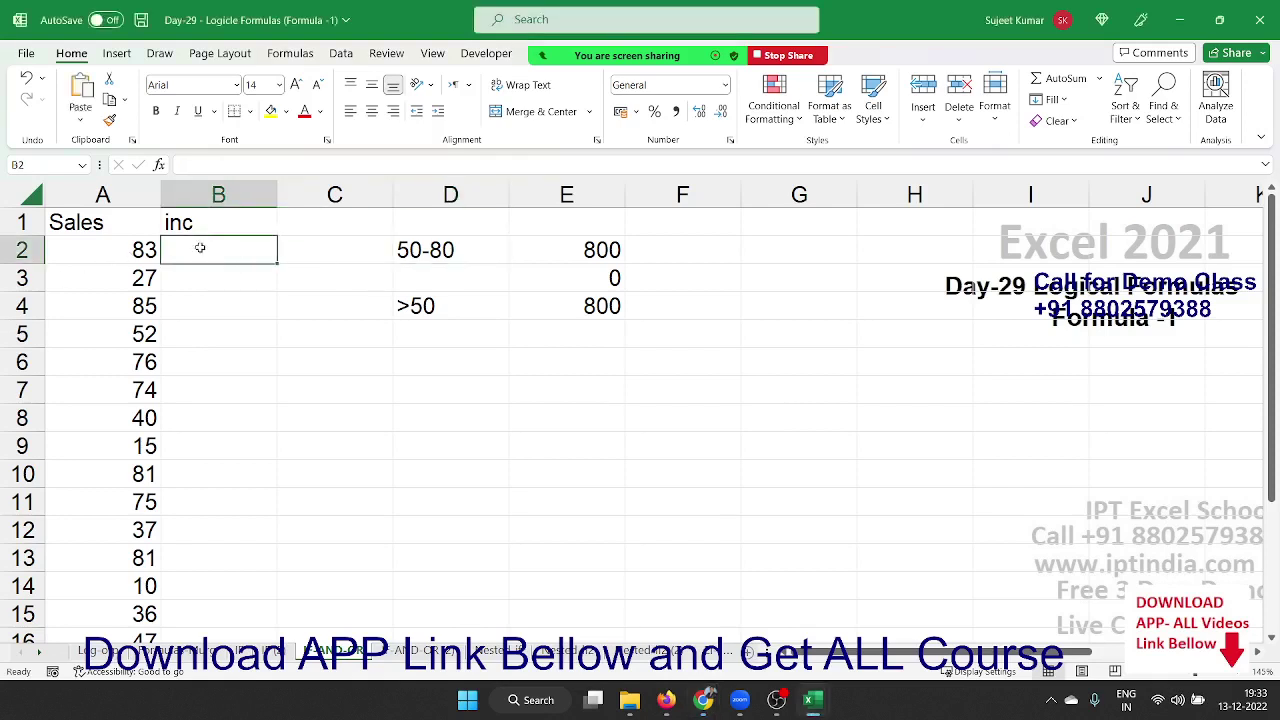
text(=and)
key(Tab)
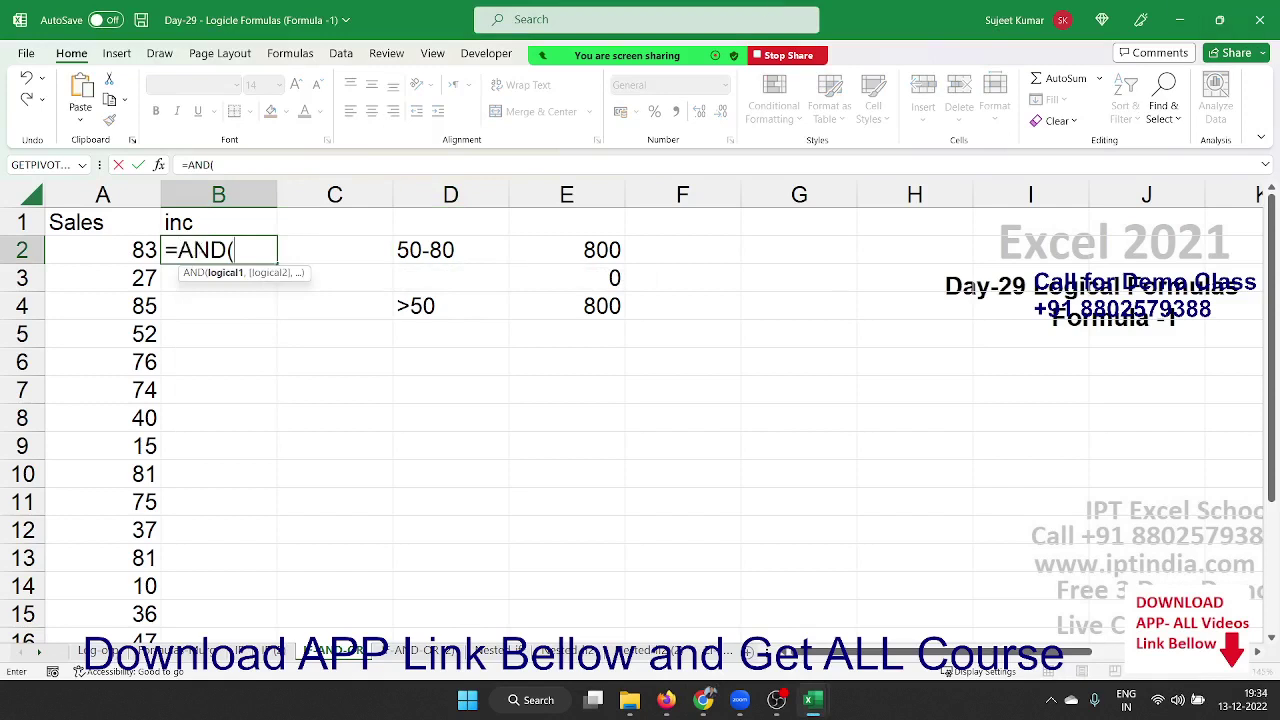
click(703, 699)
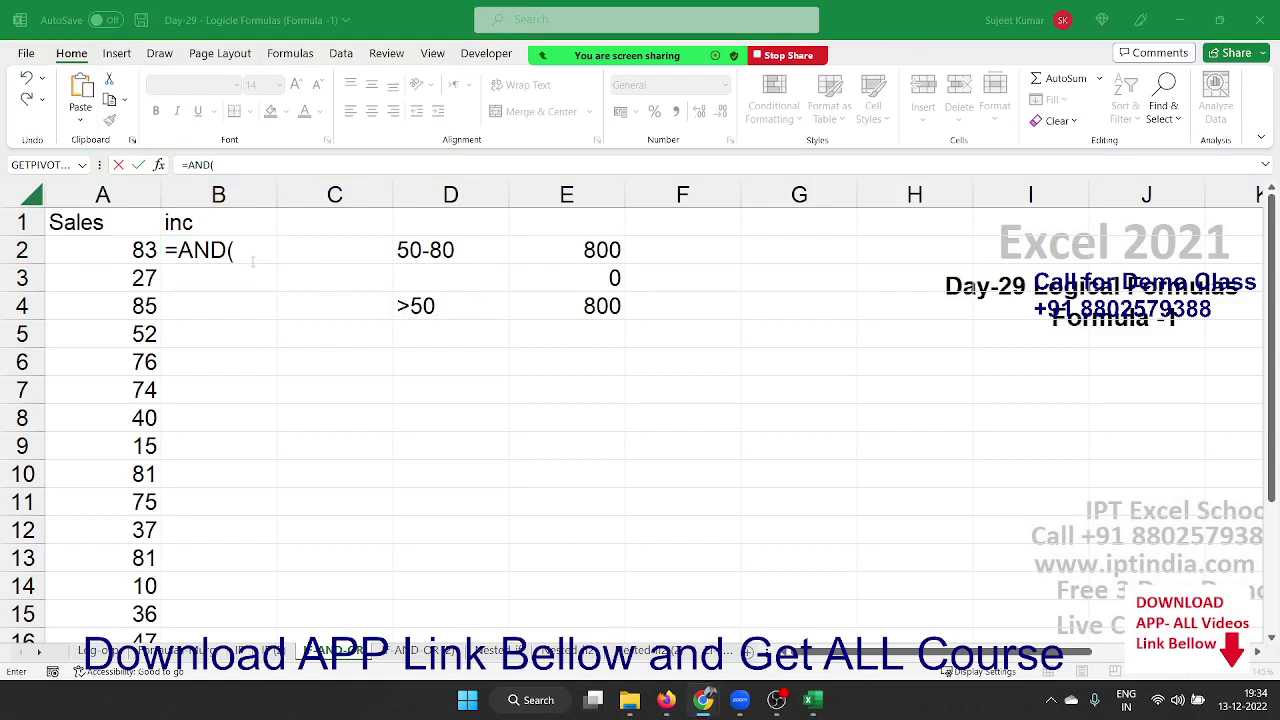
key(alt+Tab)
click(128, 252)
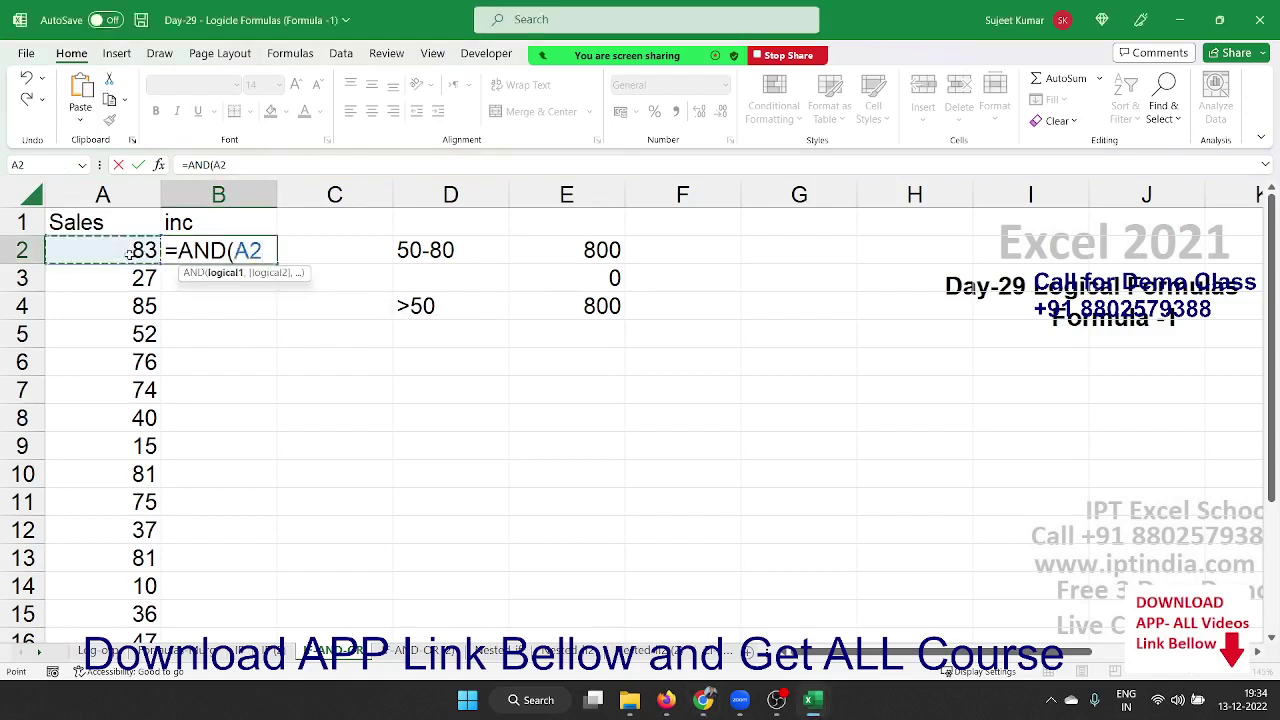
text(>=5)
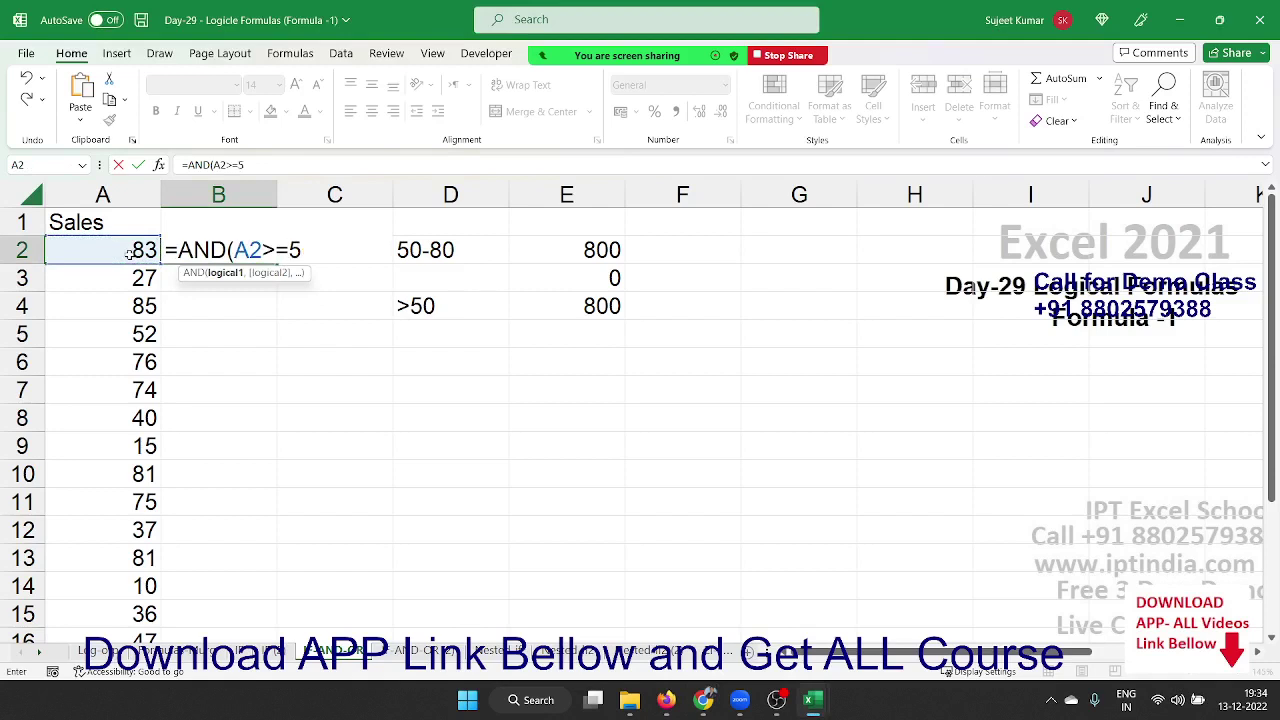
text(0,)
click(128, 253)
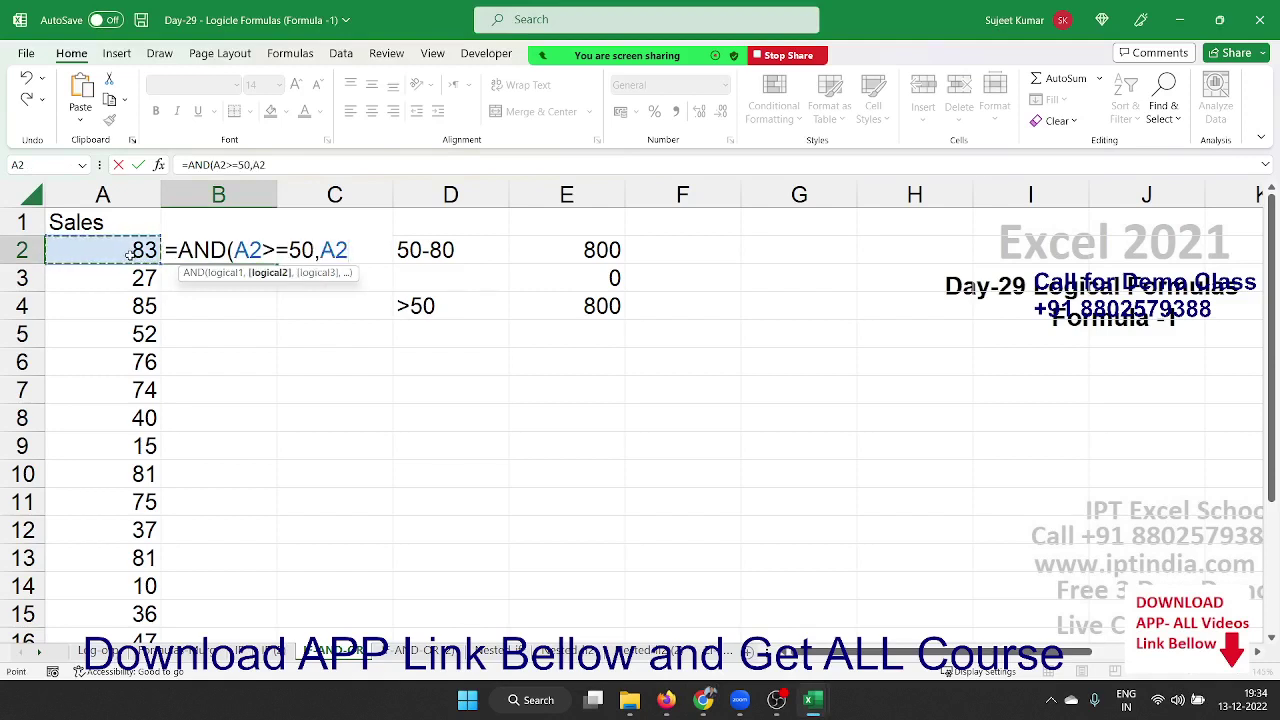
text(<=)
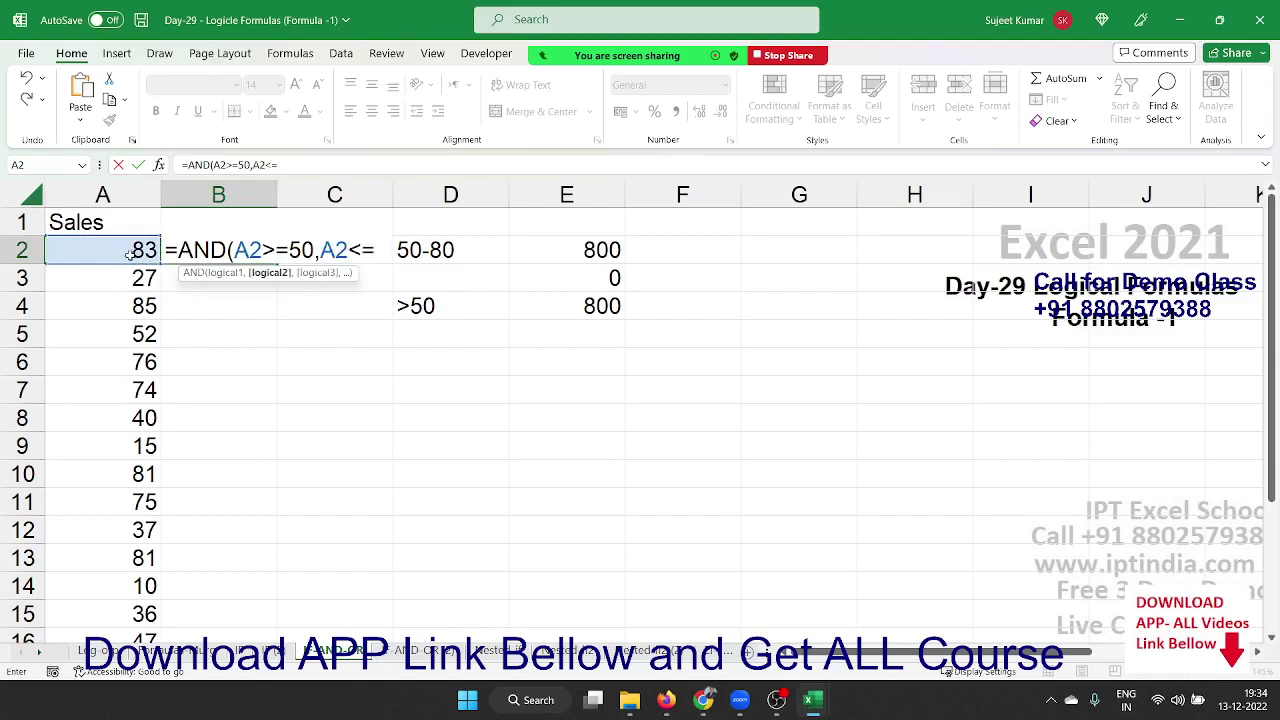
text(80))
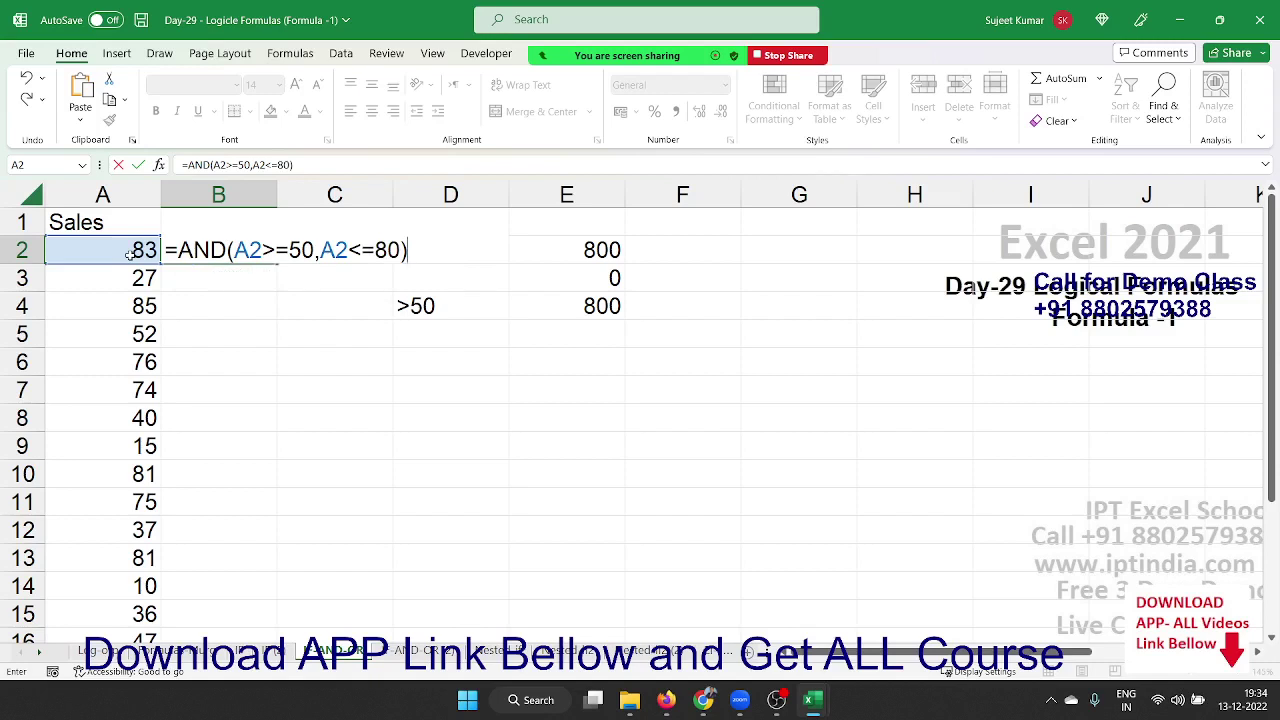
key(Return)
key(Up)
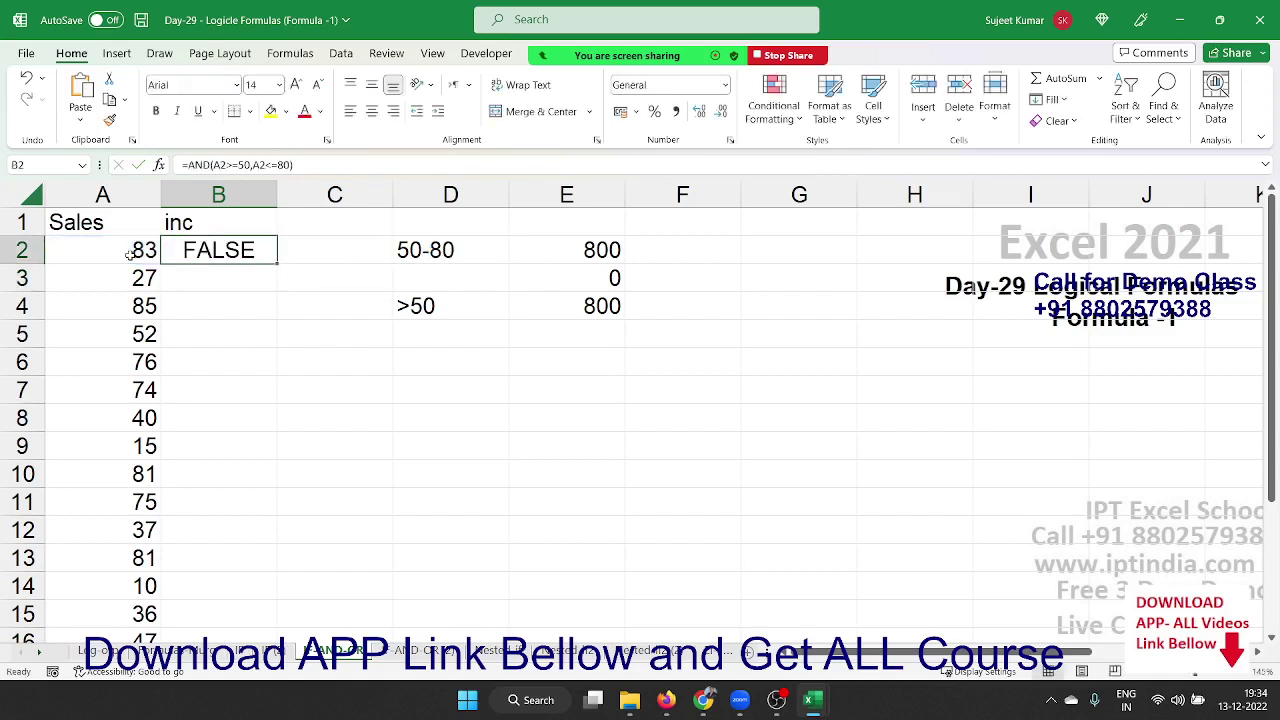
Step: Wrap B2 into =IF(AND(A2>=50,A2<=80),800,0) to return 800 or 0
double_click(275, 264)
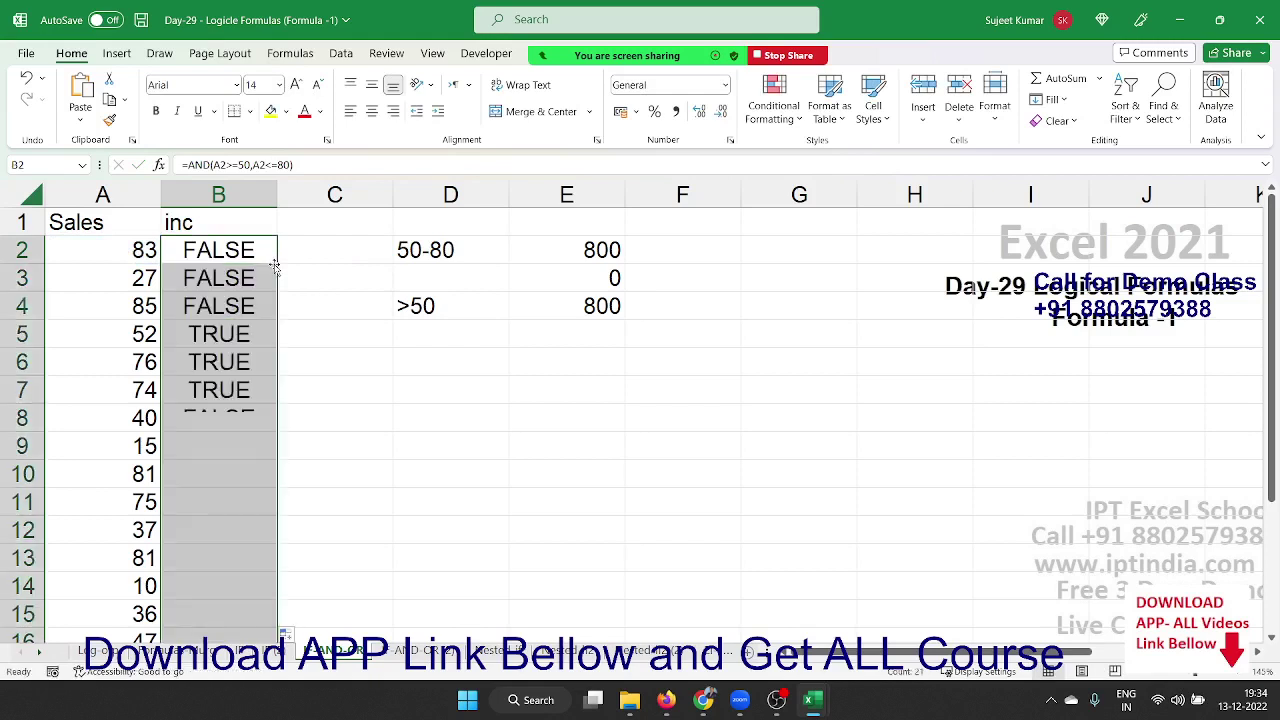
double_click(229, 247)
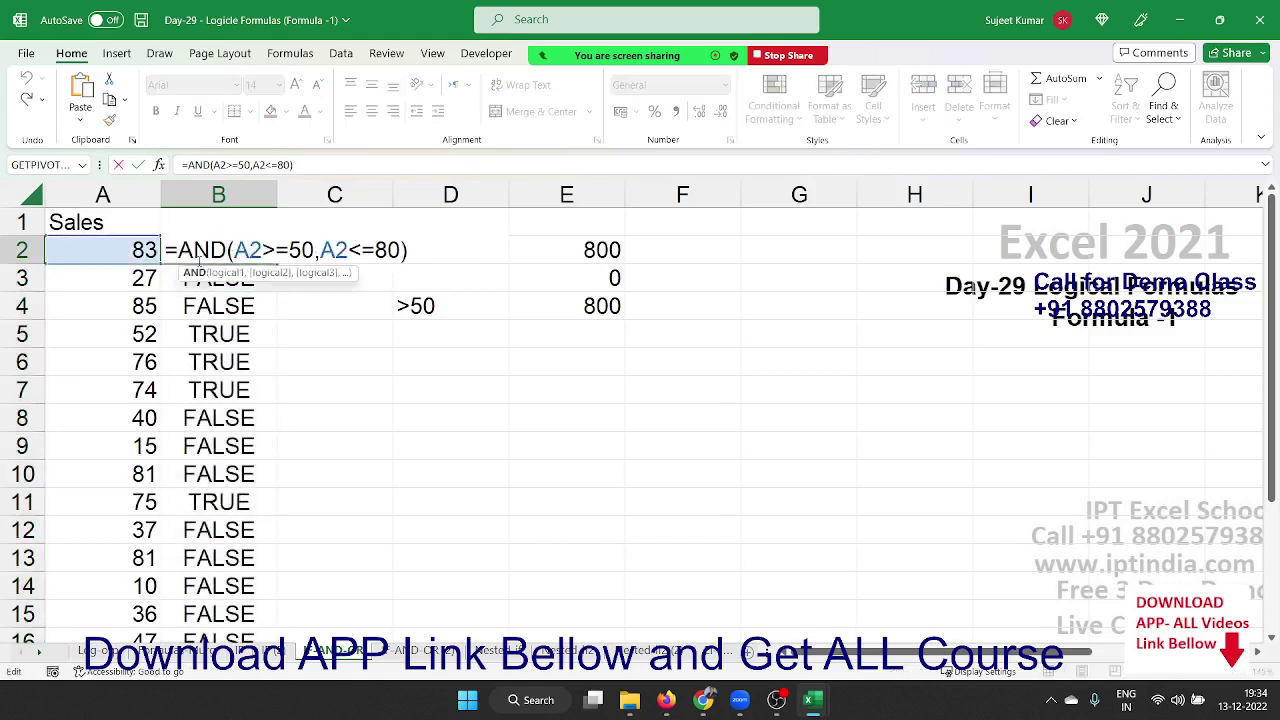
text(I)
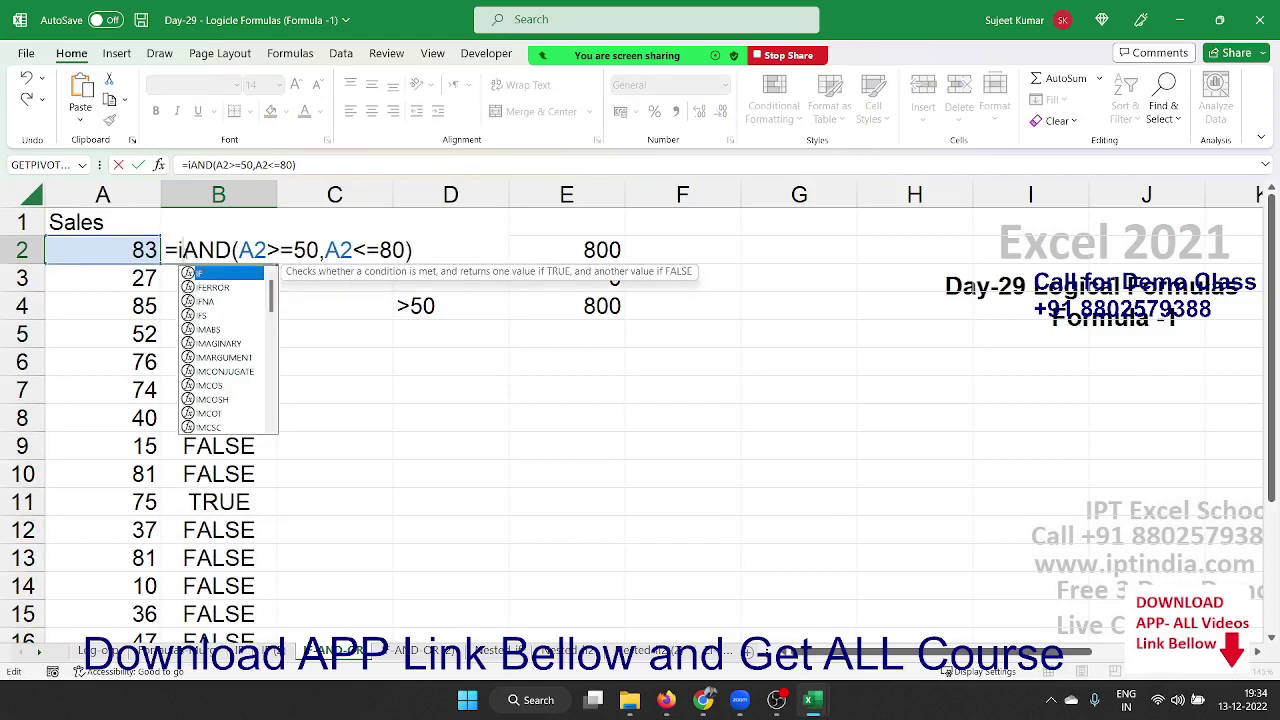
text(F()
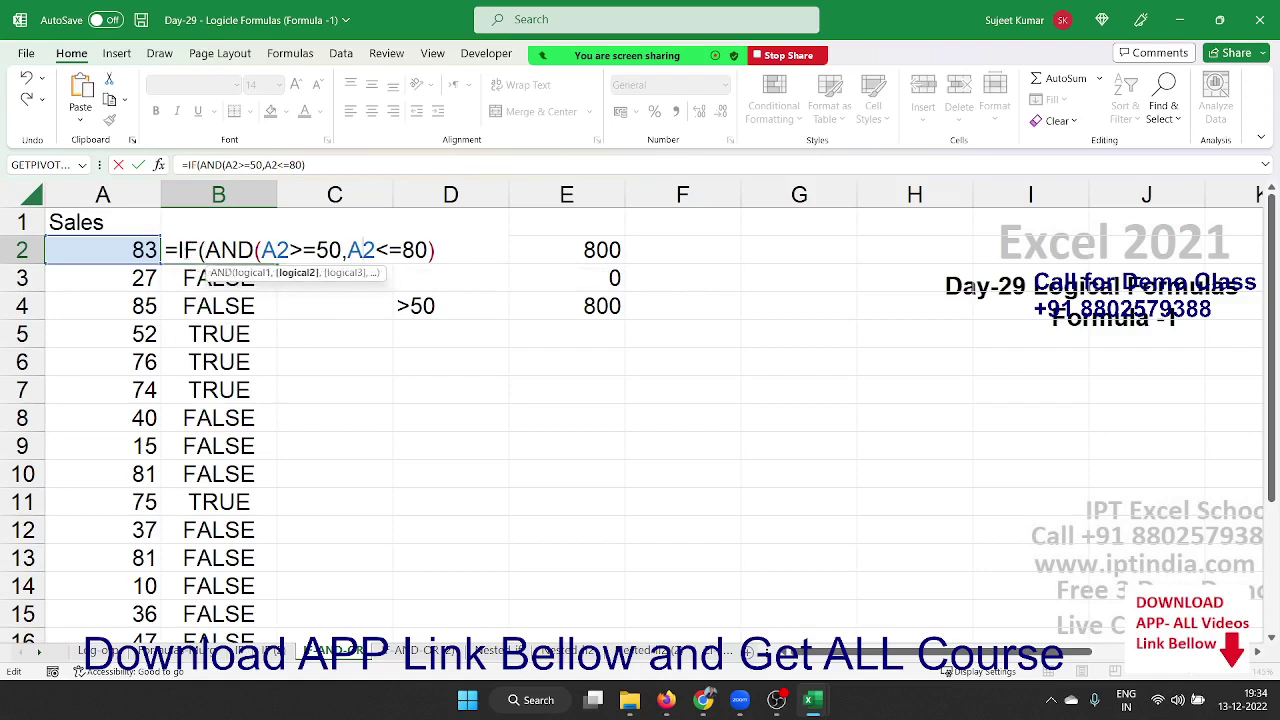
text(,)
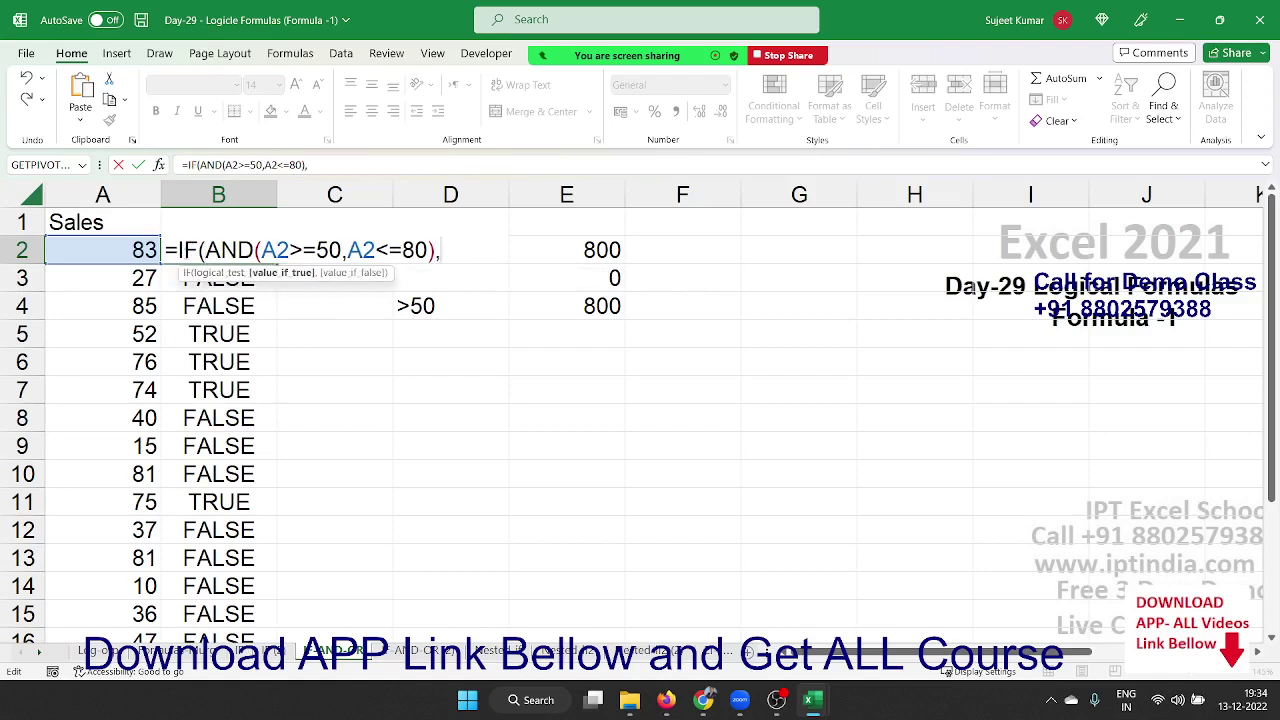
text(800,)
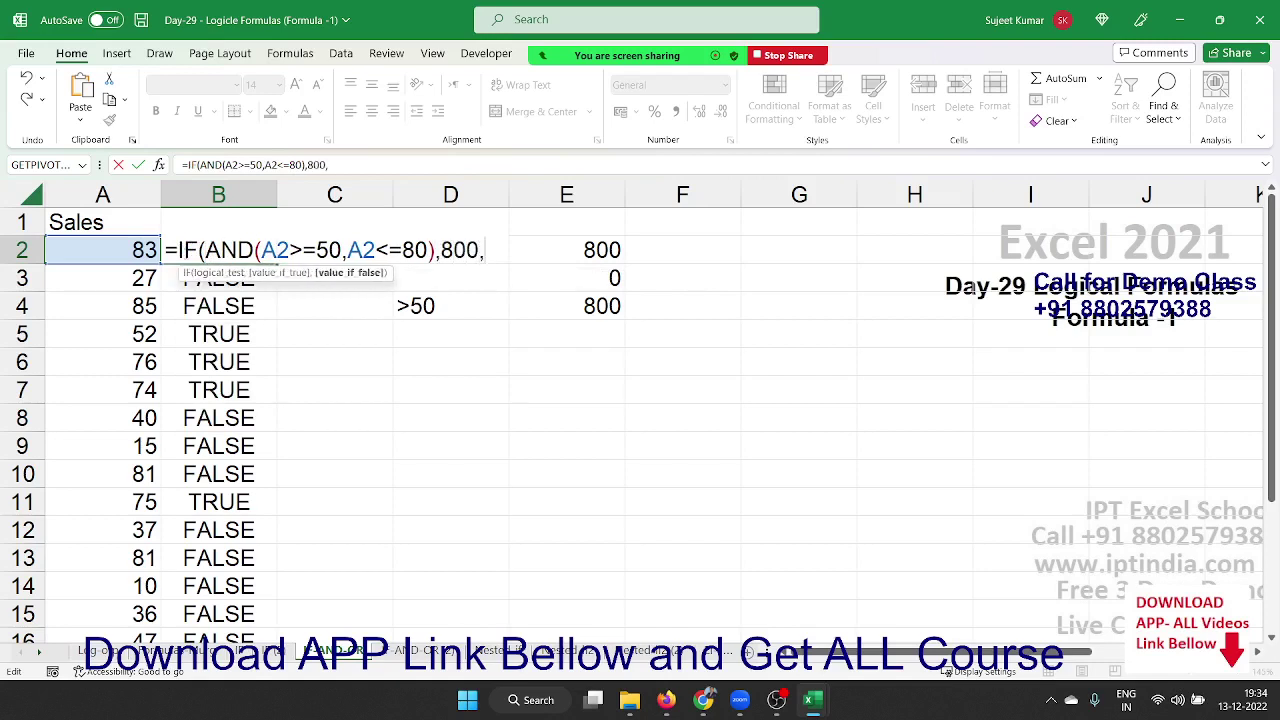
text(0))
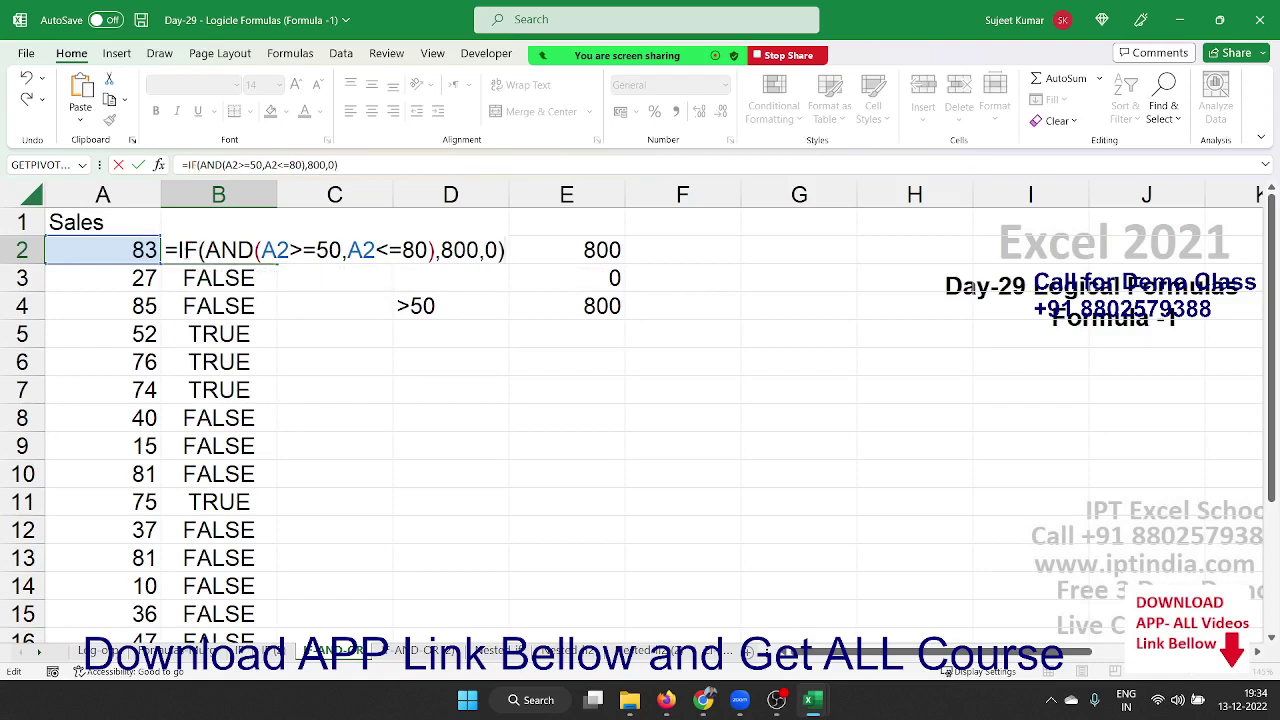
key(Return)
Step: Fill the incentive formula down column B and check the results further down
click(258, 258)
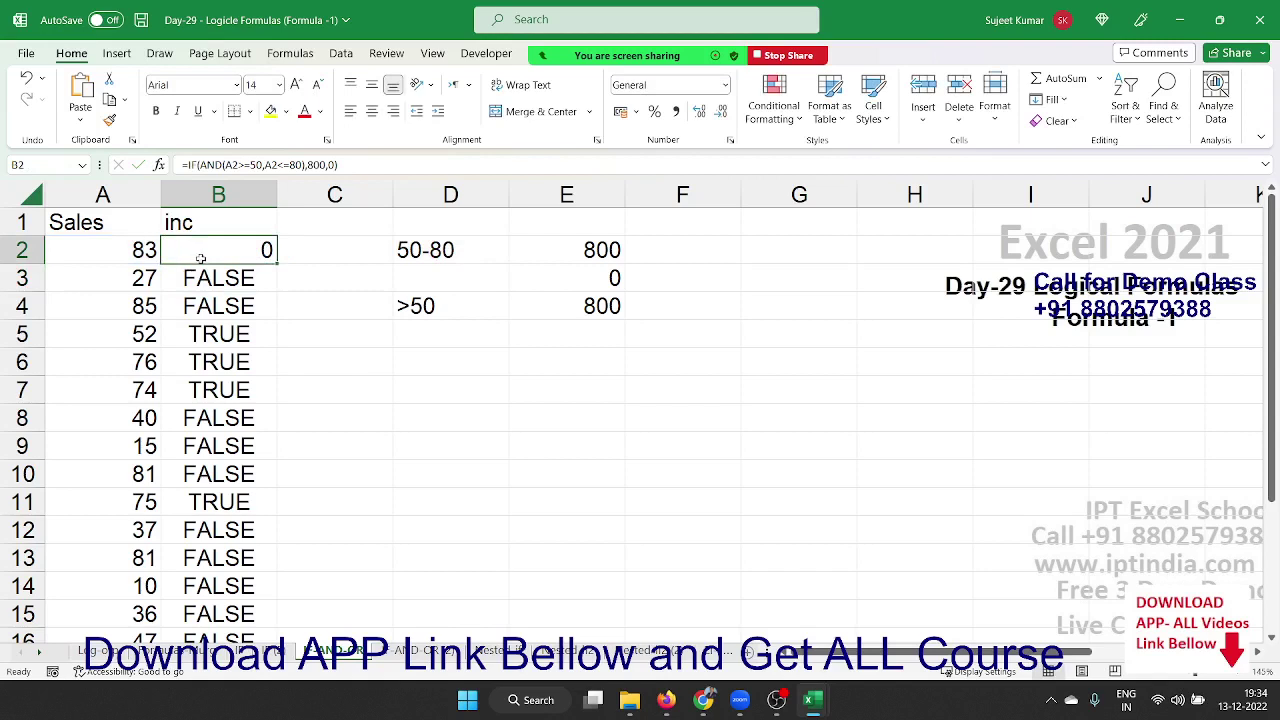
double_click(276, 263)
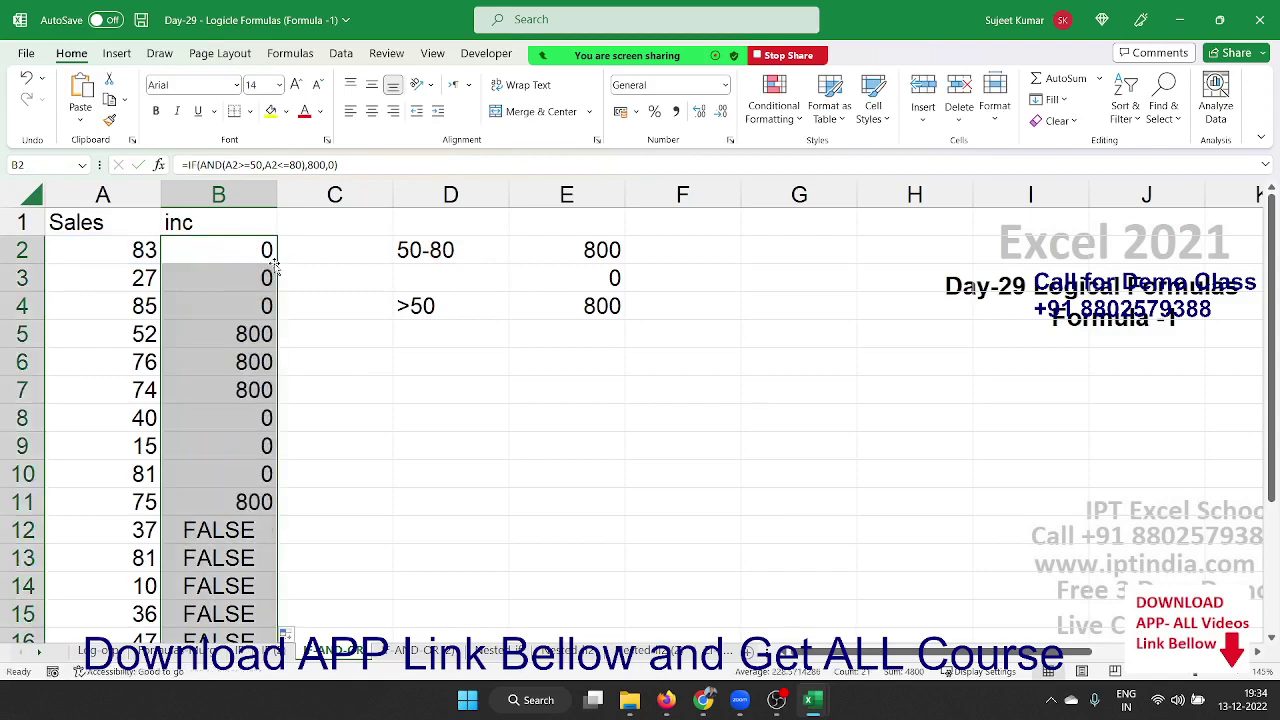
click(276, 263)
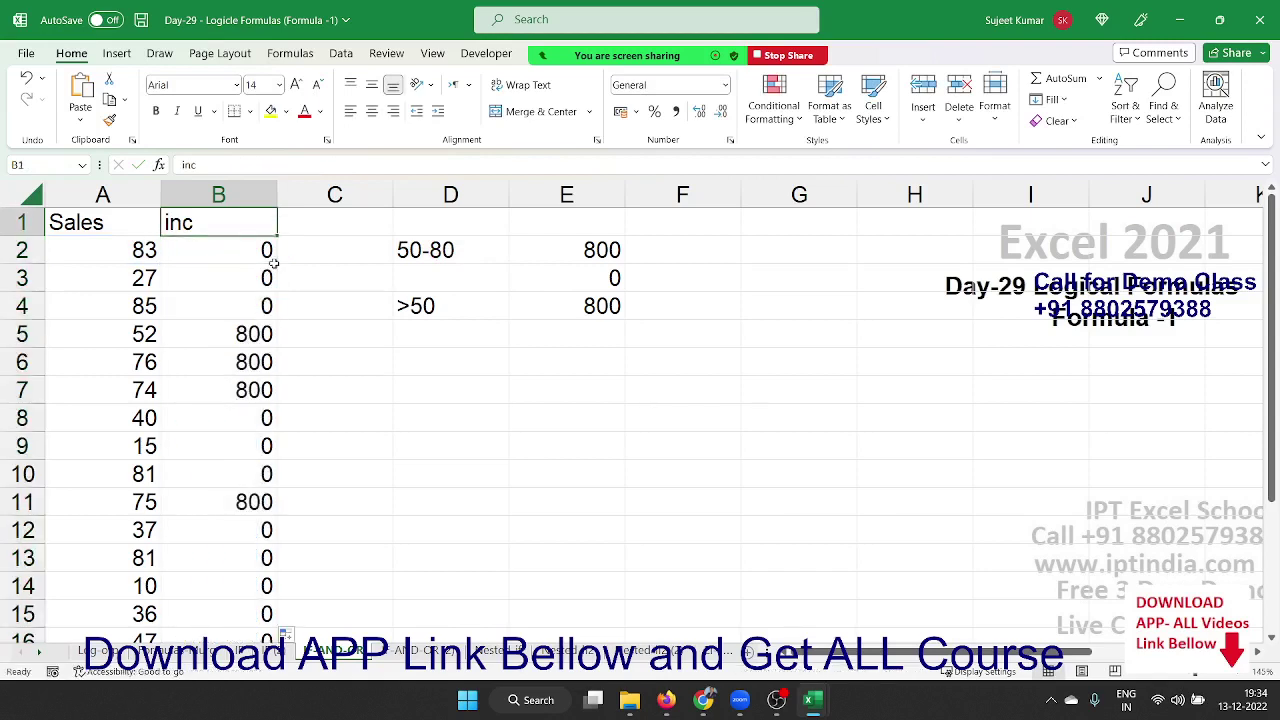
key(Down)
key(Down)
key(Down)
key(Down)
key(Down)
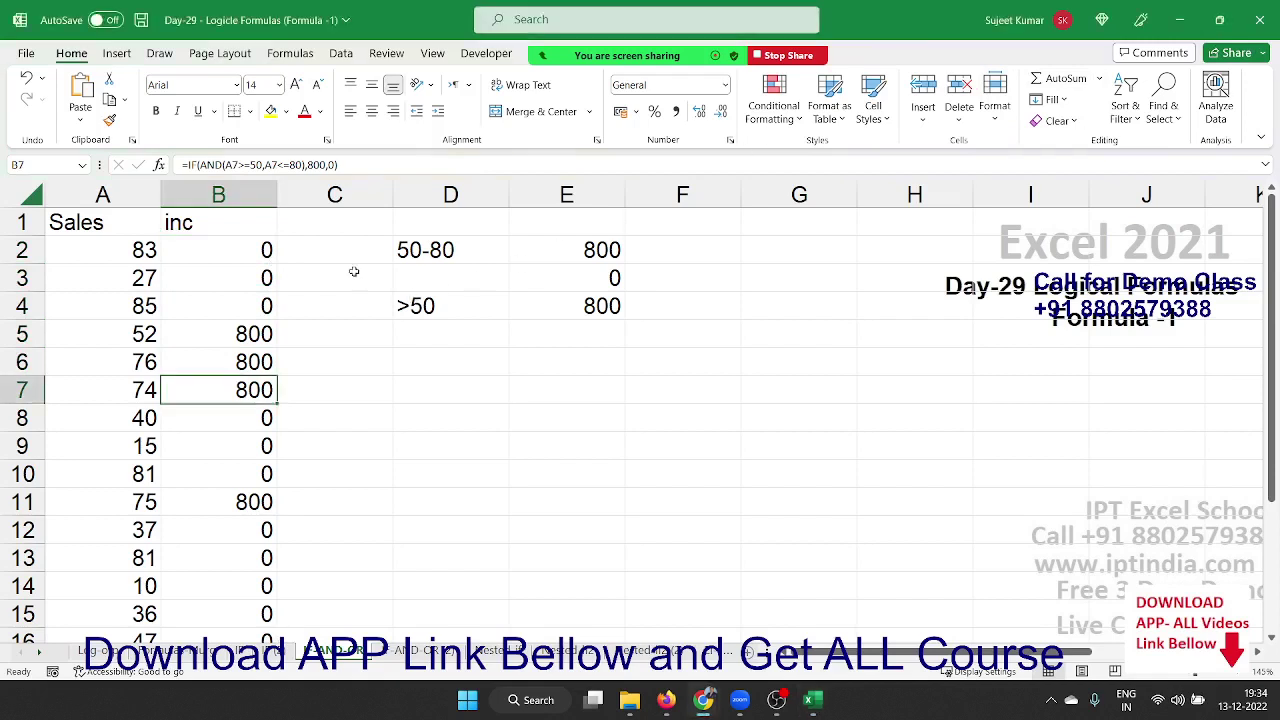
Step: Move across the sheet to the Day list and empty Office column in M and N
click(281, 248)
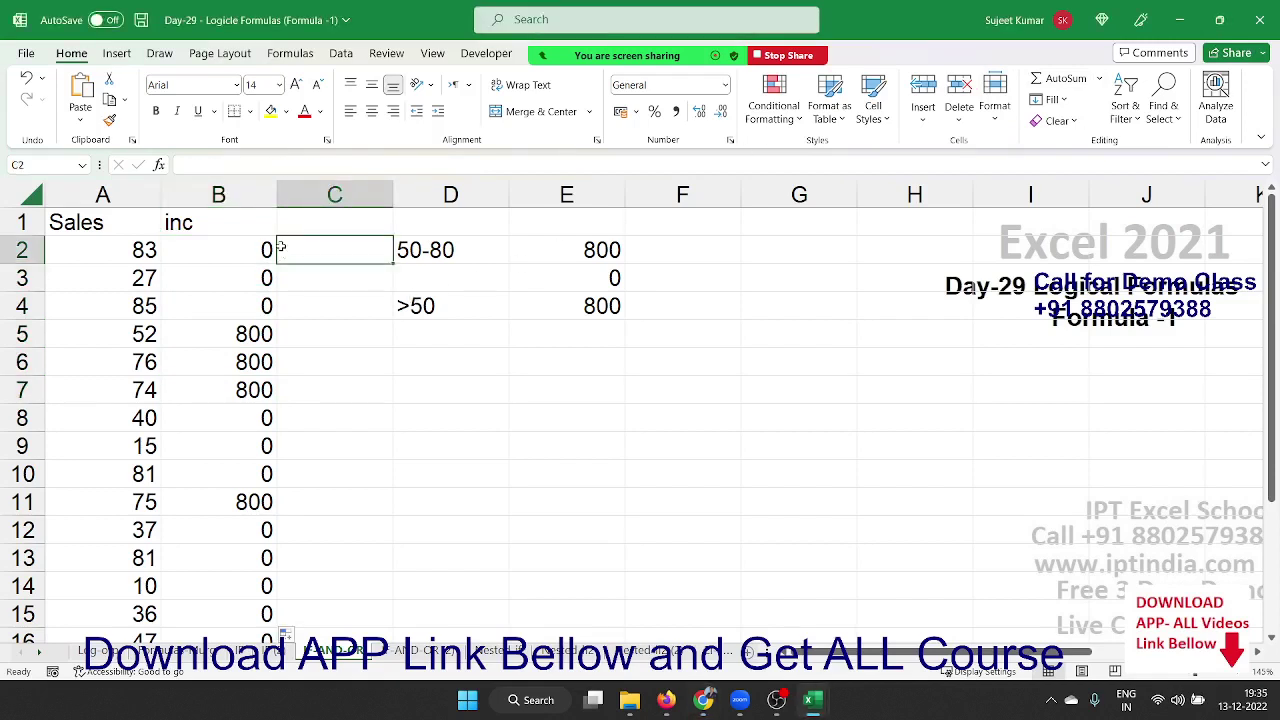
key(Left)
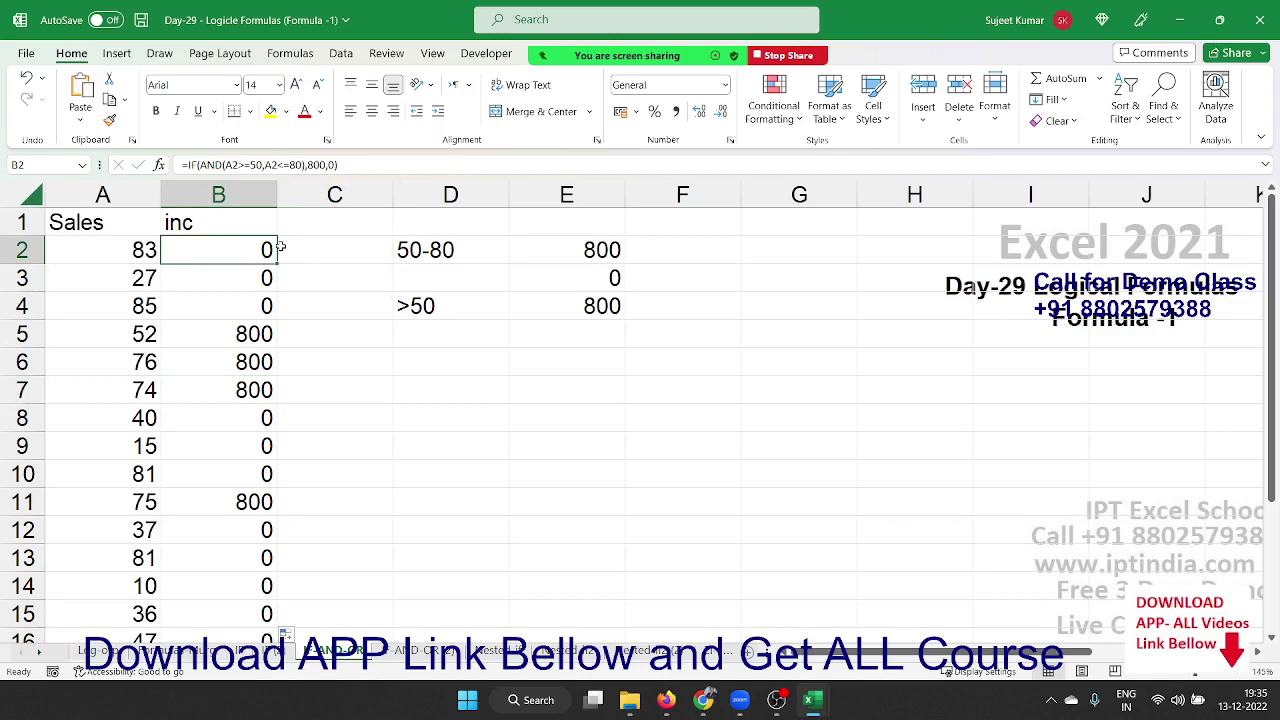
key(Right)
key(Right)
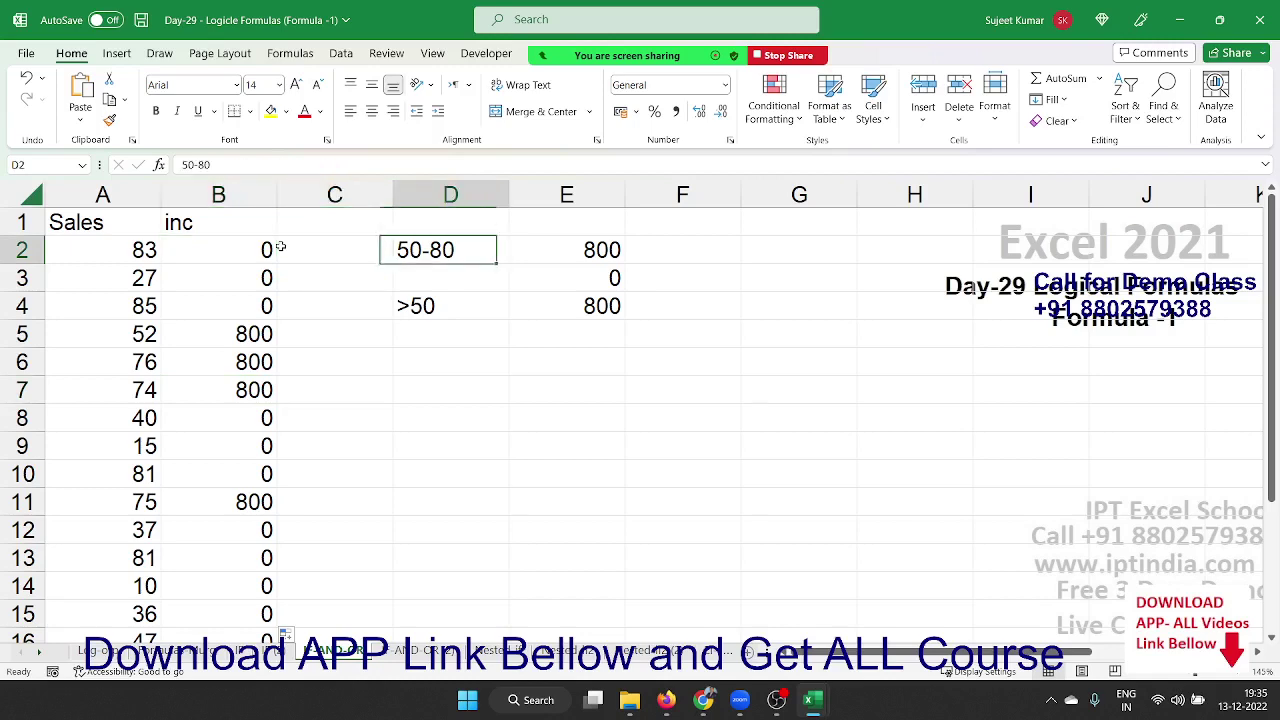
key(Right)
key(Right)
key(Right)
key(Right)
key(Right)
key(Right)
key(Right)
key(Right)
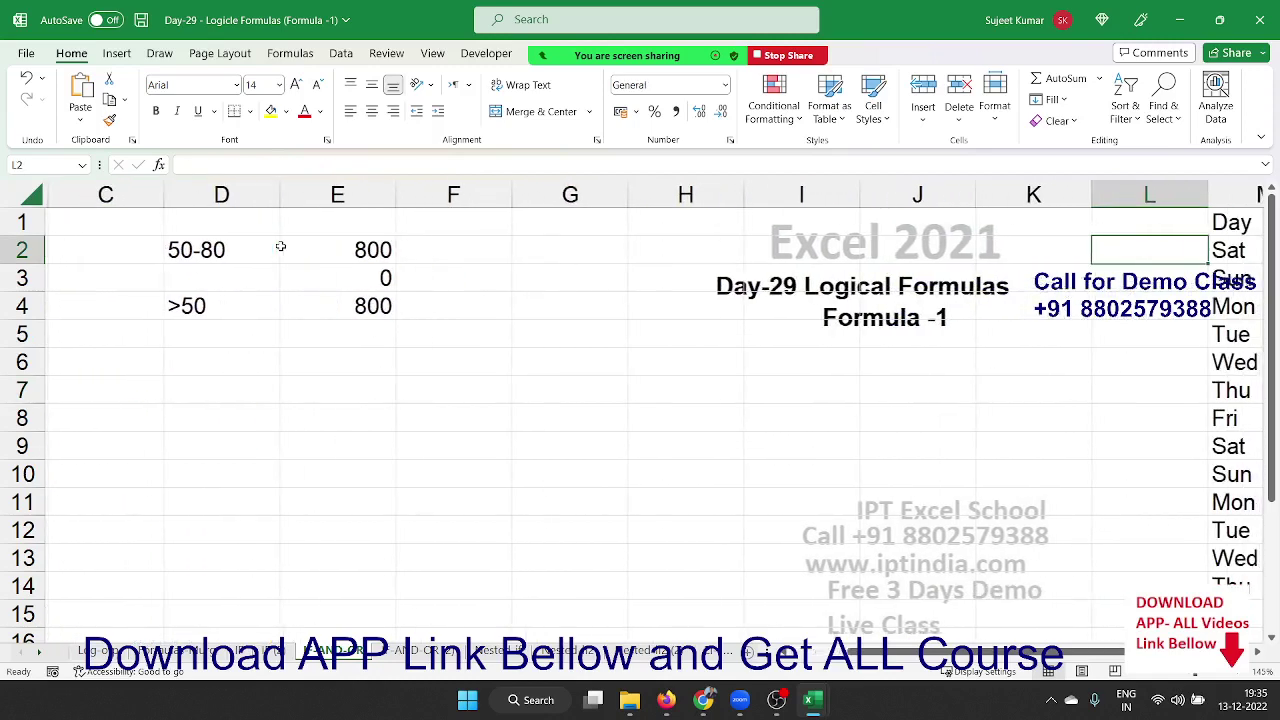
key(Right)
key(Right)
key(Right)
key(Right)
key(Right)
key(Left)
key(Left)
key(Left)
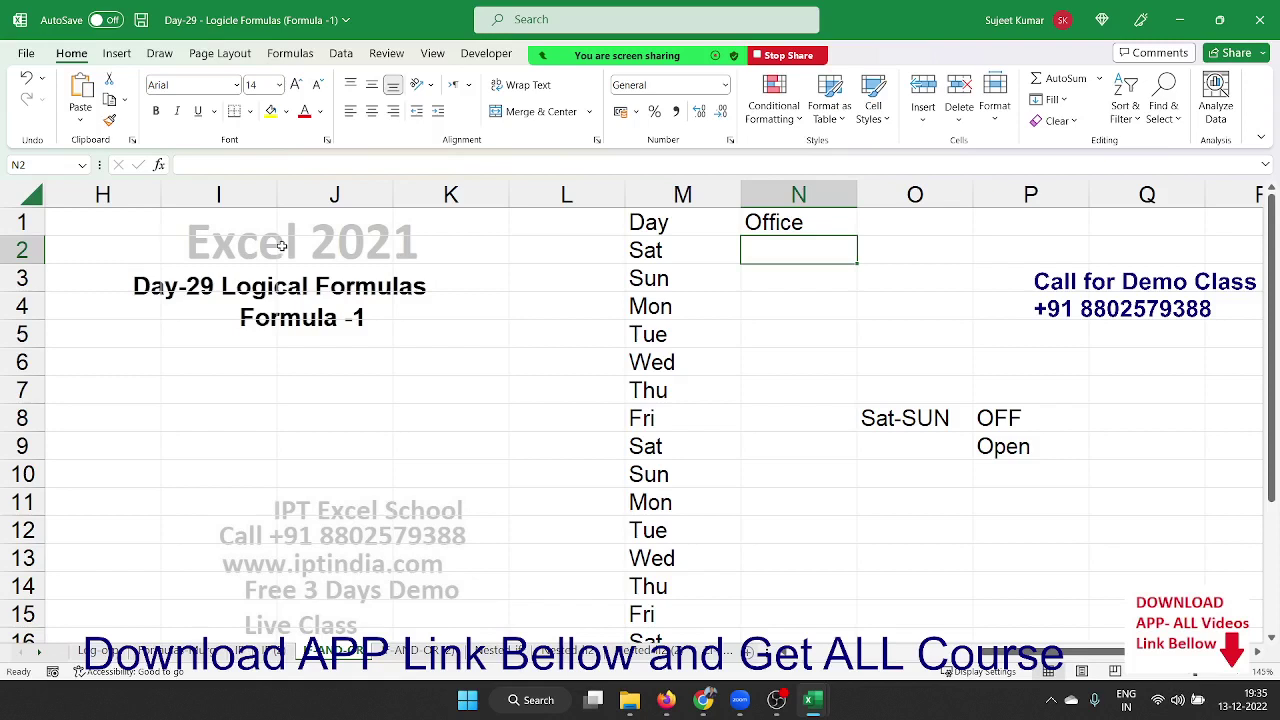
Step: Enter =OR(M2="SAT",M2="SUN") in N2 to flag weekend days
text(=)
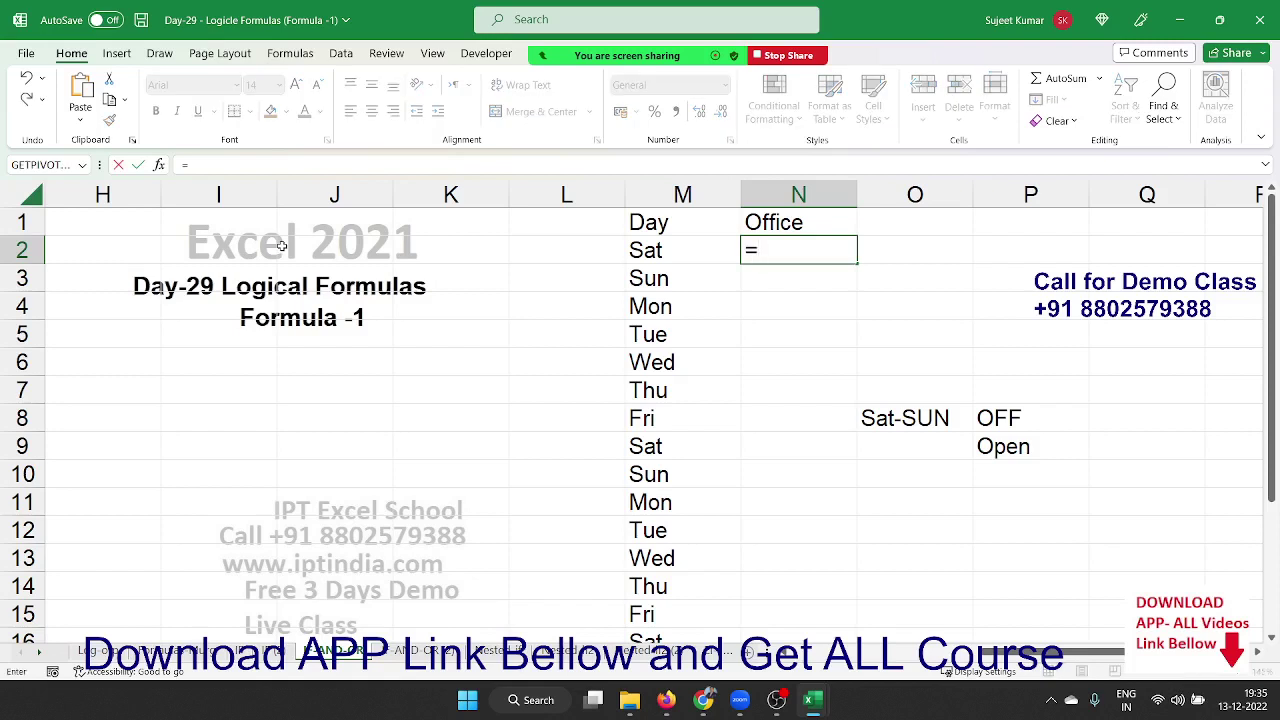
text(or)
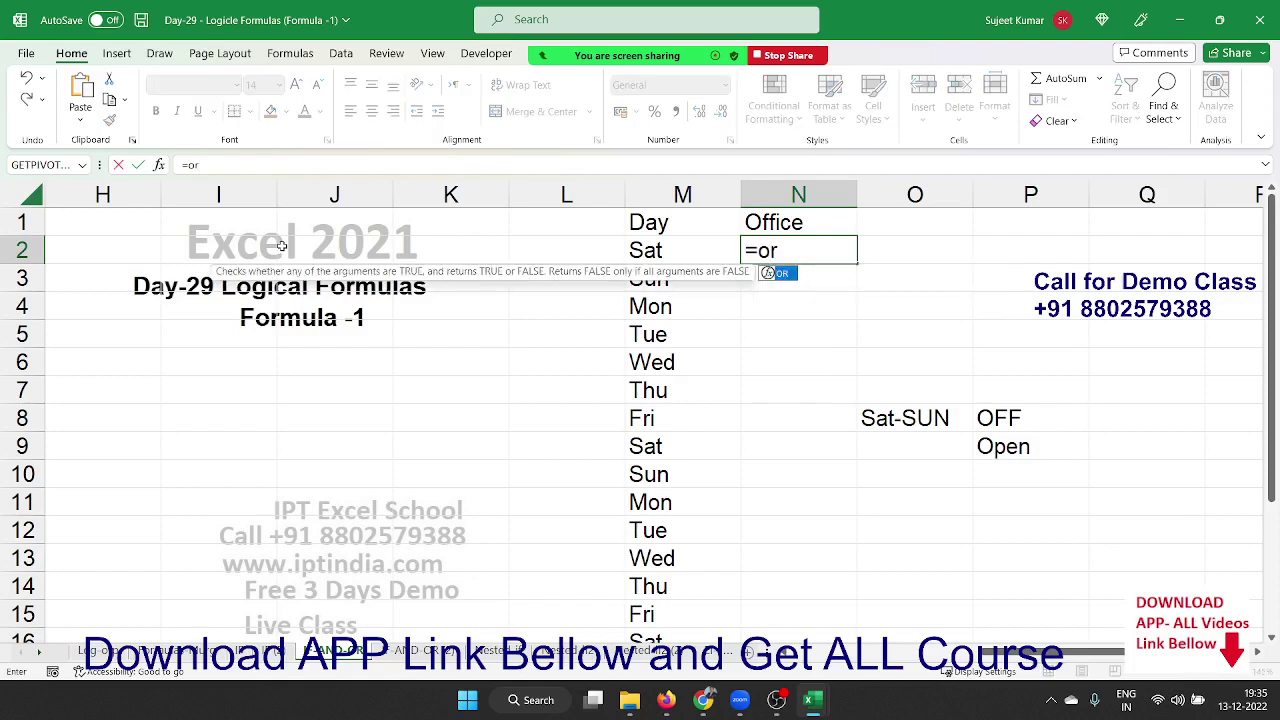
key(Tab)
key(Left)
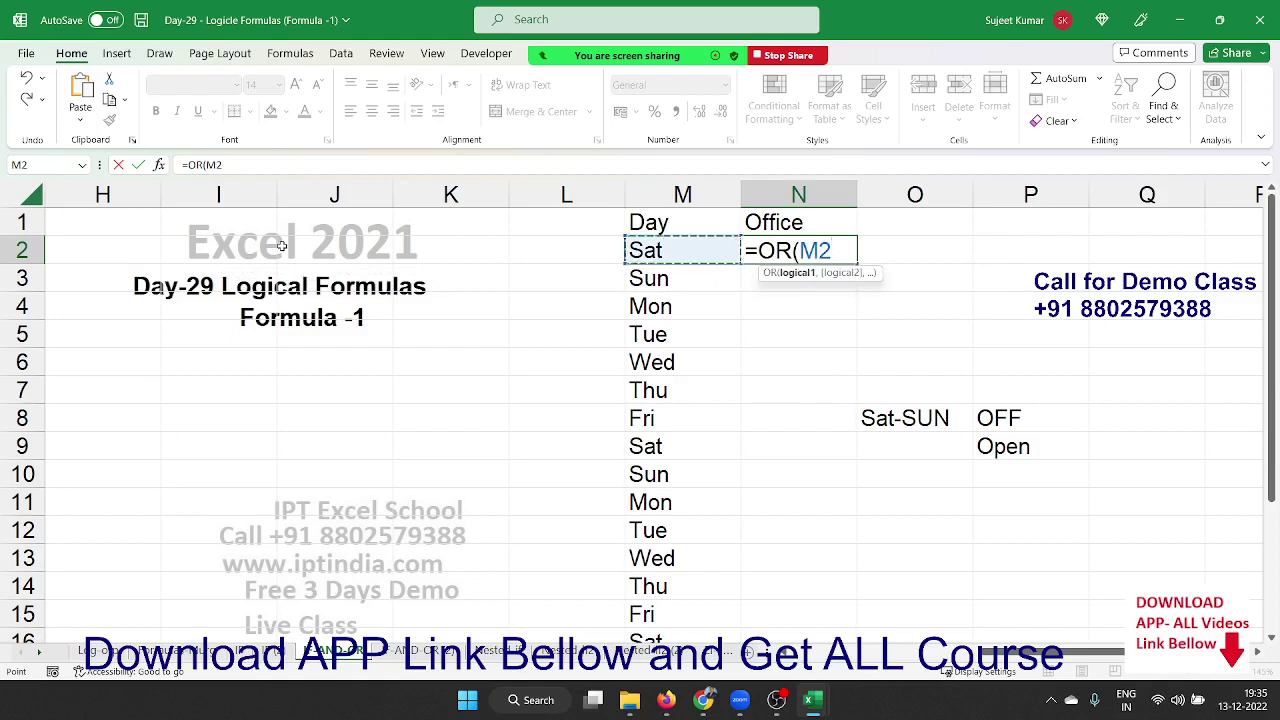
text(=")
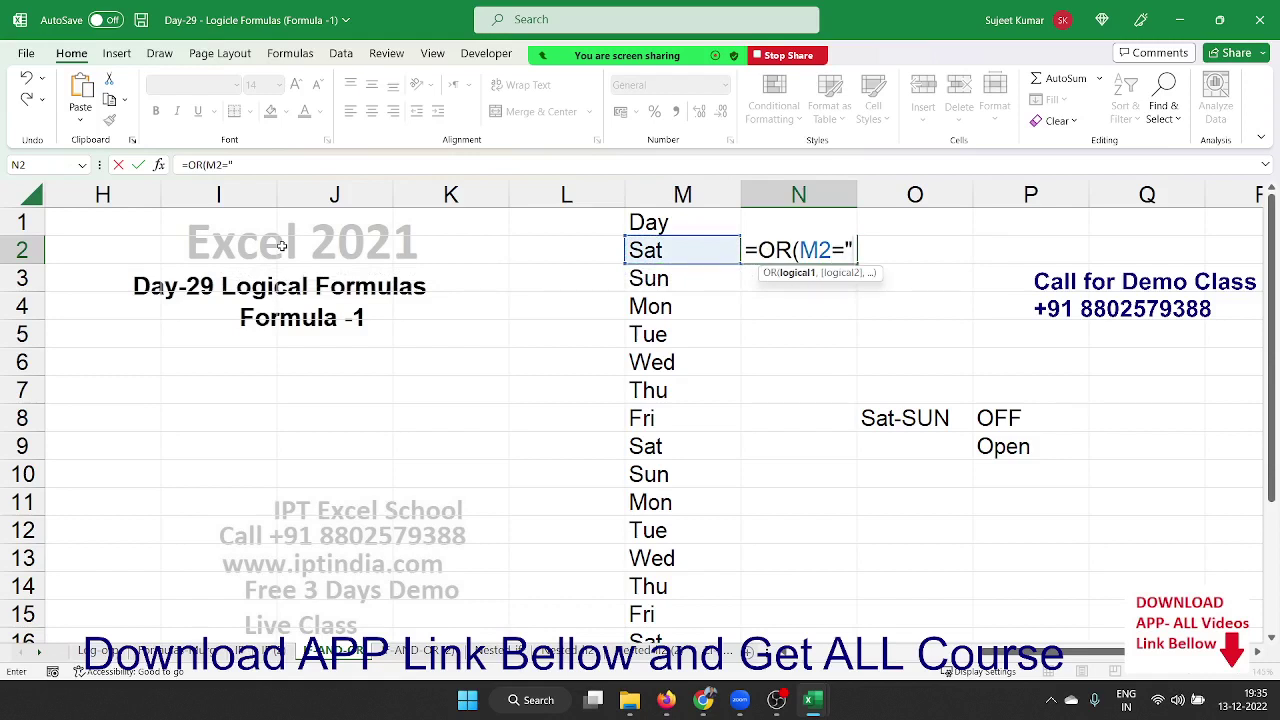
text(SAT)
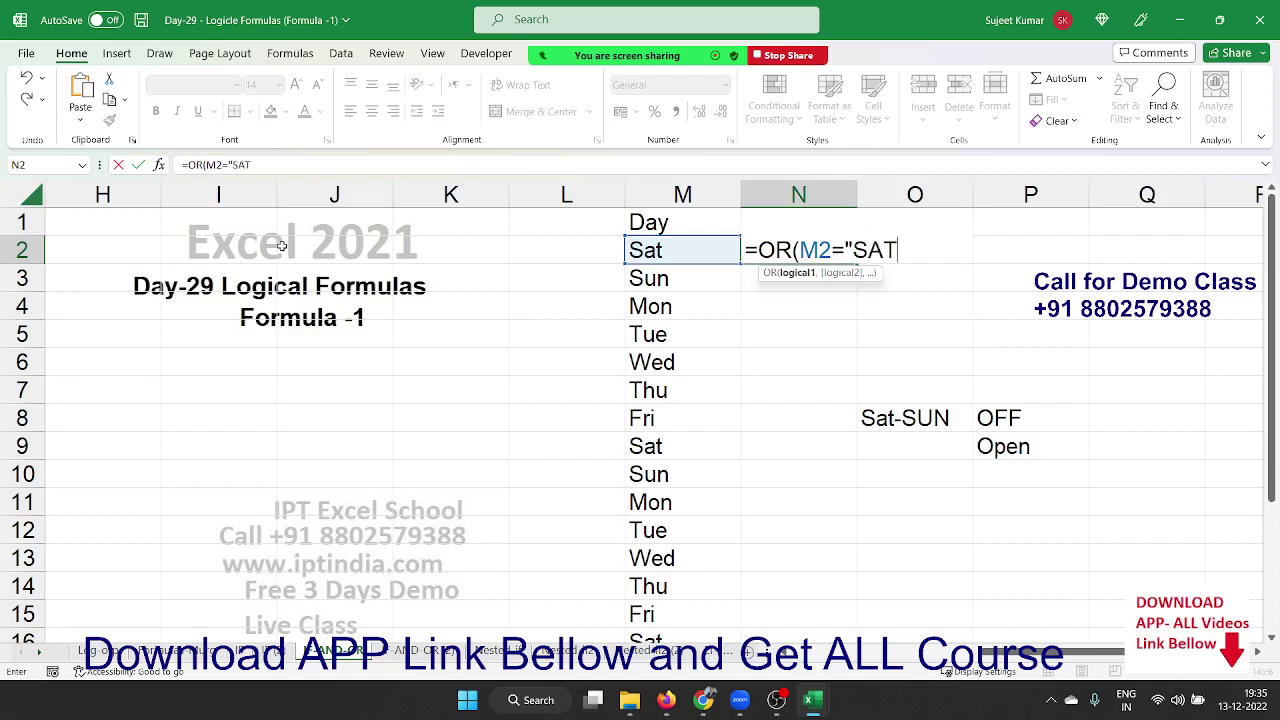
text(",)
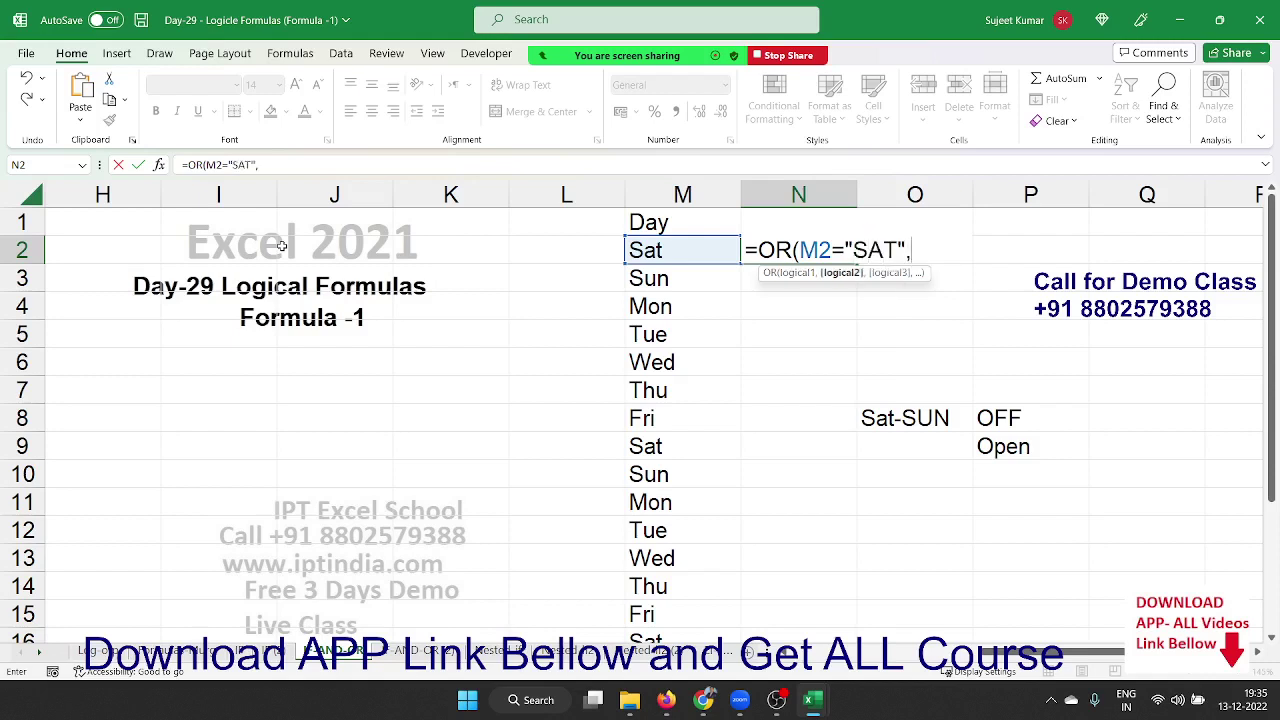
key(Left)
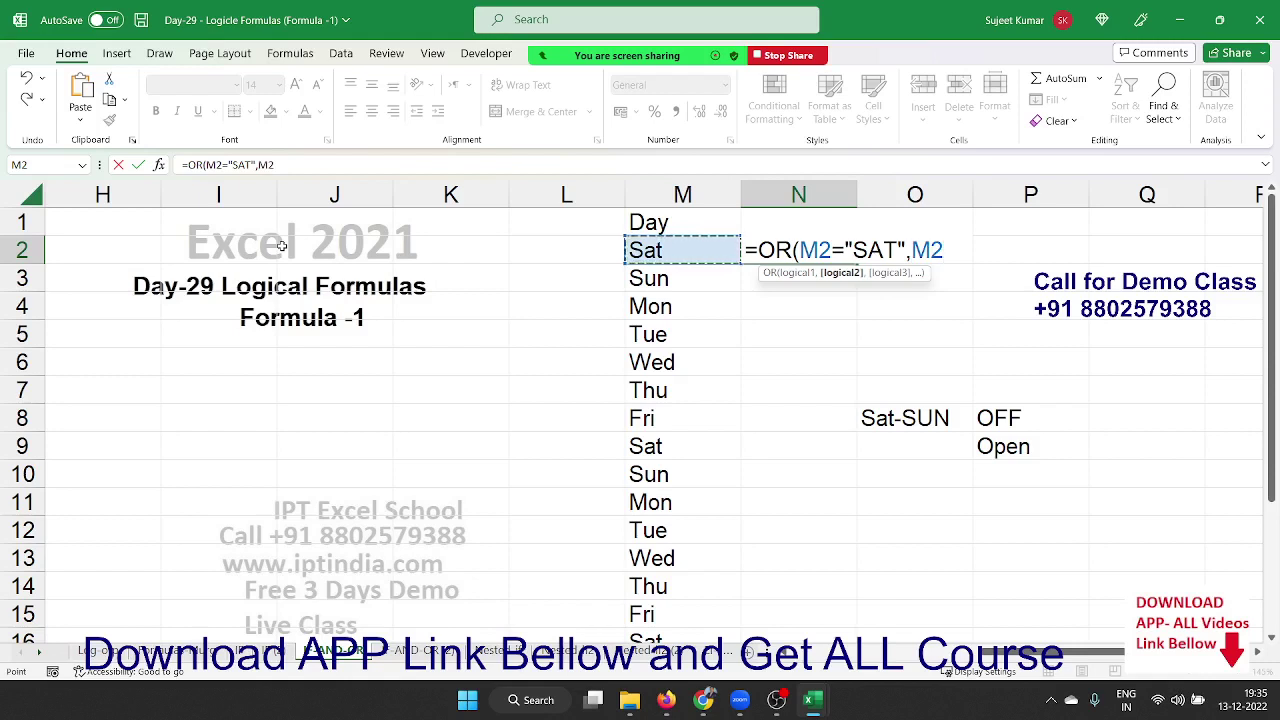
text(="Sat)
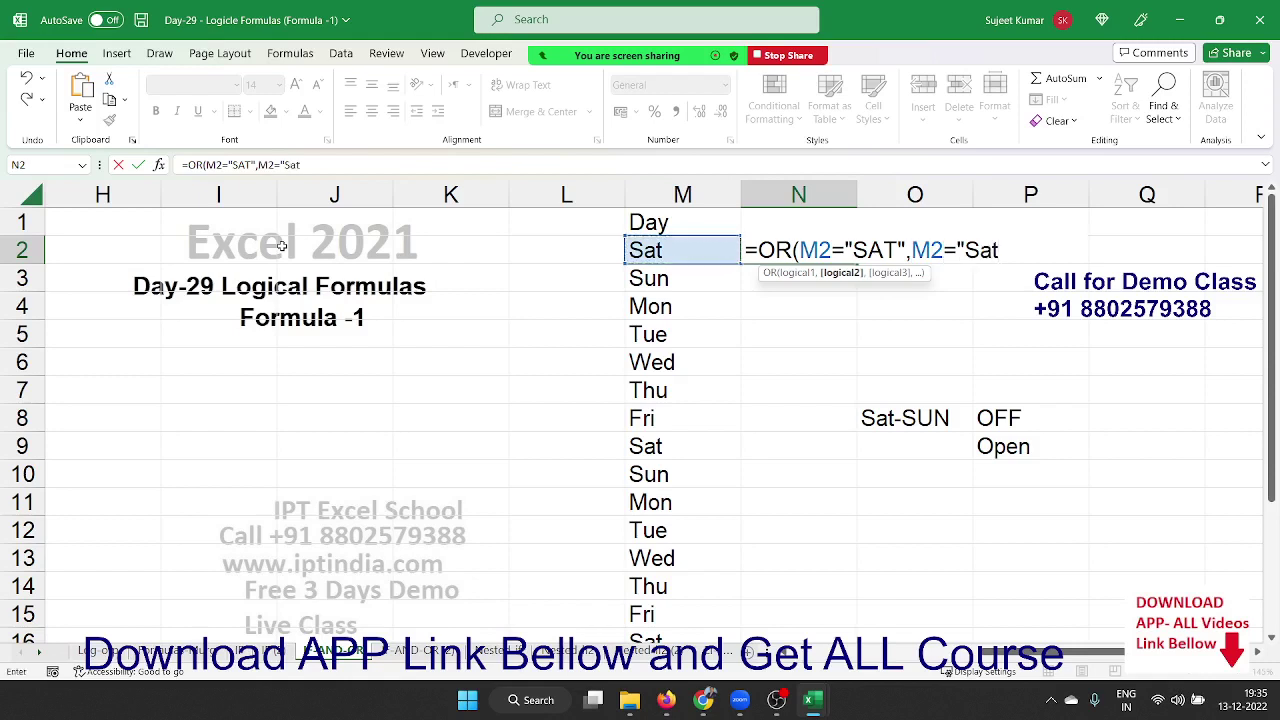
key(BackSpace)
key(BackSpace)
text(U)
text(N")
key(Return)
key(Up)
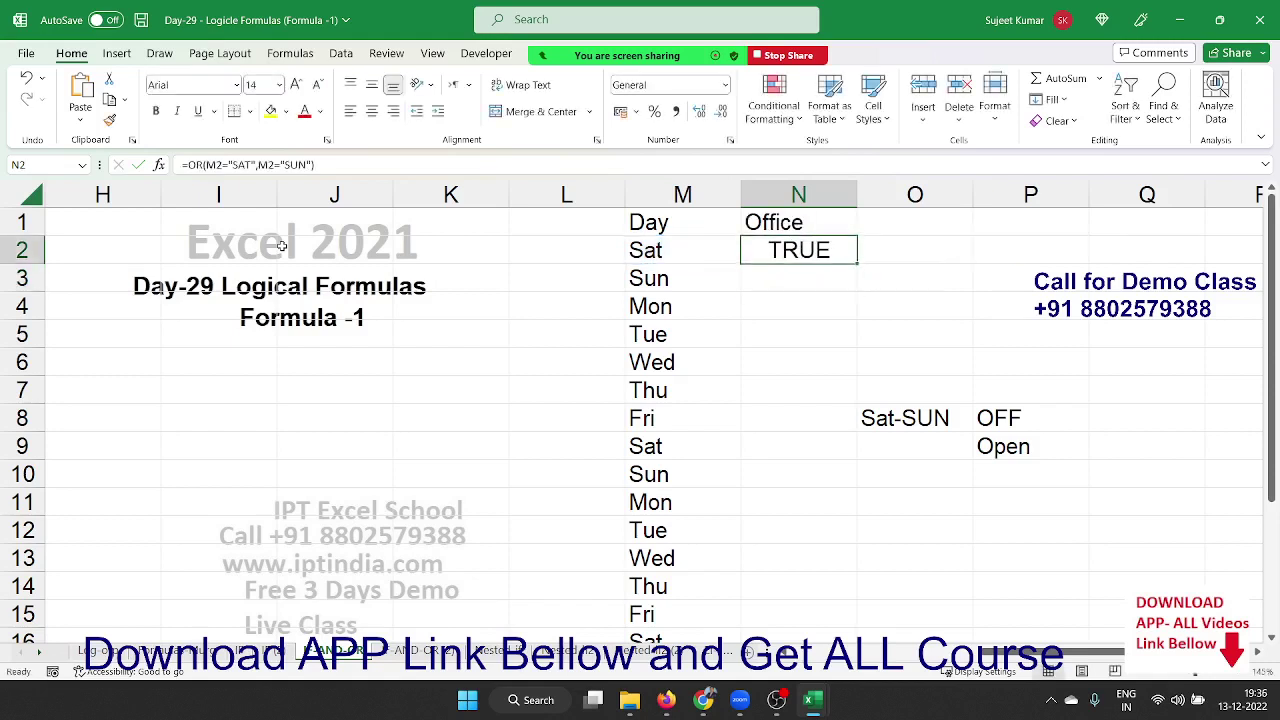
Step: Change N2 to =IF(OR(M2="SAT",M2="SUN"),"OFF","OPEN") and fill it down the Office column
double_click(842, 257)
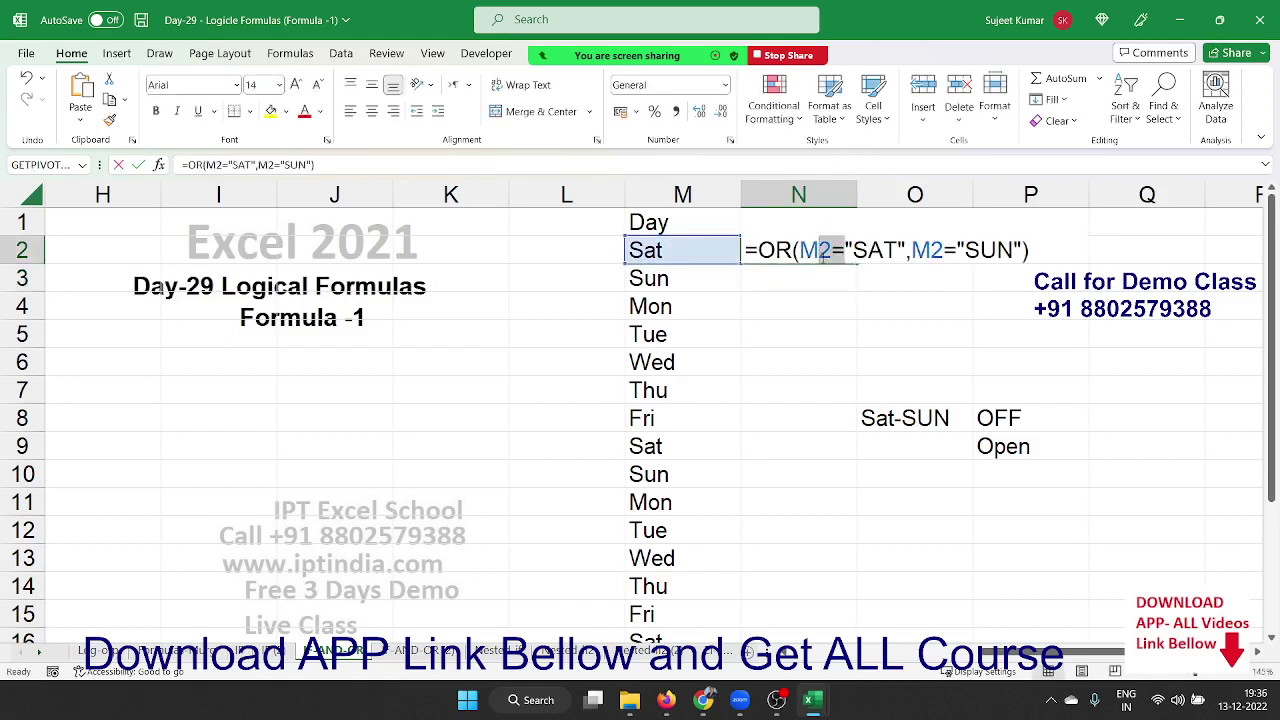
click(758, 251)
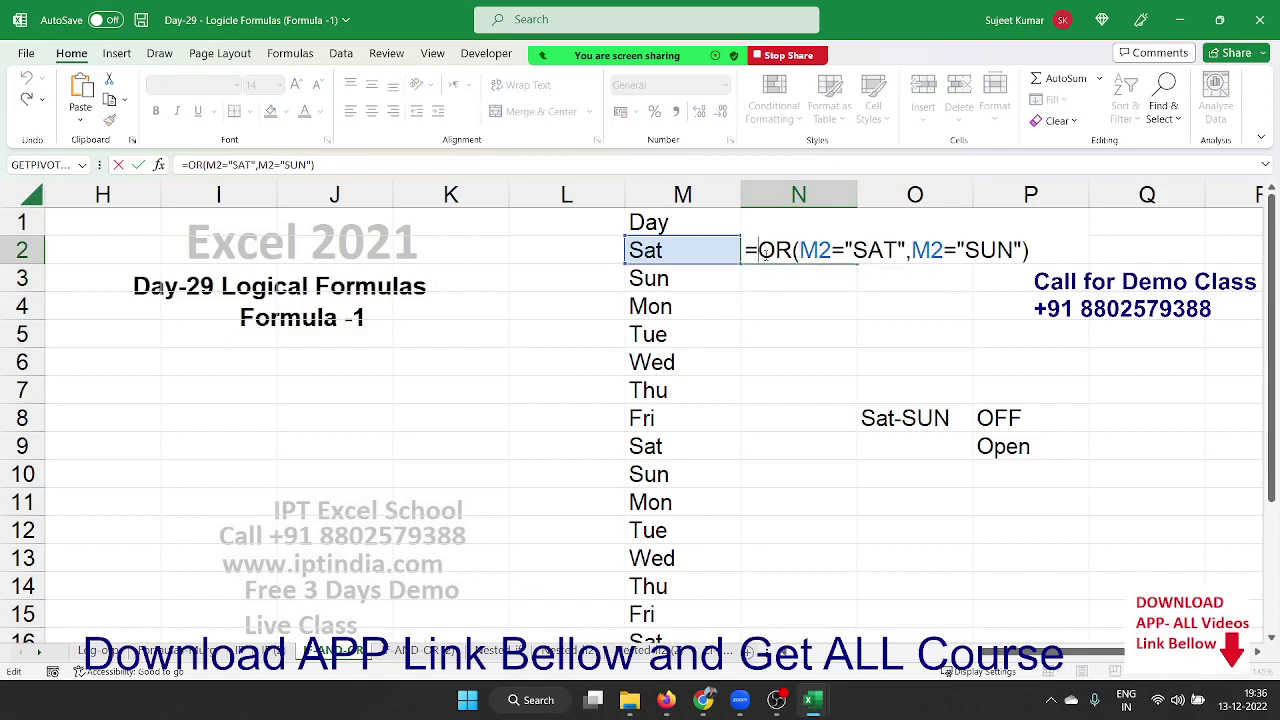
text(IF()
click(1060, 250)
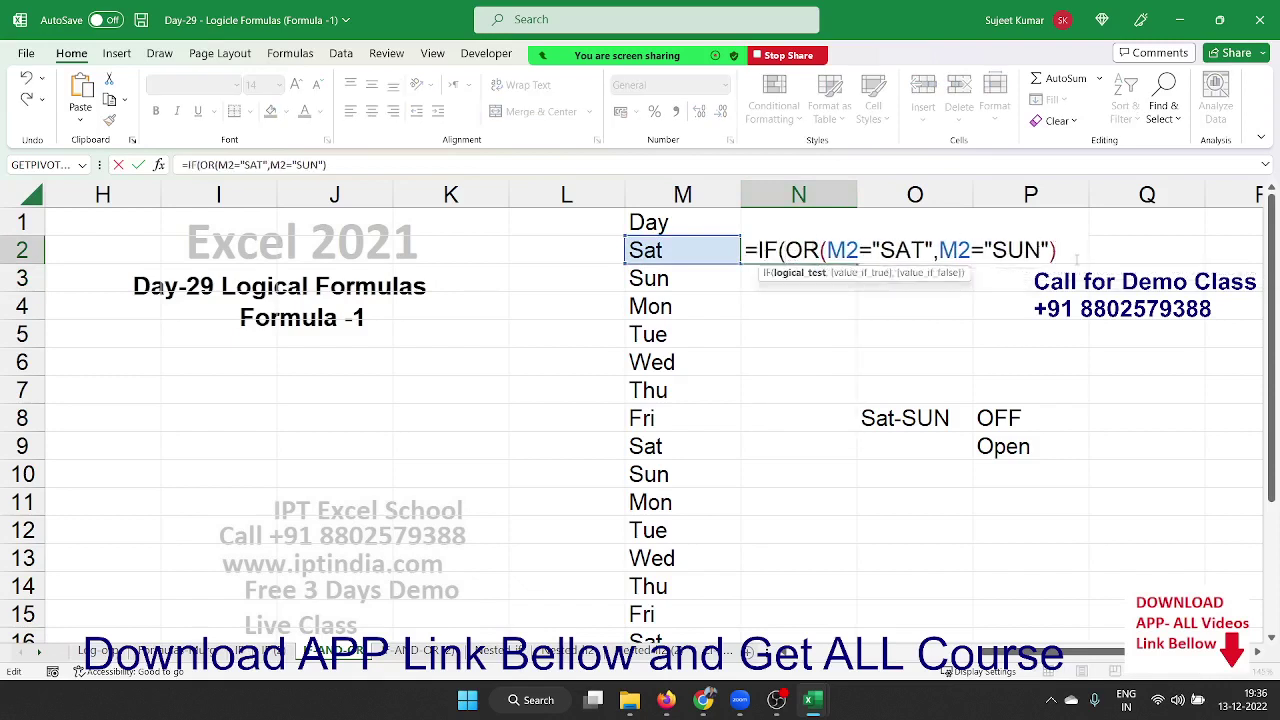
text(,")
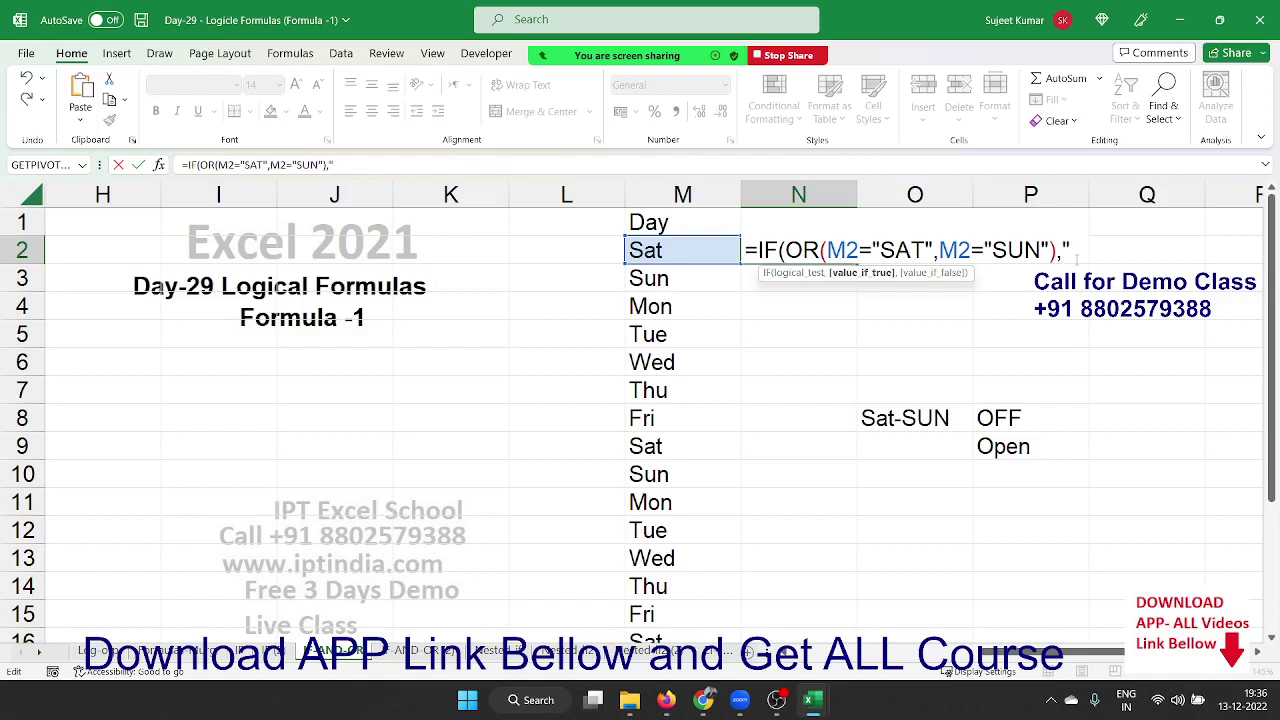
text(OFF",)
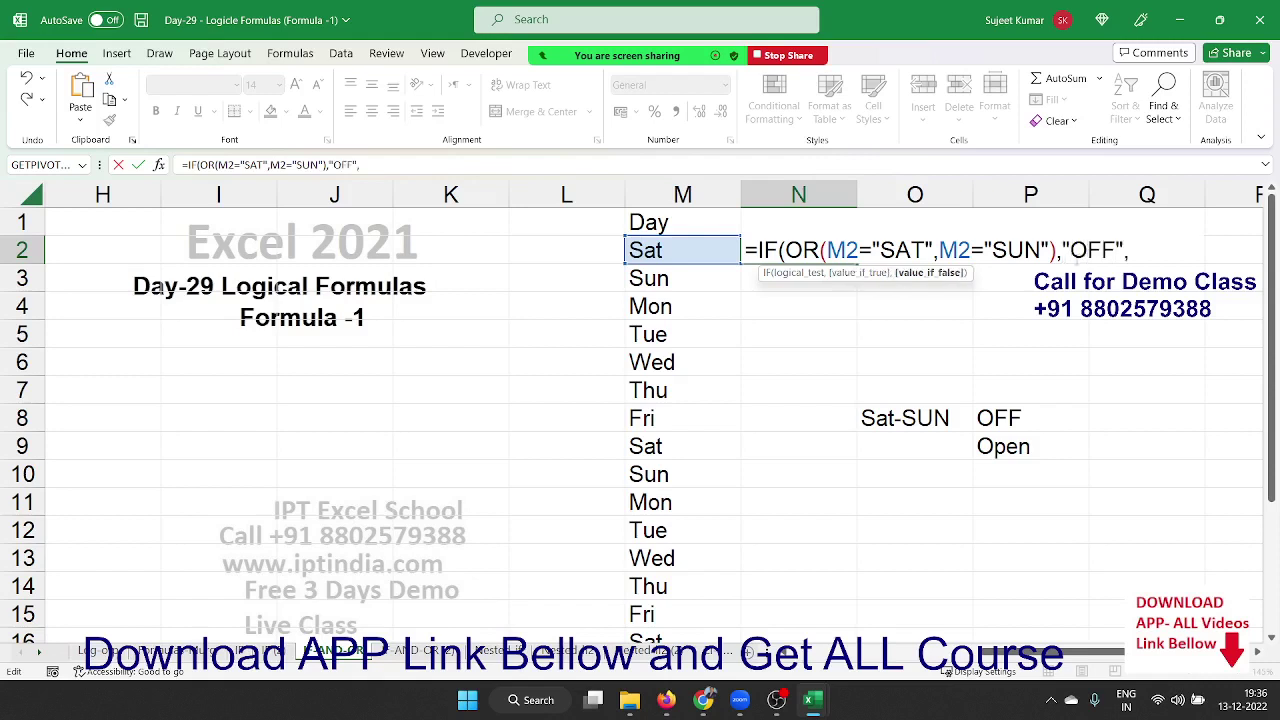
text("OP)
text(EN)
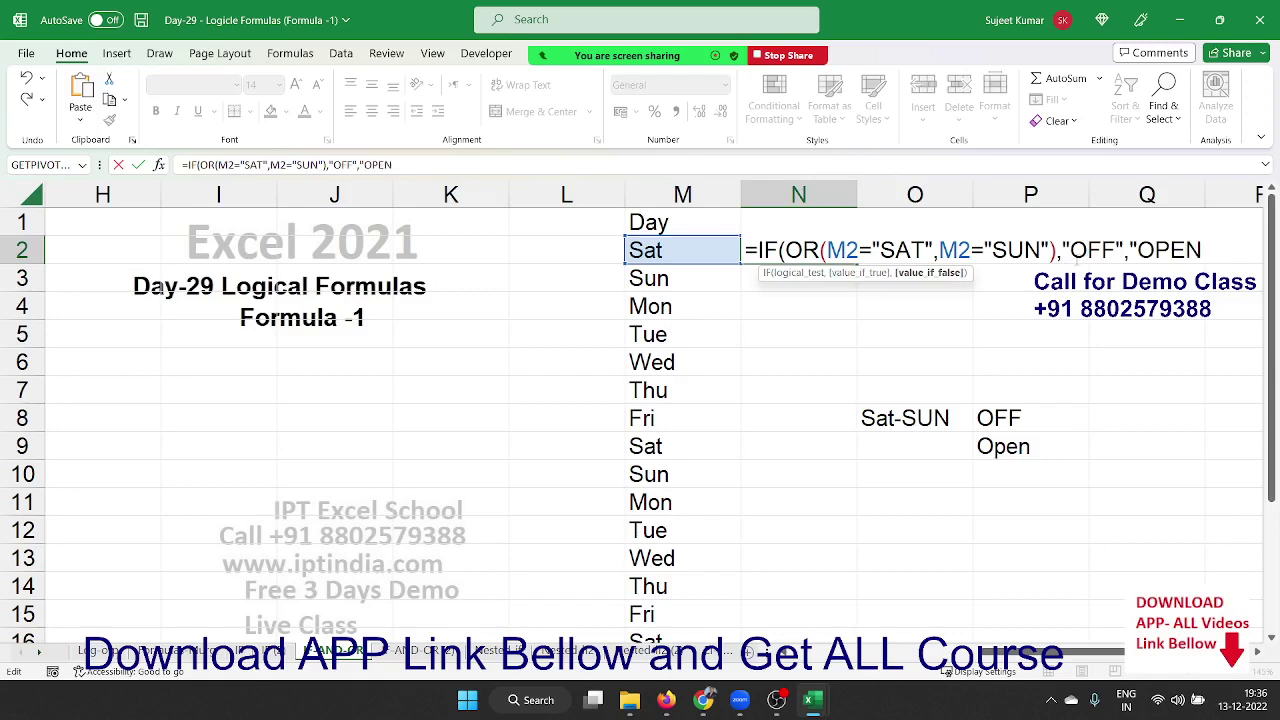
text(")
key(Return)
key(Return)
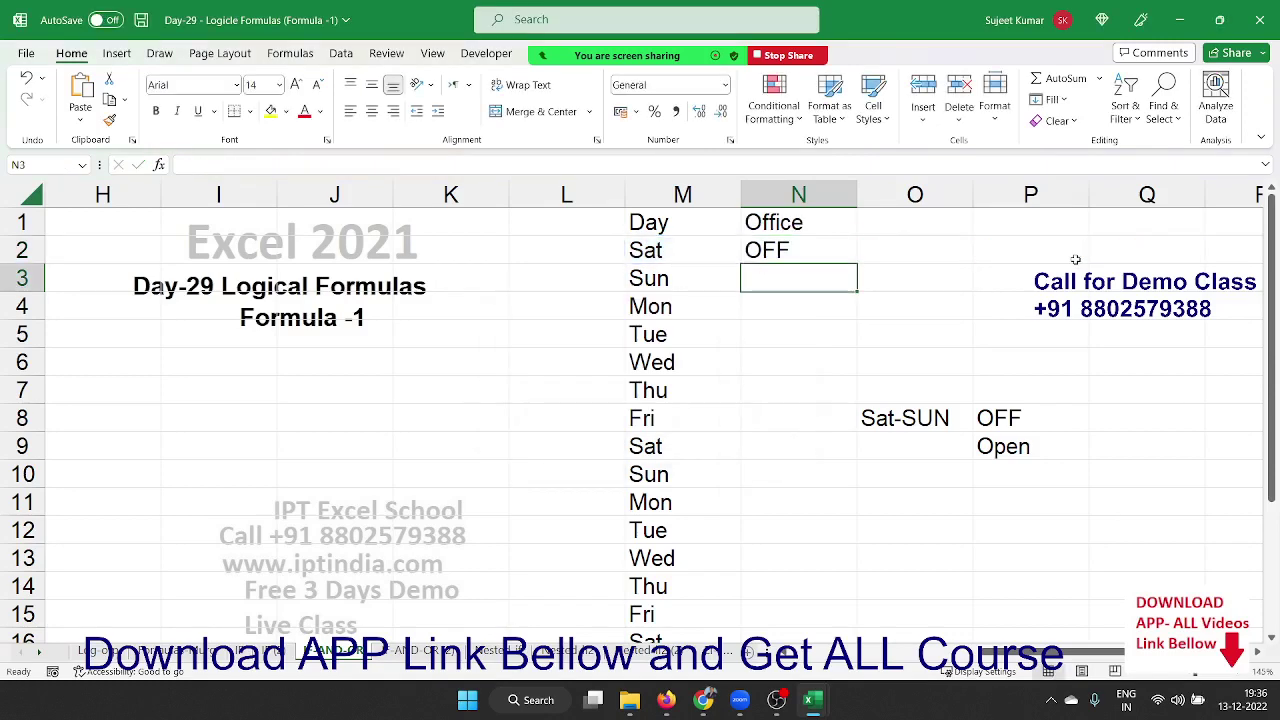
key(Up)
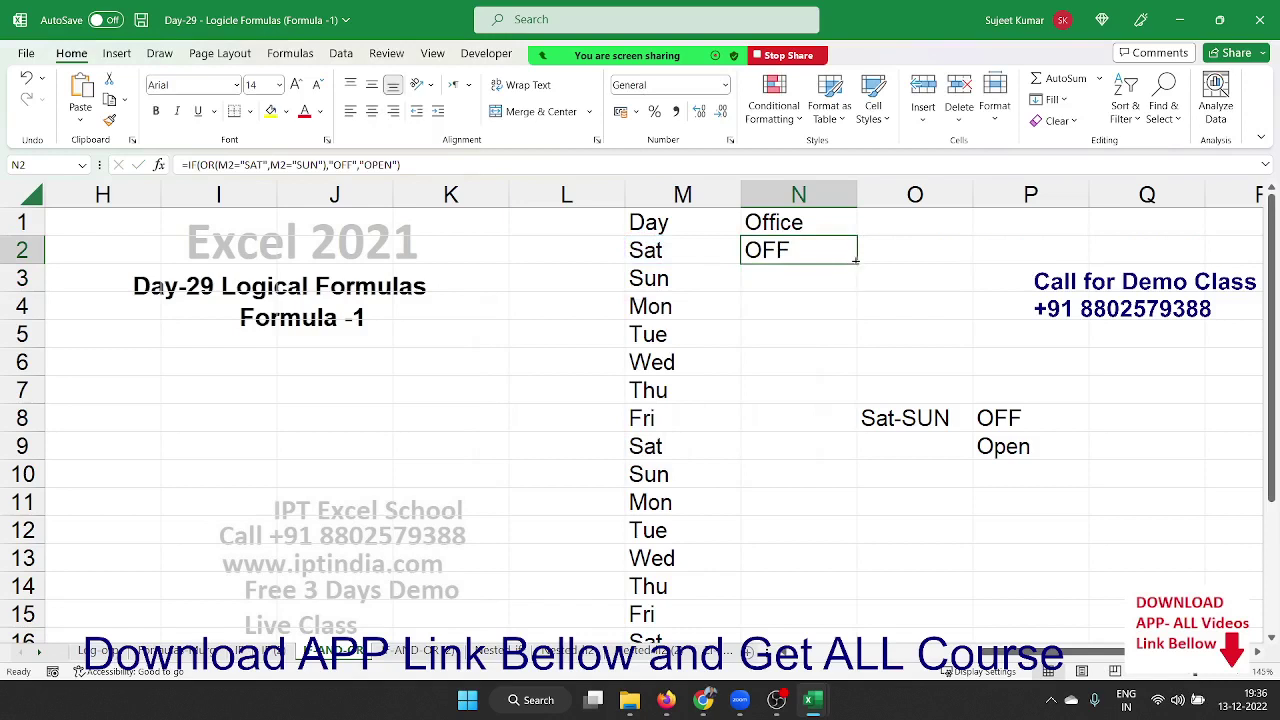
double_click(855, 259)
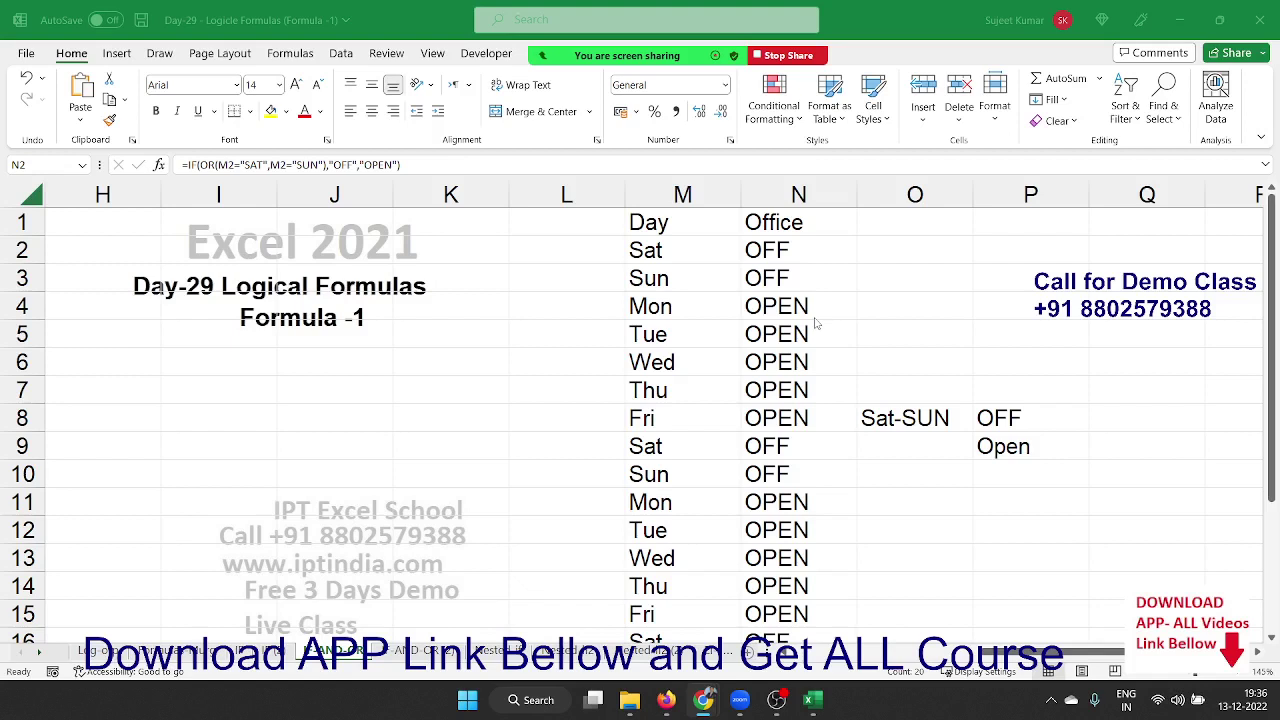
Step: Select the filled OFF/OPEN results in column N, then go to the student results sheet
key(ctrl+shift+Down)
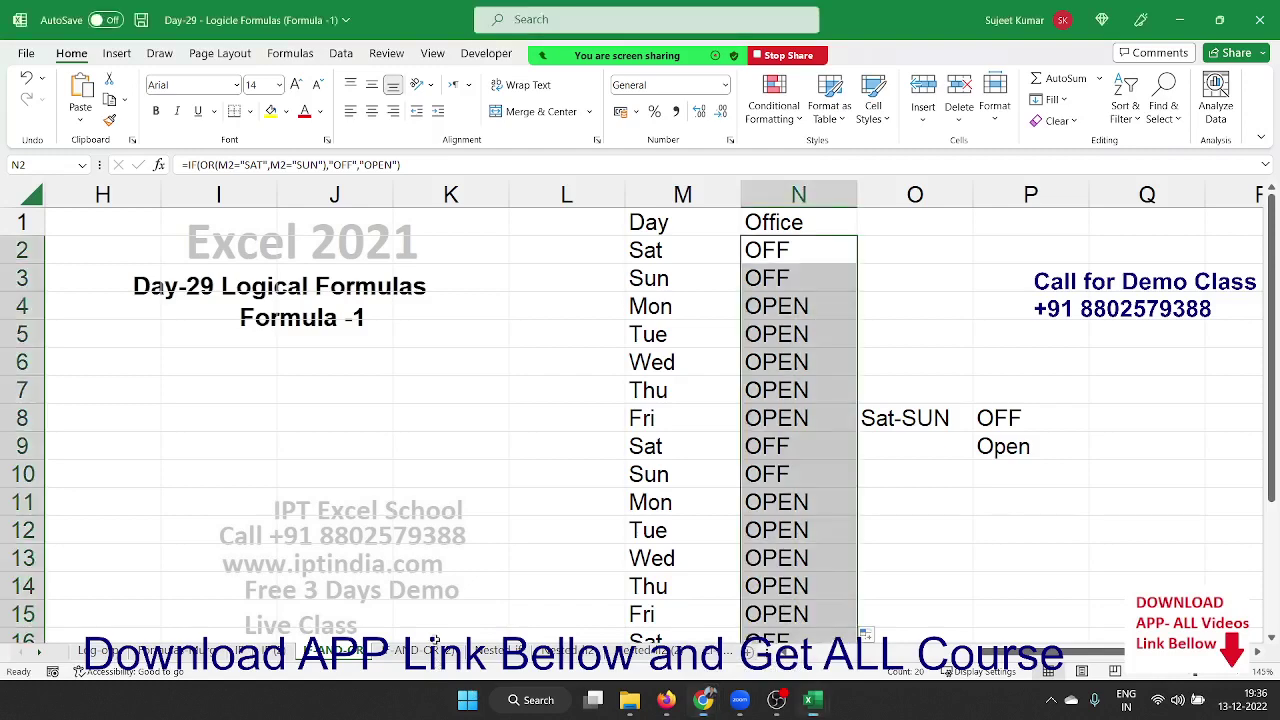
click(439, 651)
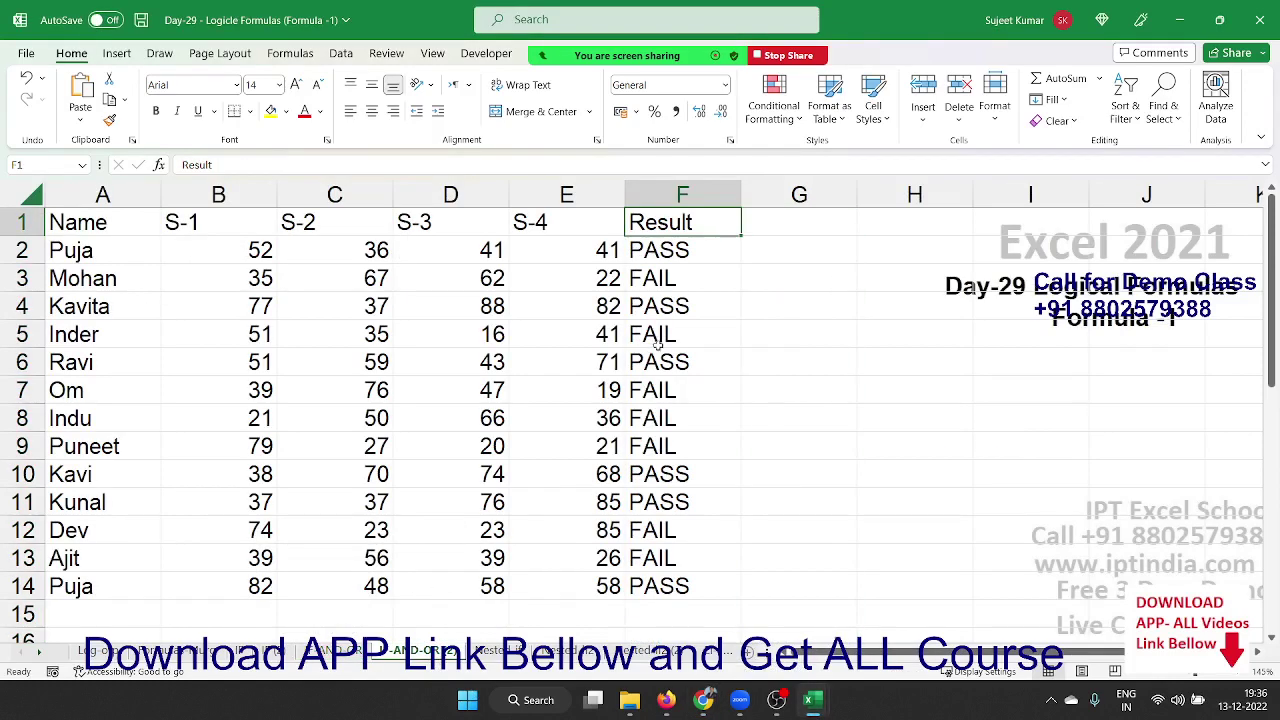
Step: Inspect the PASS/FAIL formula in F2 alongside the student score rows
click(706, 253)
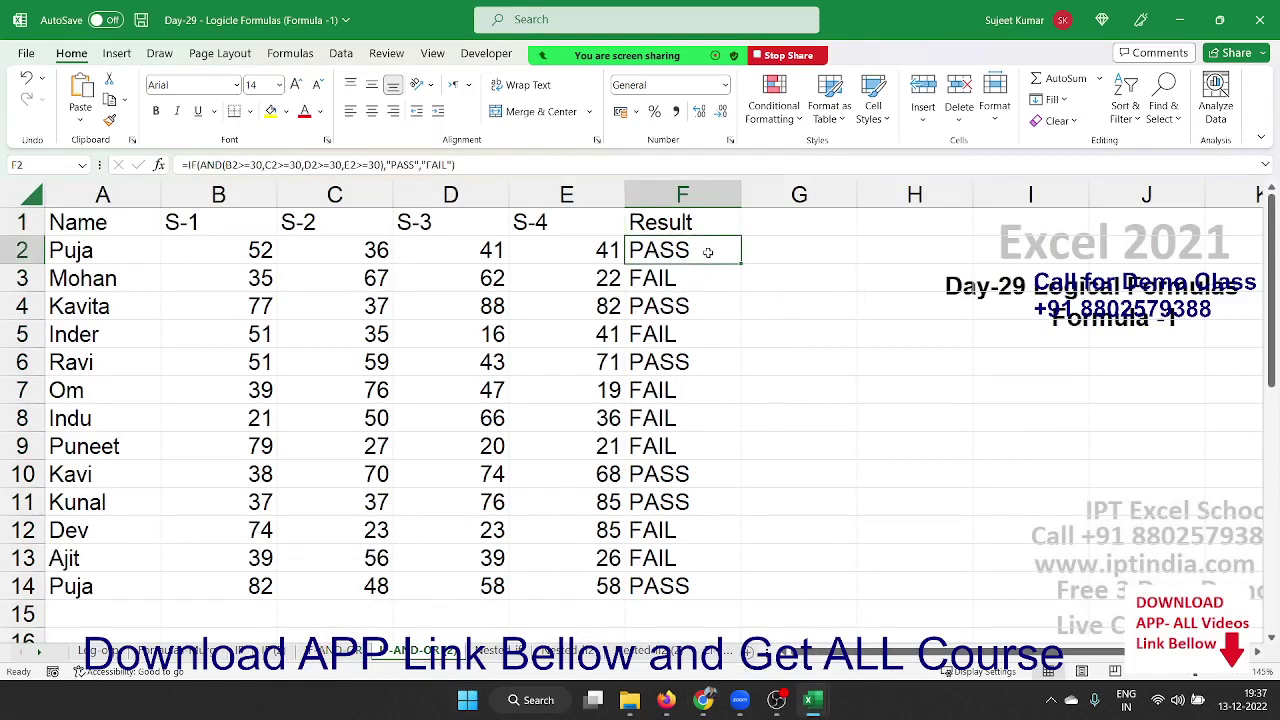
key(shift+Left)
key(shift+Left)
key(shift+Left)
key(shift+Left)
key(shift+Down)
key(Right)
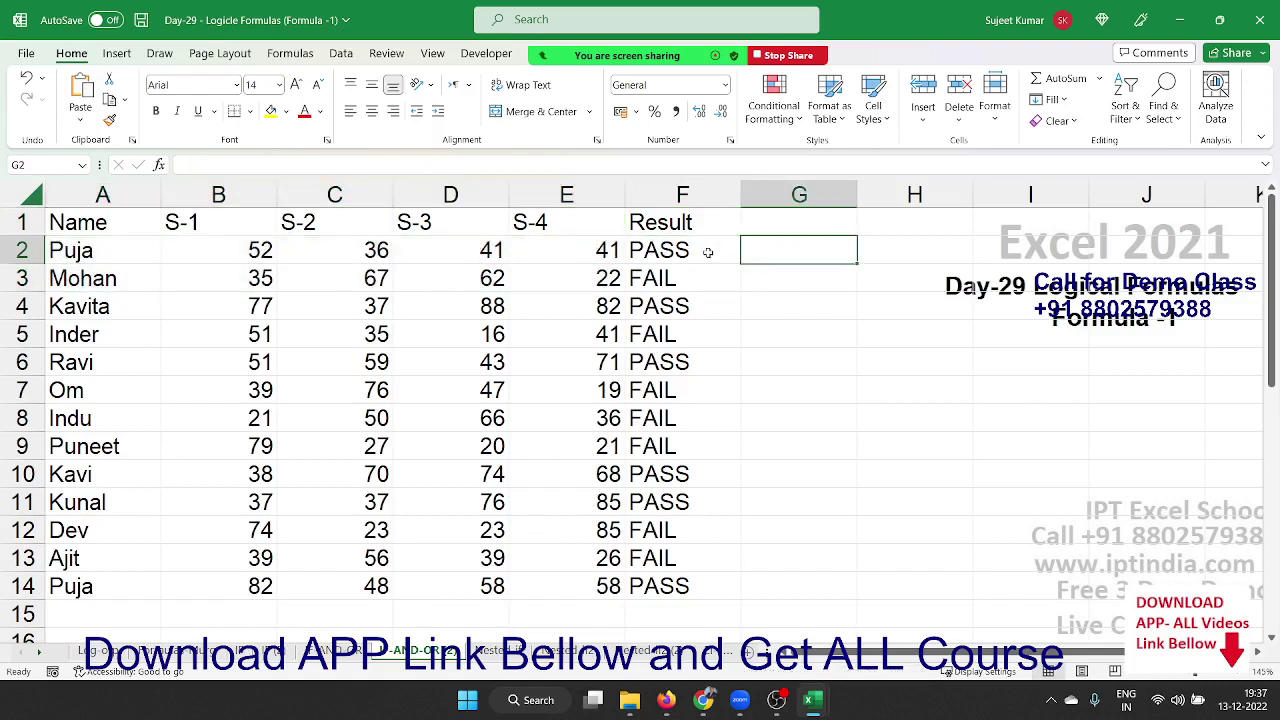
key(Left)
key(shift+Left)
key(shift+Down)
key(Right)
Step: Select the PASS/FAIL values from F2 downward and delete them
key(Left)
key(ctrl+shift+Down)
key(Delete)
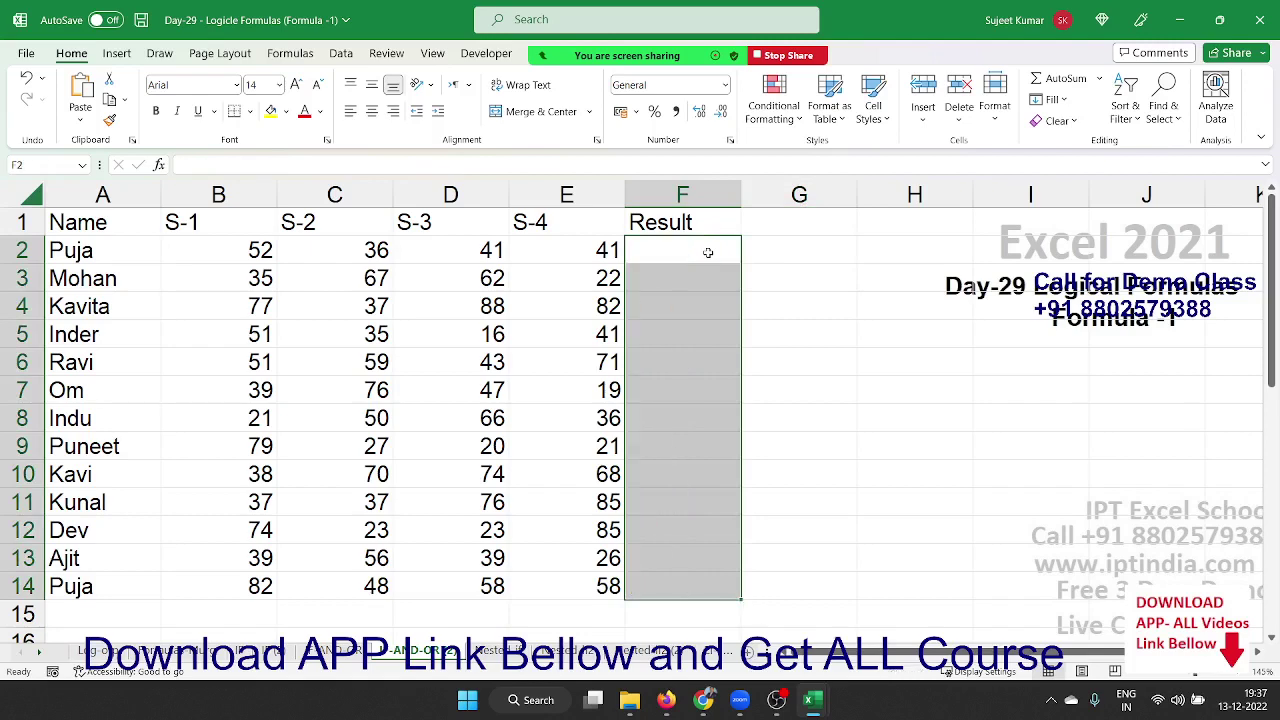
key(Up)
key(Down)
Step: Start =AND(B2>=30,C2>=30, in F2 for the S-1 and S-2 scores
text(=)
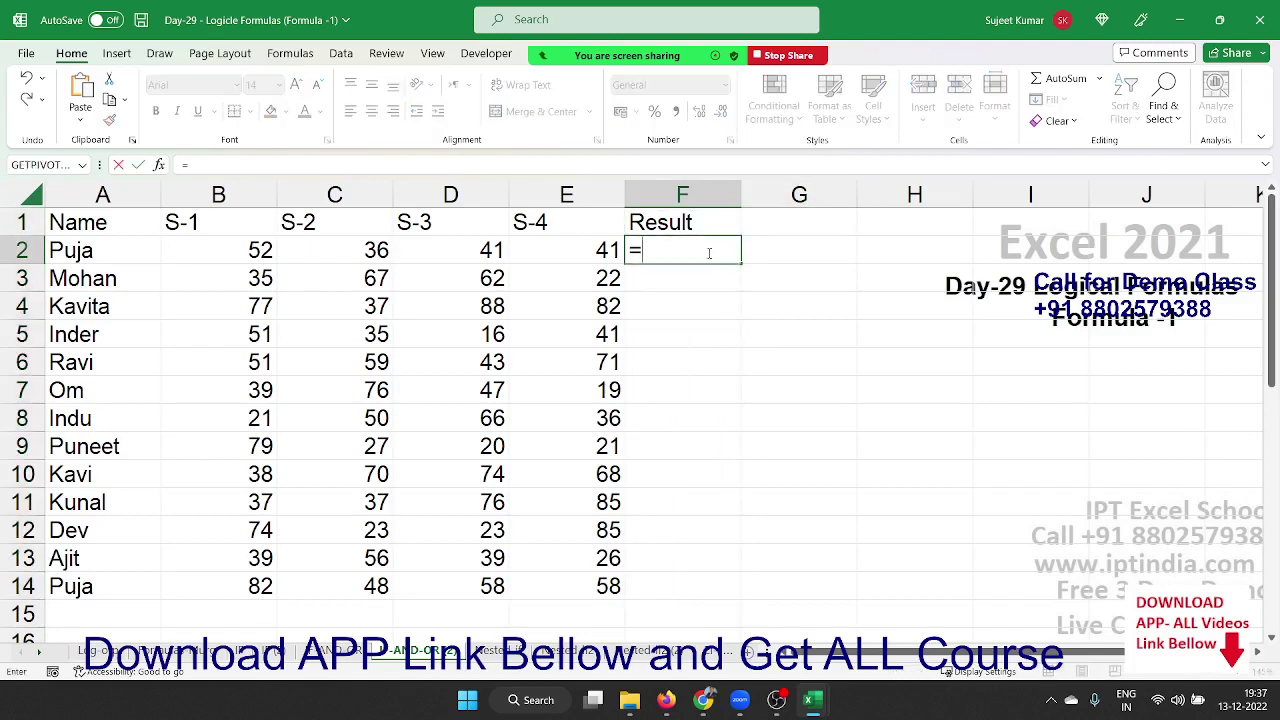
text(and)
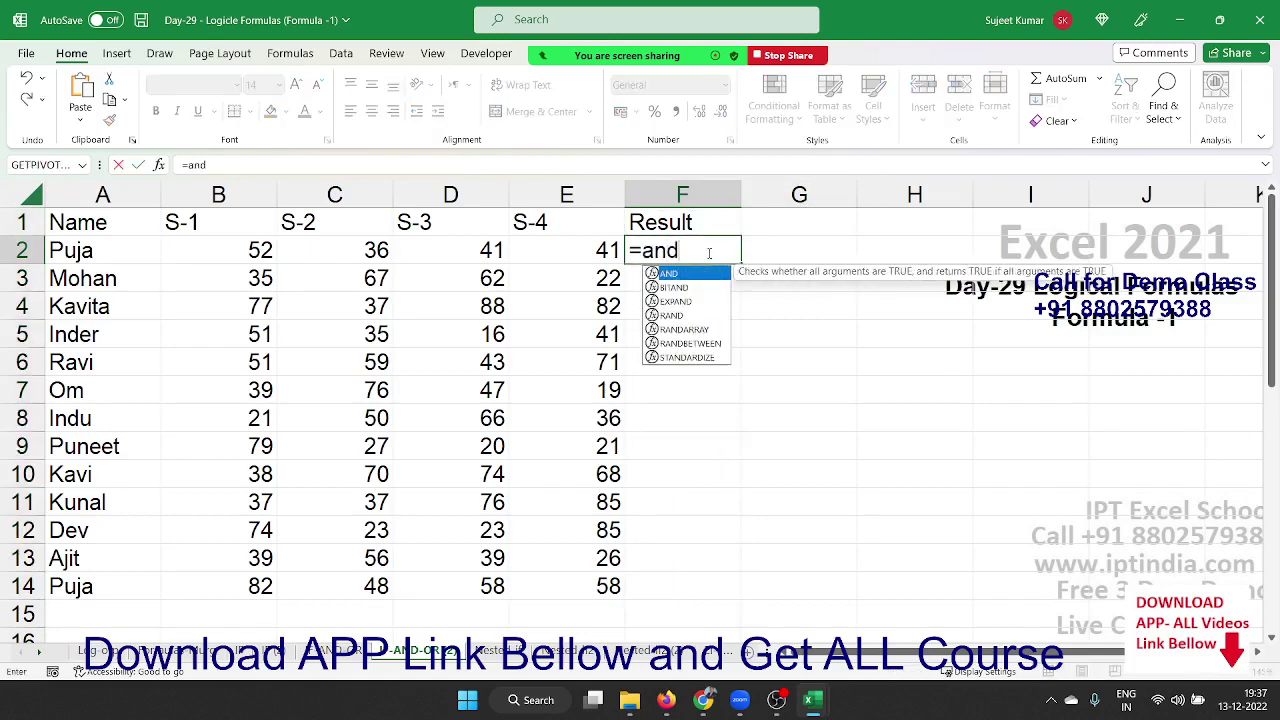
key(Tab)
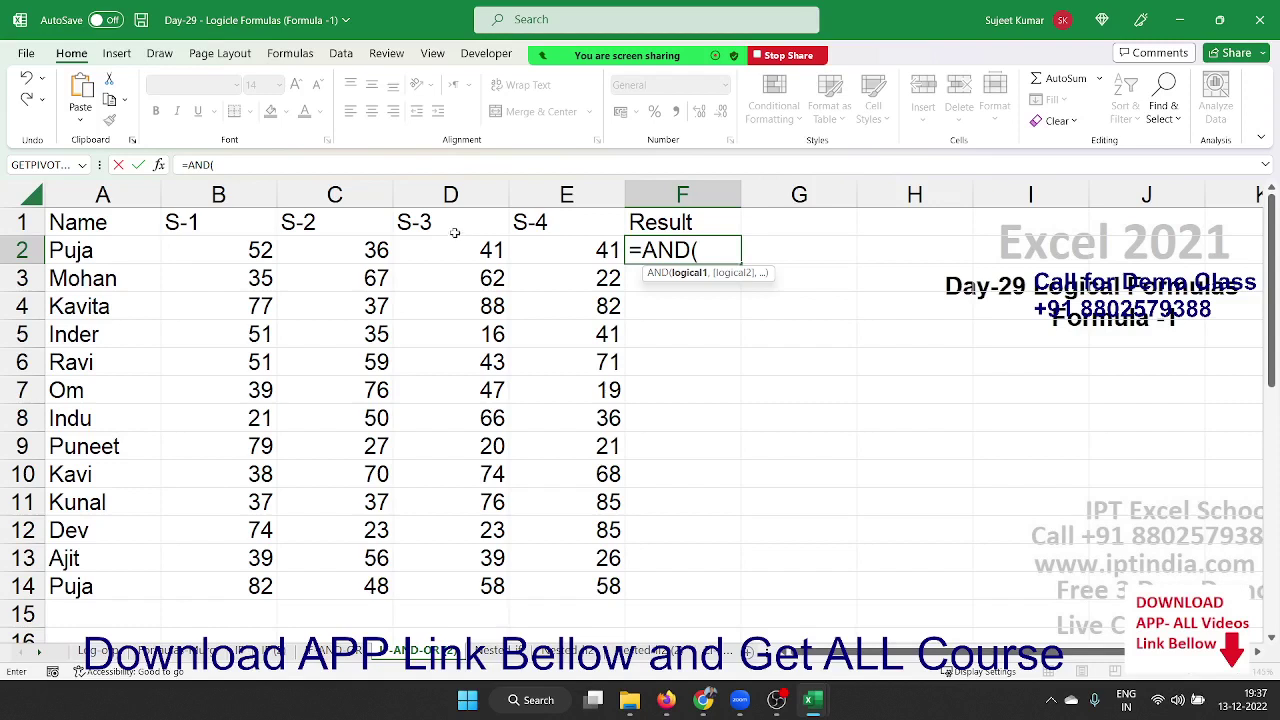
click(257, 249)
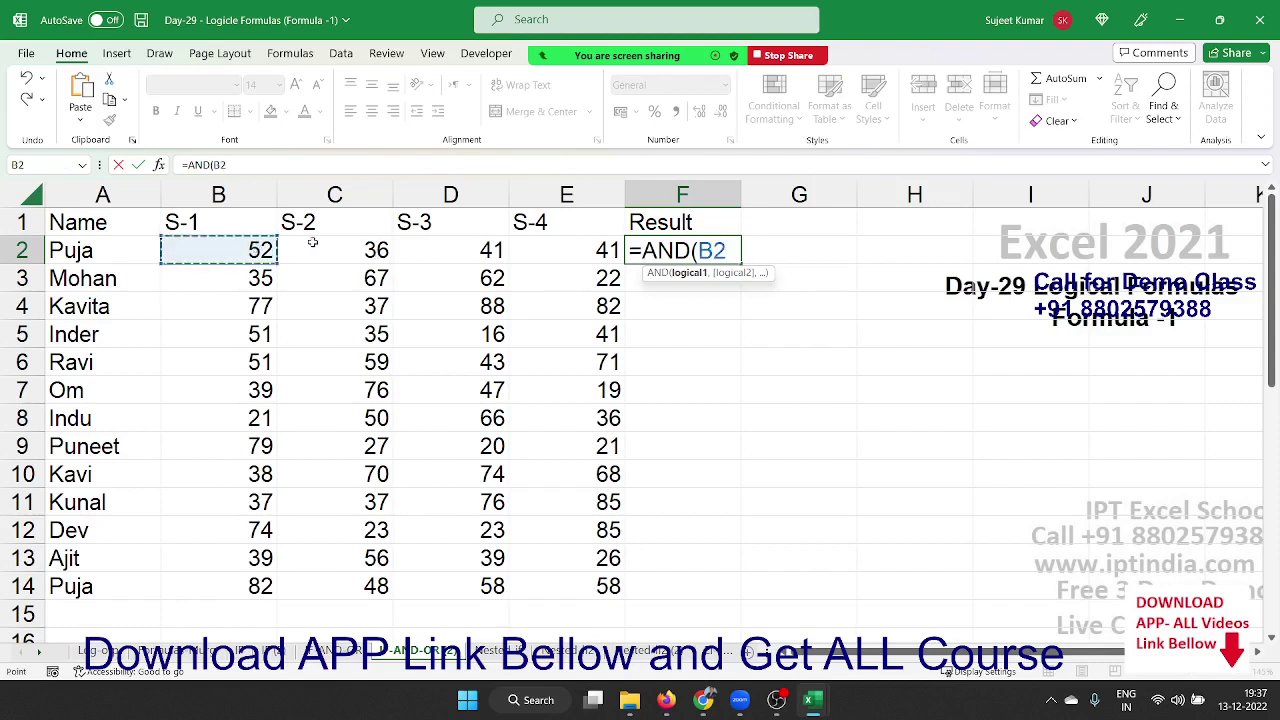
text(>=)
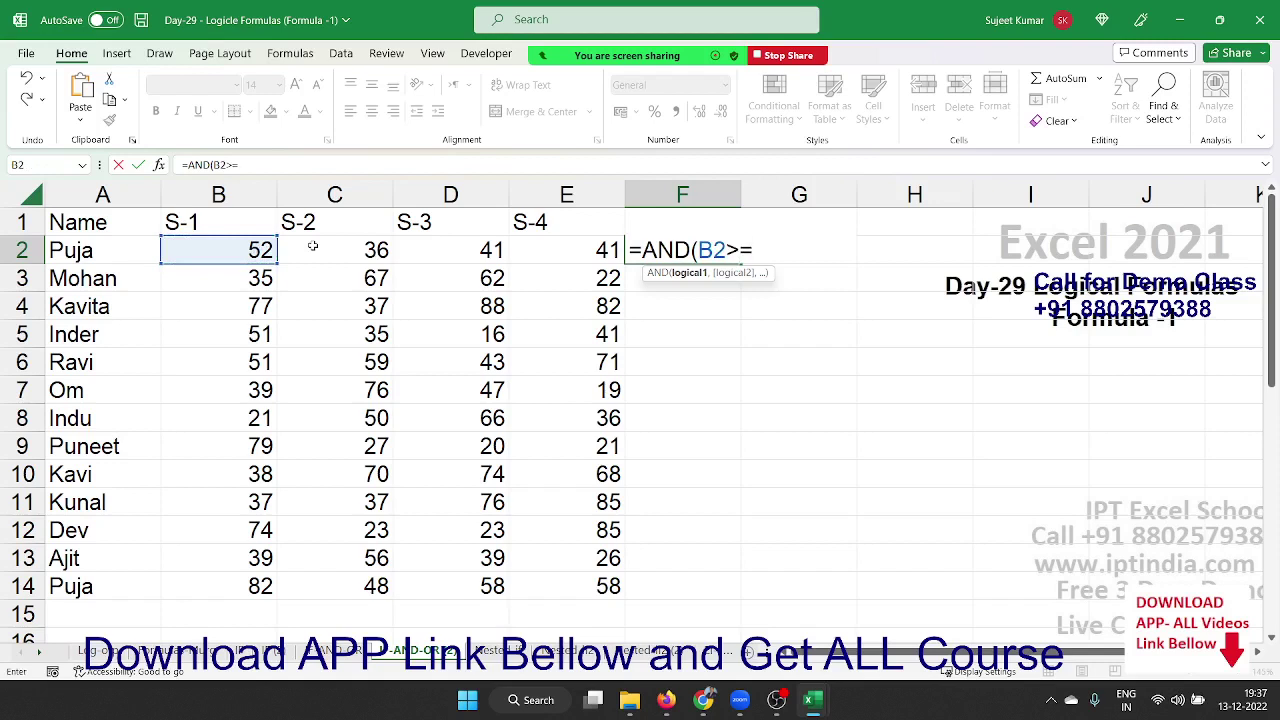
text(30,)
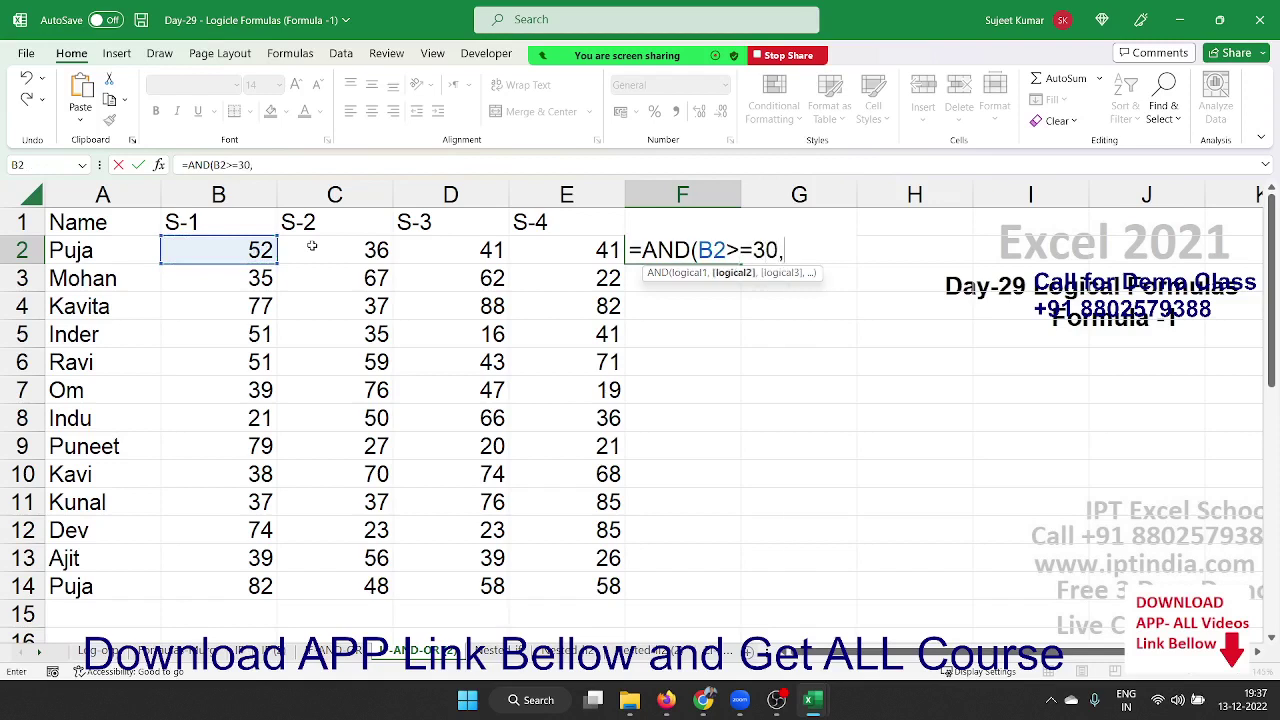
click(367, 249)
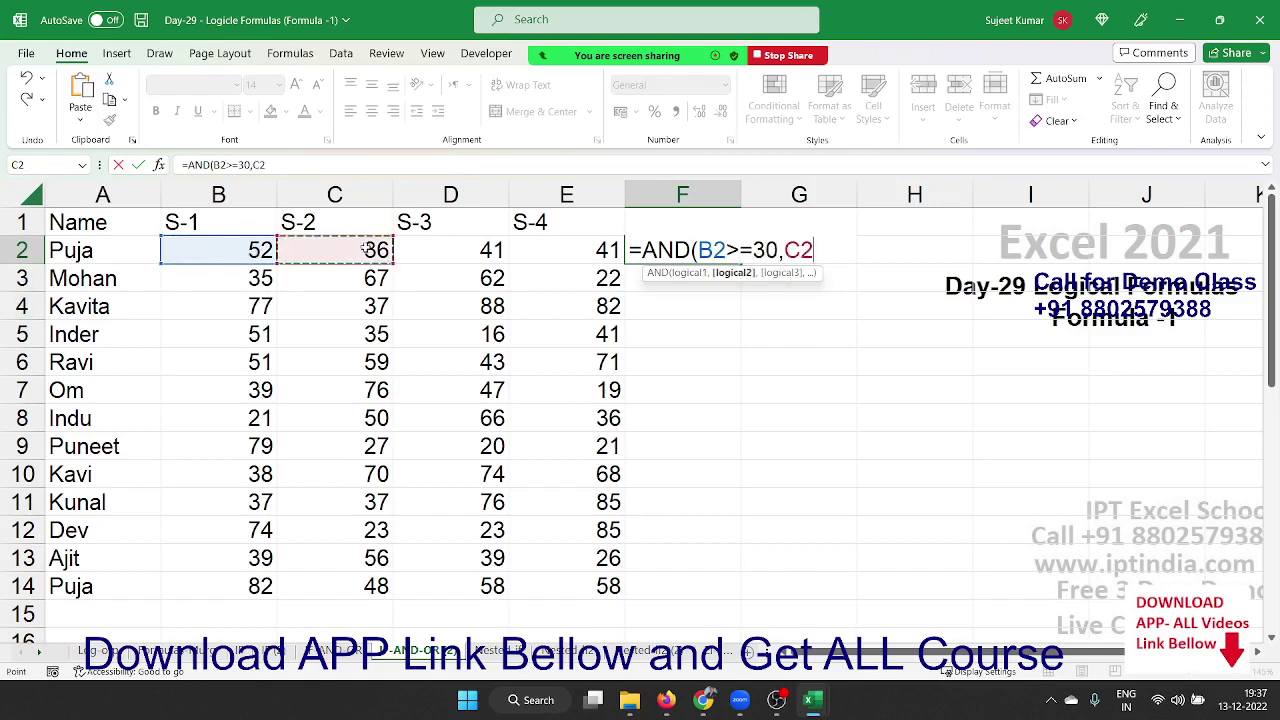
text(>=30)
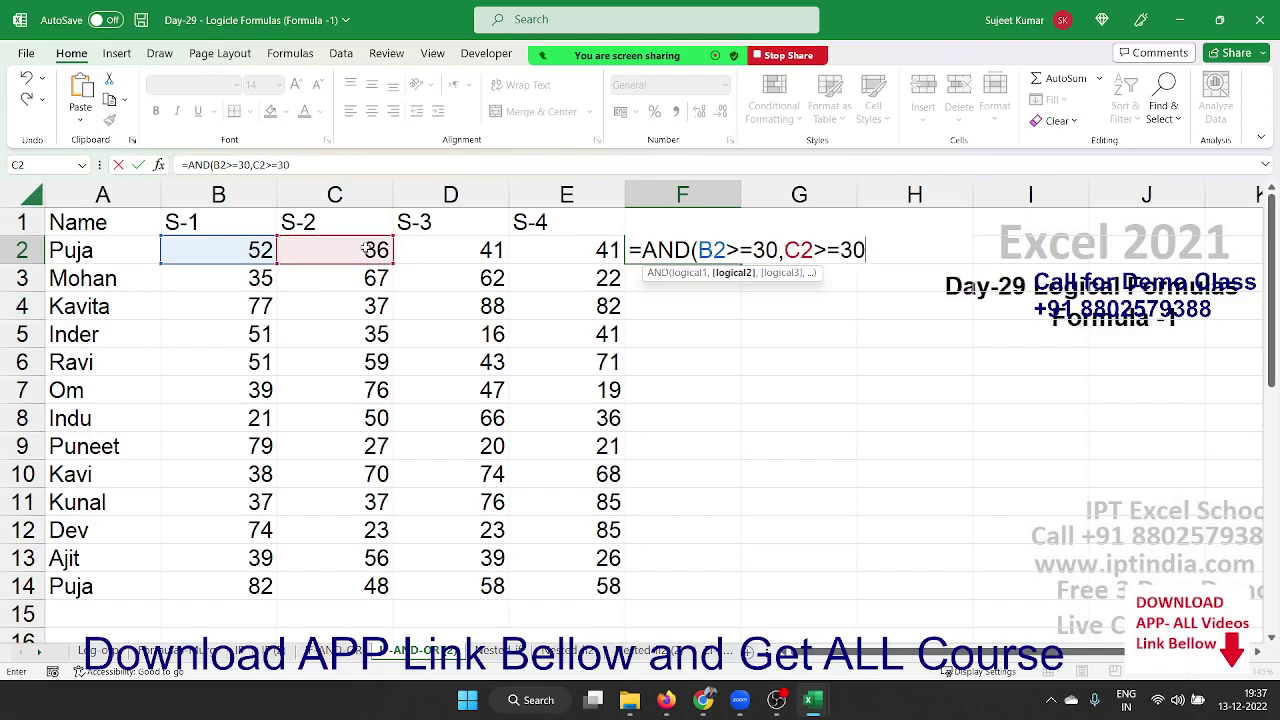
text(,)
Step: Add the D2>=30 and E2>=30 conditions and enter the AND formula
click(444, 251)
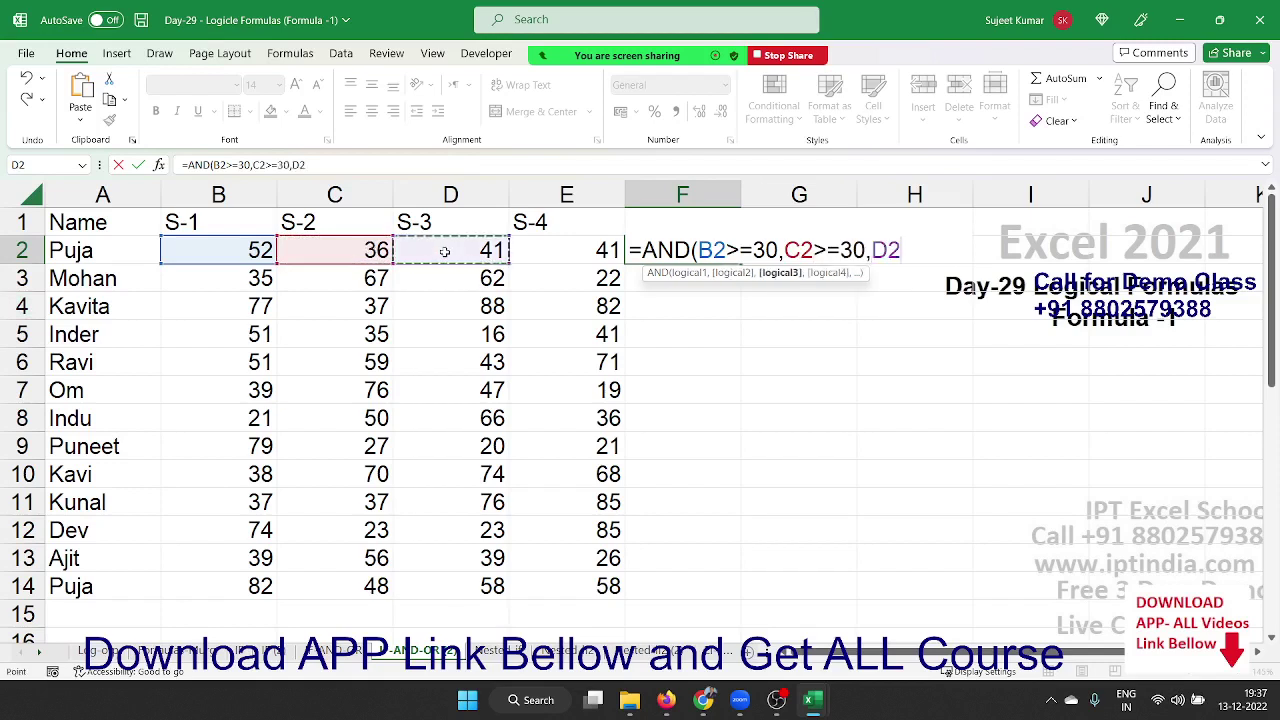
text(>=20)
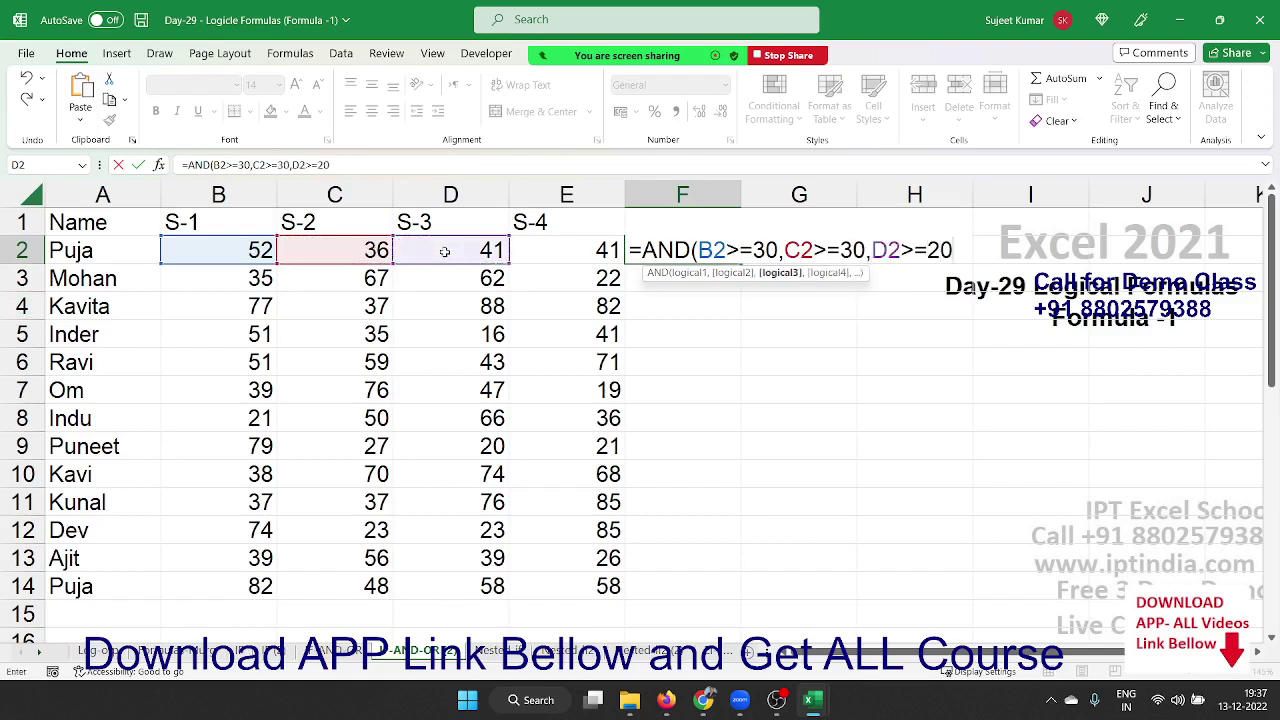
key(BackSpace)
key(BackSpace)
text(30,)
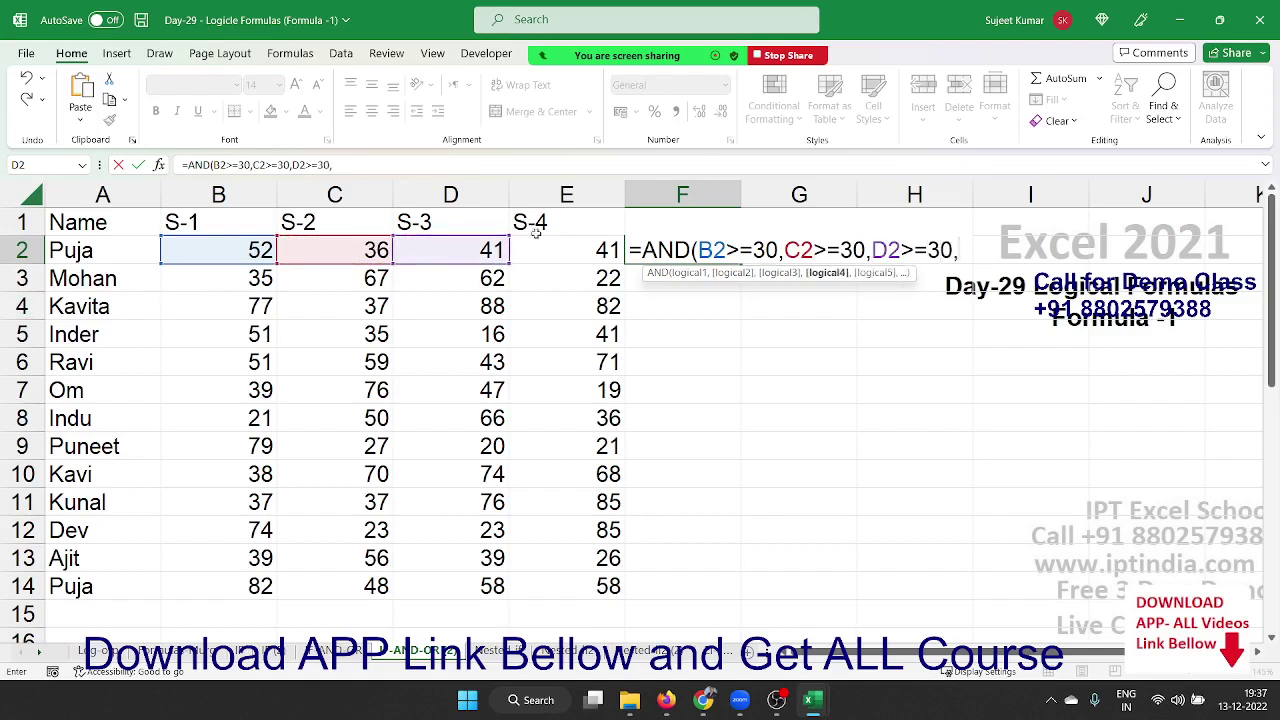
click(552, 238)
text(>=)
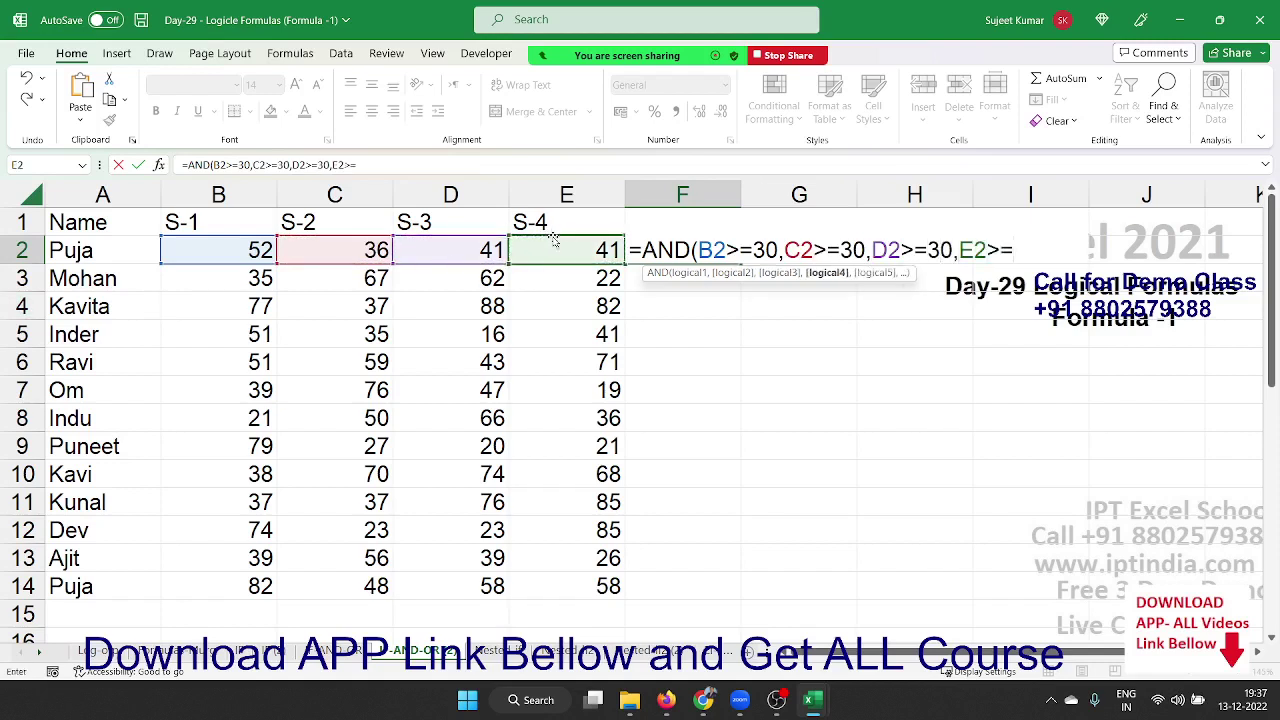
text(30)
key(Return)
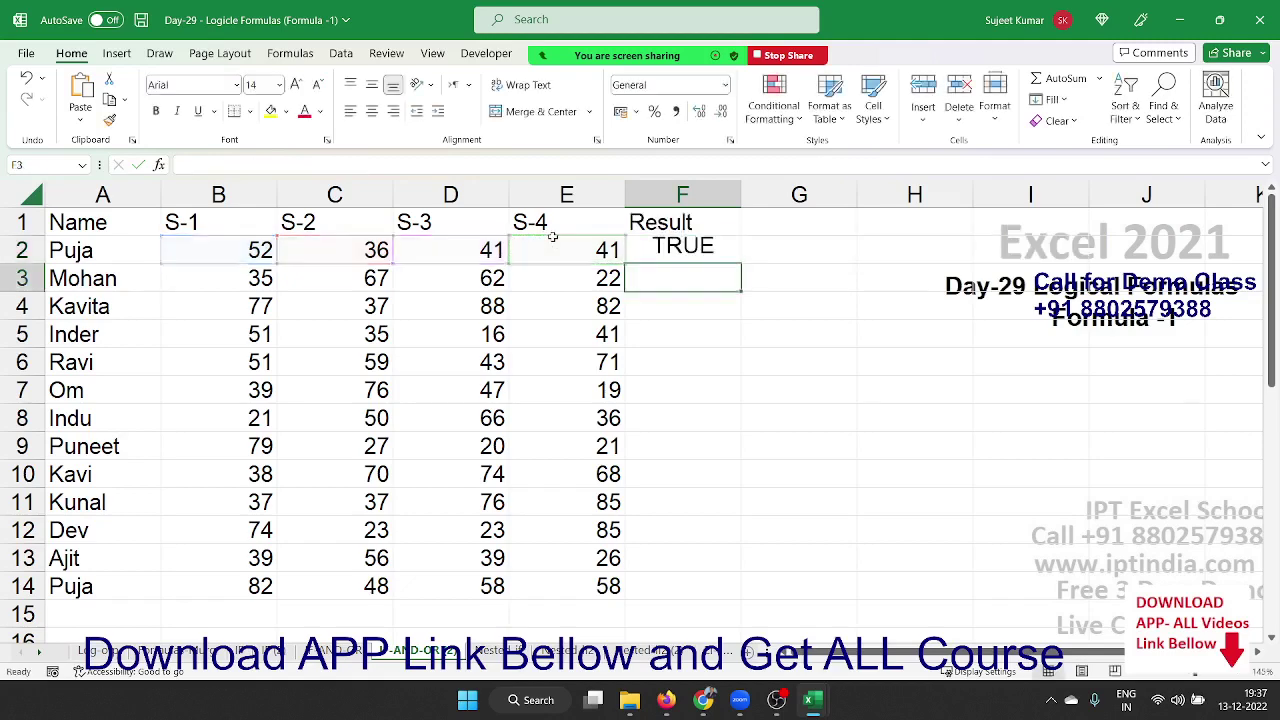
key(Up)
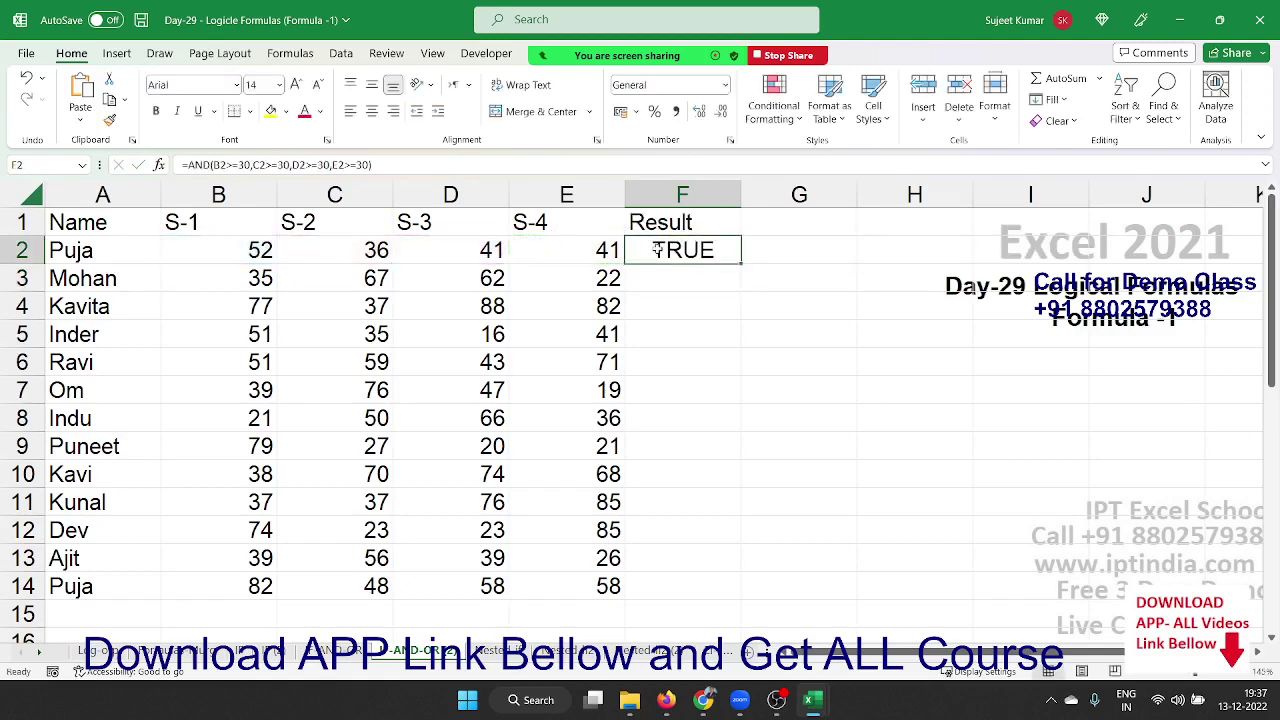
Step: Wrap F2 into =IF(AND(B2>=30,C2>=30,D2>=30,E2>=30),"PASS","FAIL"), accepting Excel's correction
double_click(642, 241)
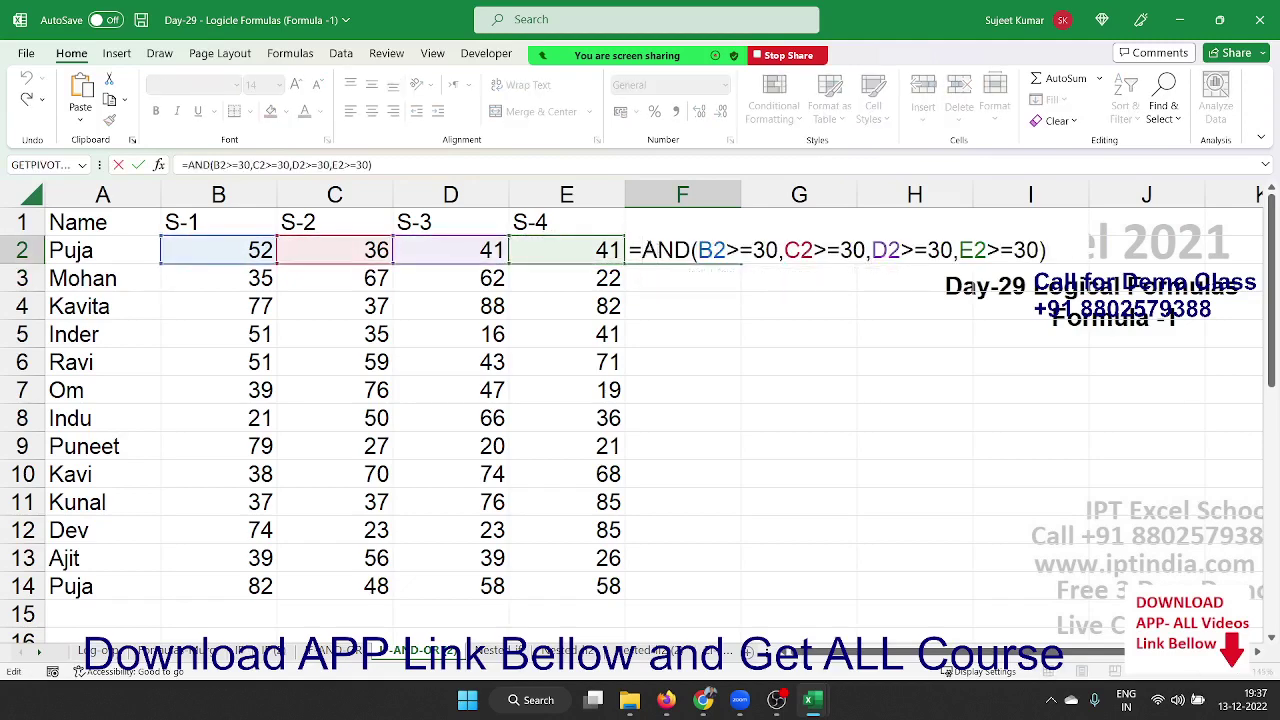
text(IF()
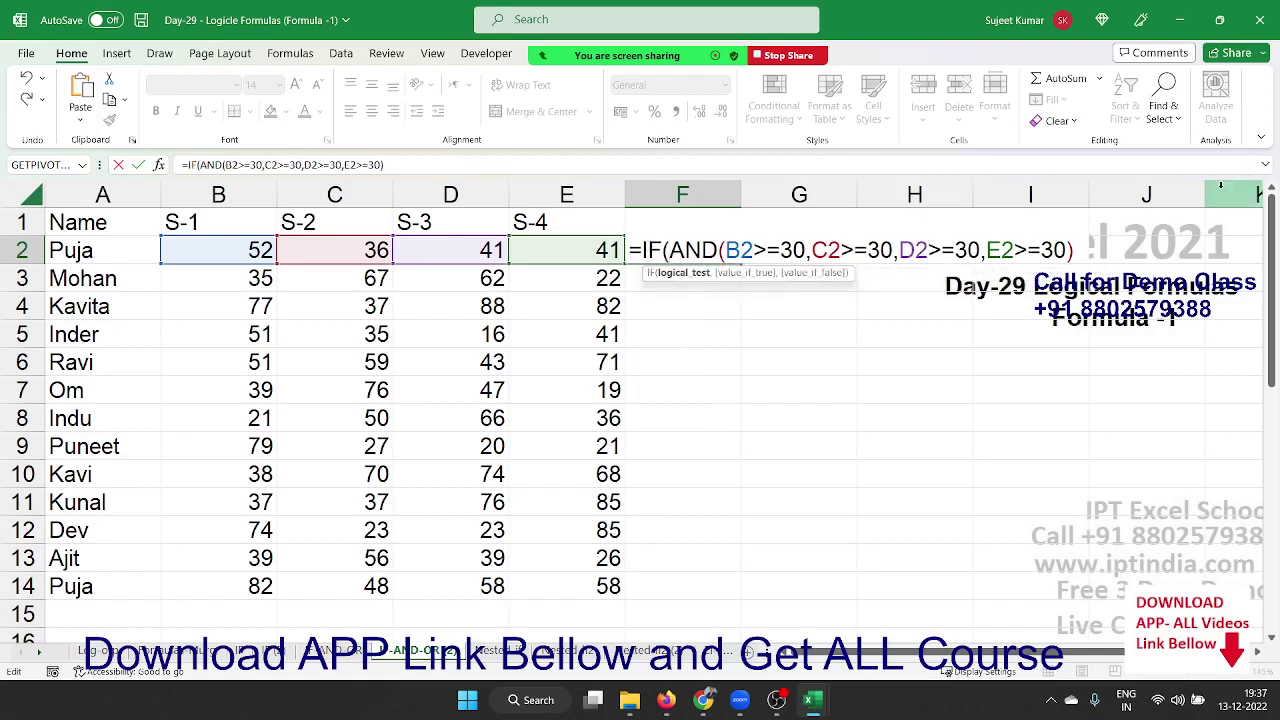
click(1075, 250)
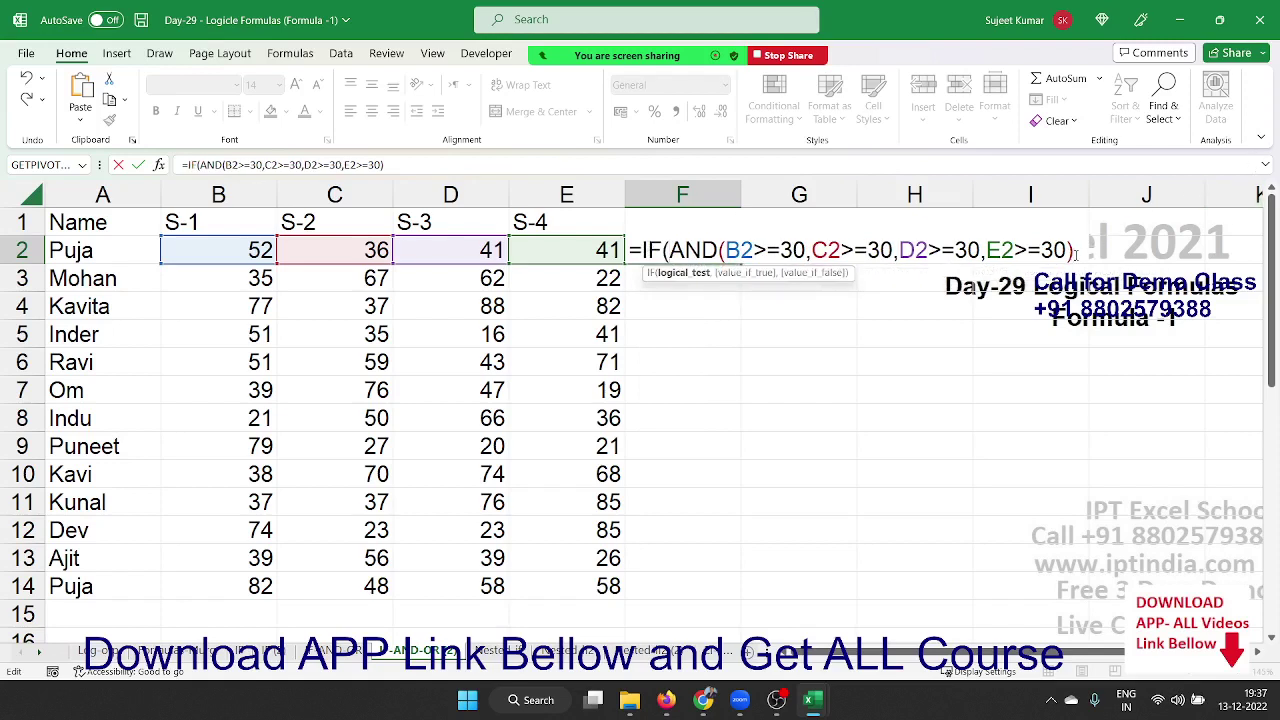
text(,"PASS")
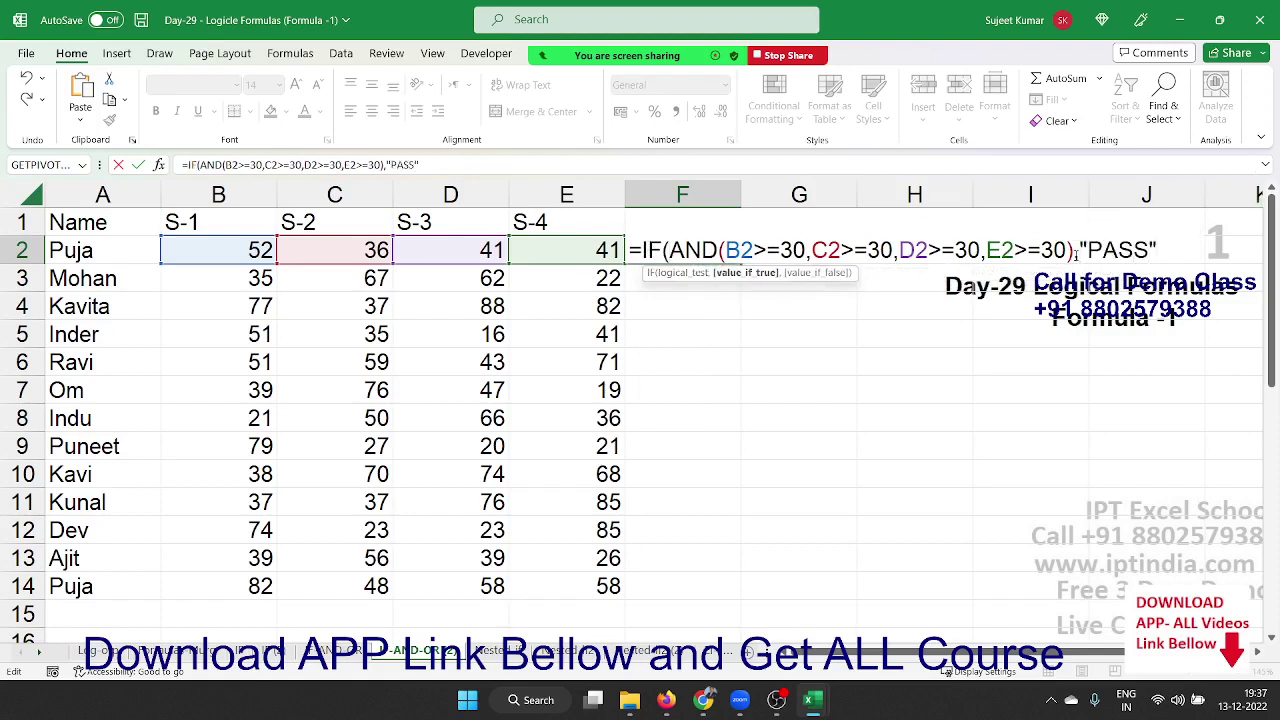
text(,"FAIL)
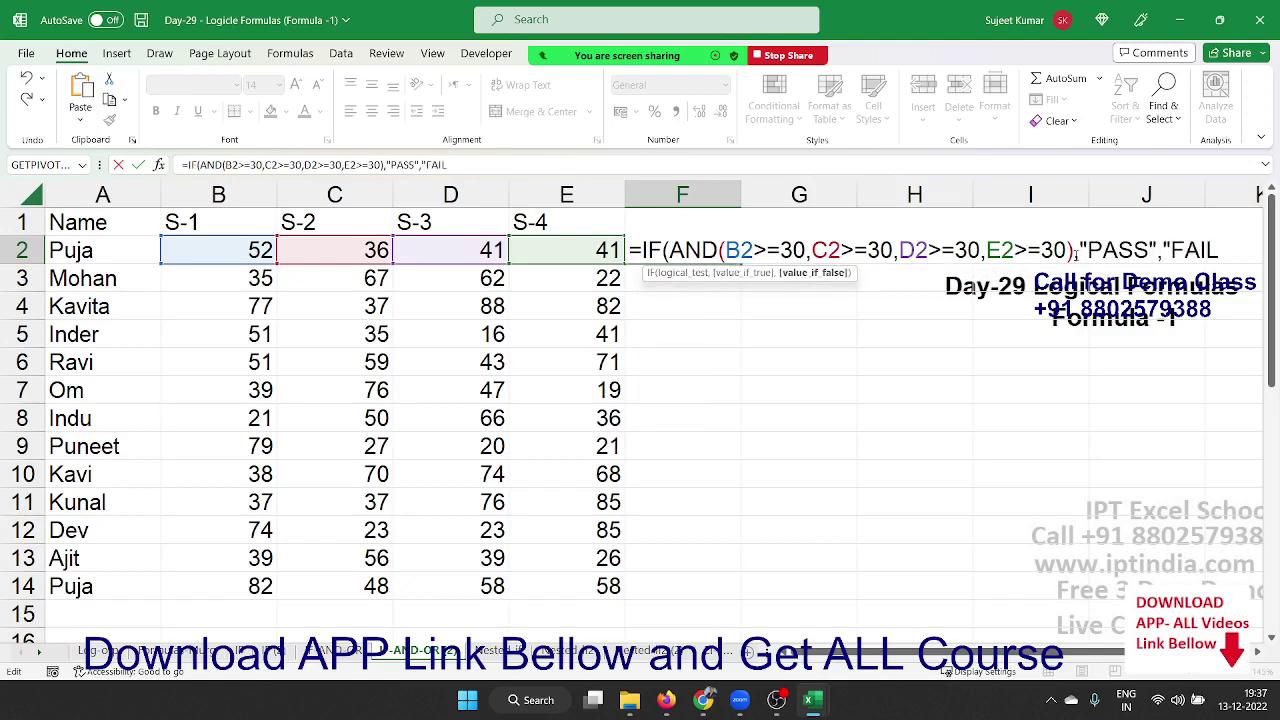
text(")
key(Return)
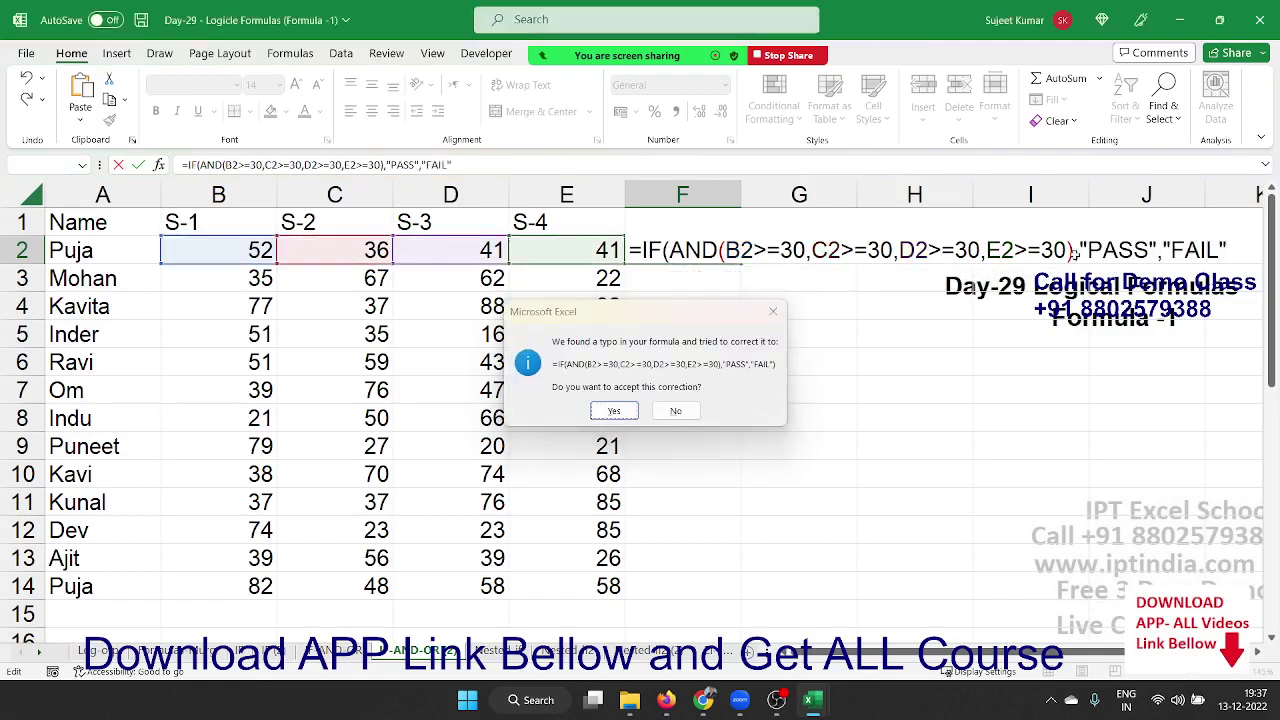
key(Return)
Step: Select F2:F14 and fill the PASS/FAIL formula down with Ctrl+D
key(Left)
key(ctrl+Down)
key(Right)
key(ctrl+shift+Up)
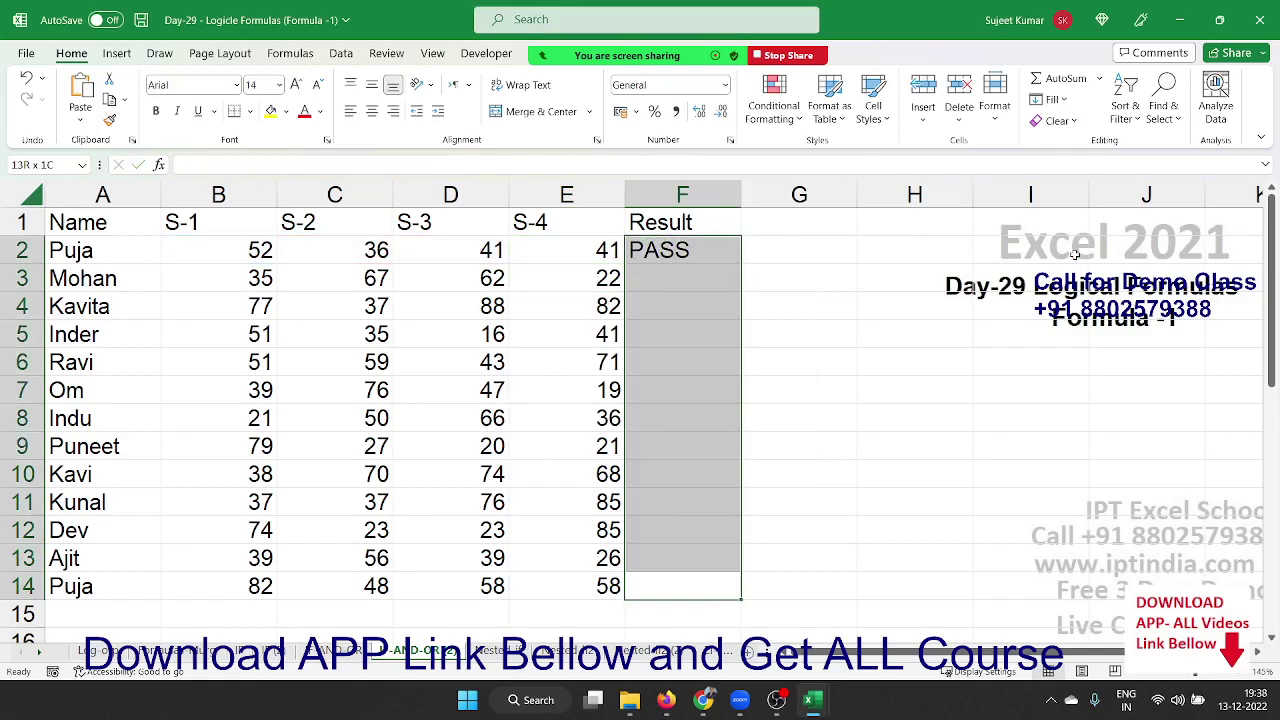
key(ctrl+d)
Step: Clear the TRUE results from G30:G31 in the ID table's Status column
key(Down)
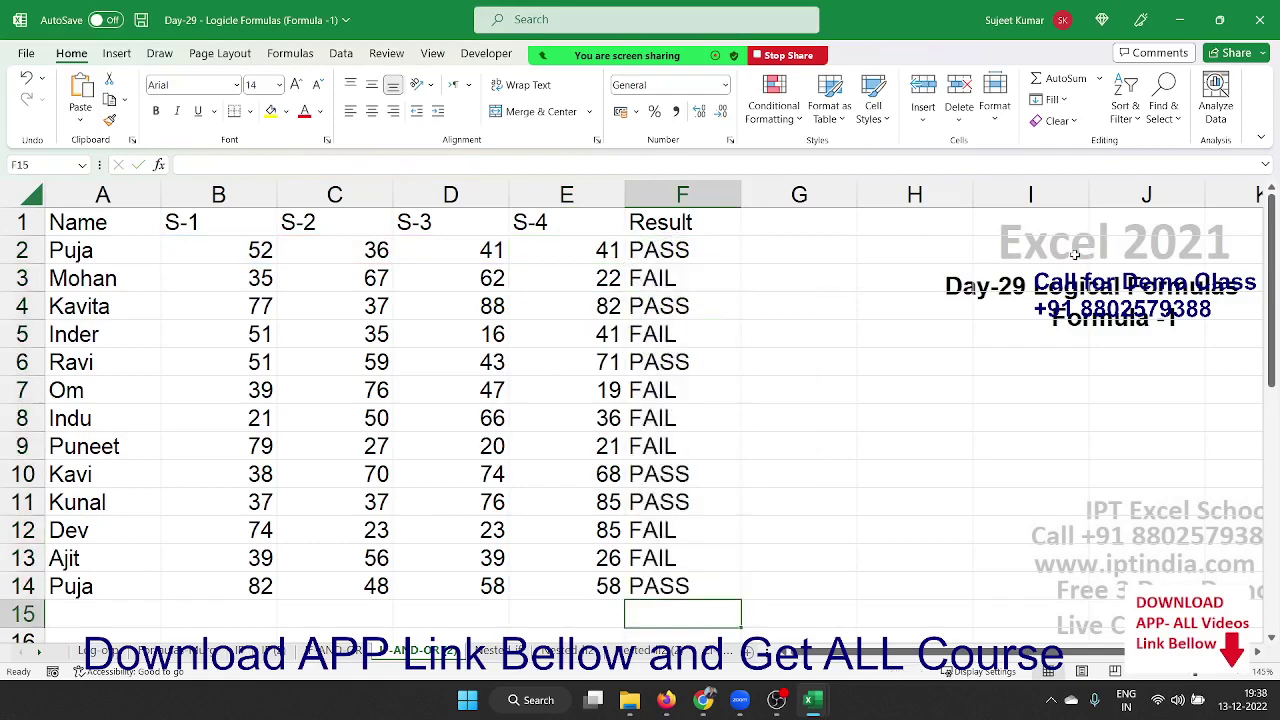
key(Down)
key(Down)
key(Down)
key(Down)
key(Down)
key(Down)
key(Down)
key(Right)
key(Right)
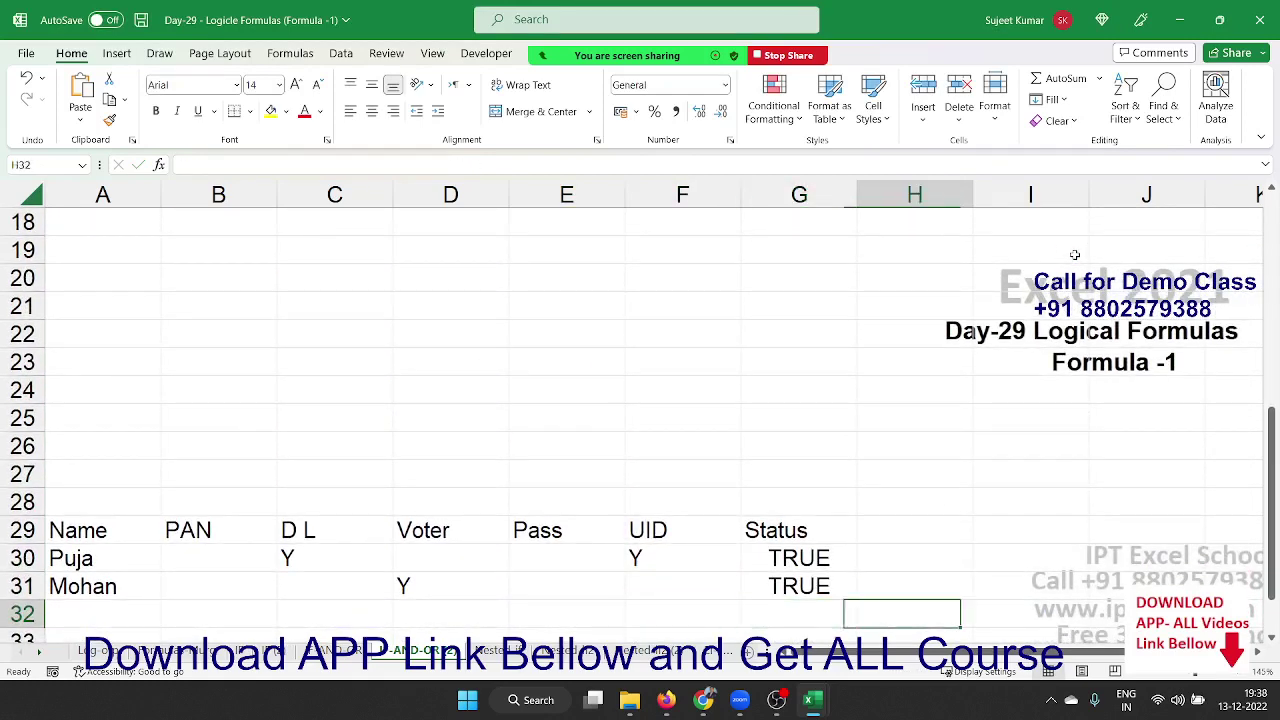
key(Up)
key(Left)
key(Up)
key(shift+Down)
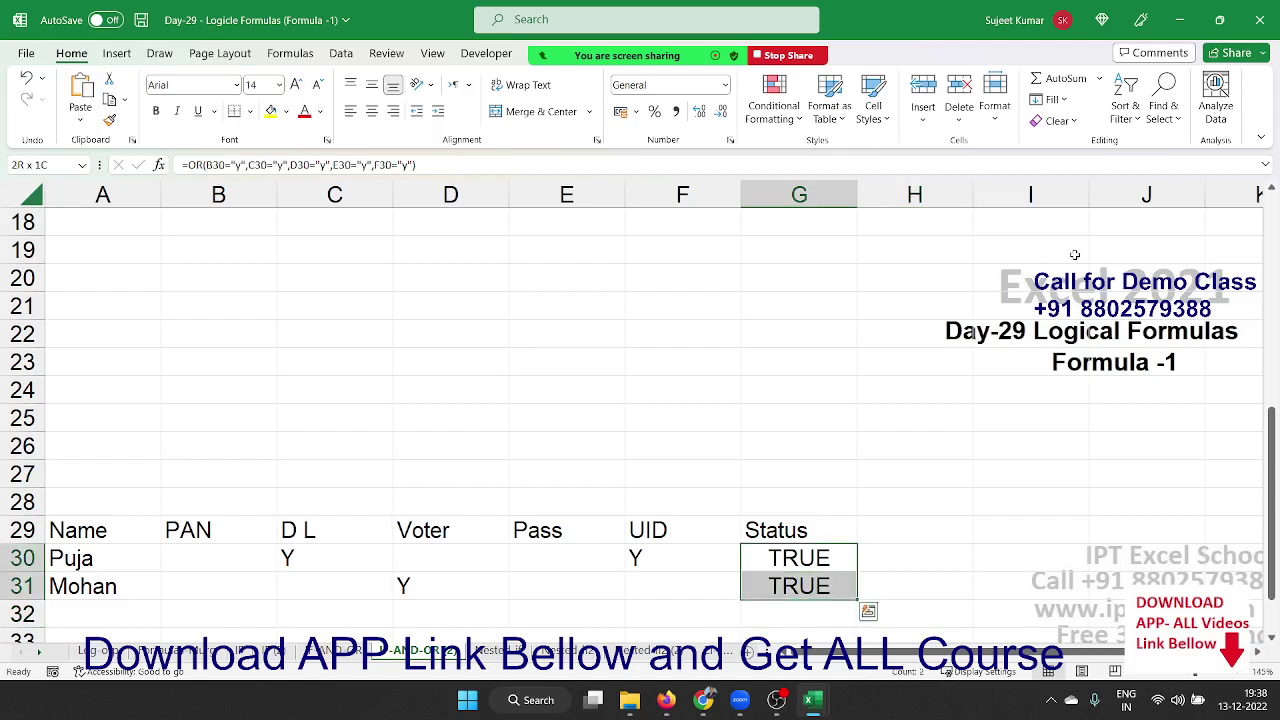
key(Delete)
Step: Review the ID entries B30:F30, then start an OR formula in G30
key(Left)
key(Left)
key(Left)
key(Left)
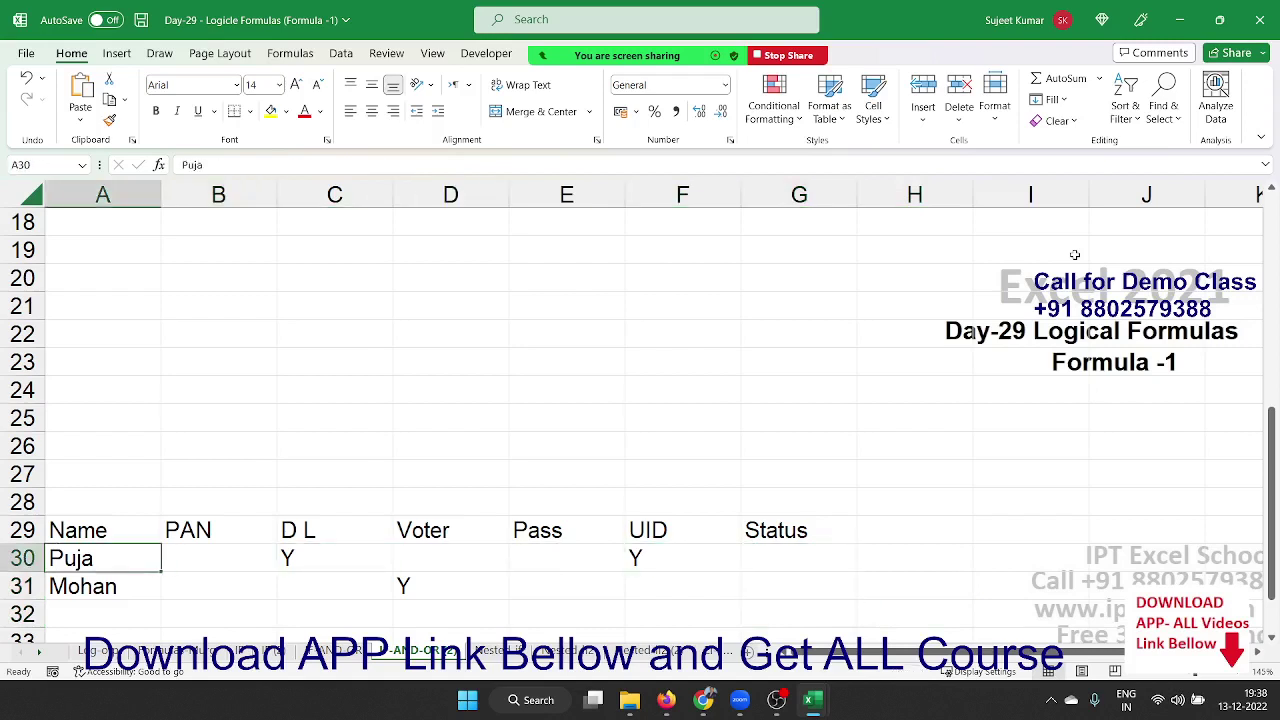
key(Right)
key(shift+Right)
key(shift+Right)
key(shift+Right)
key(shift+Right)
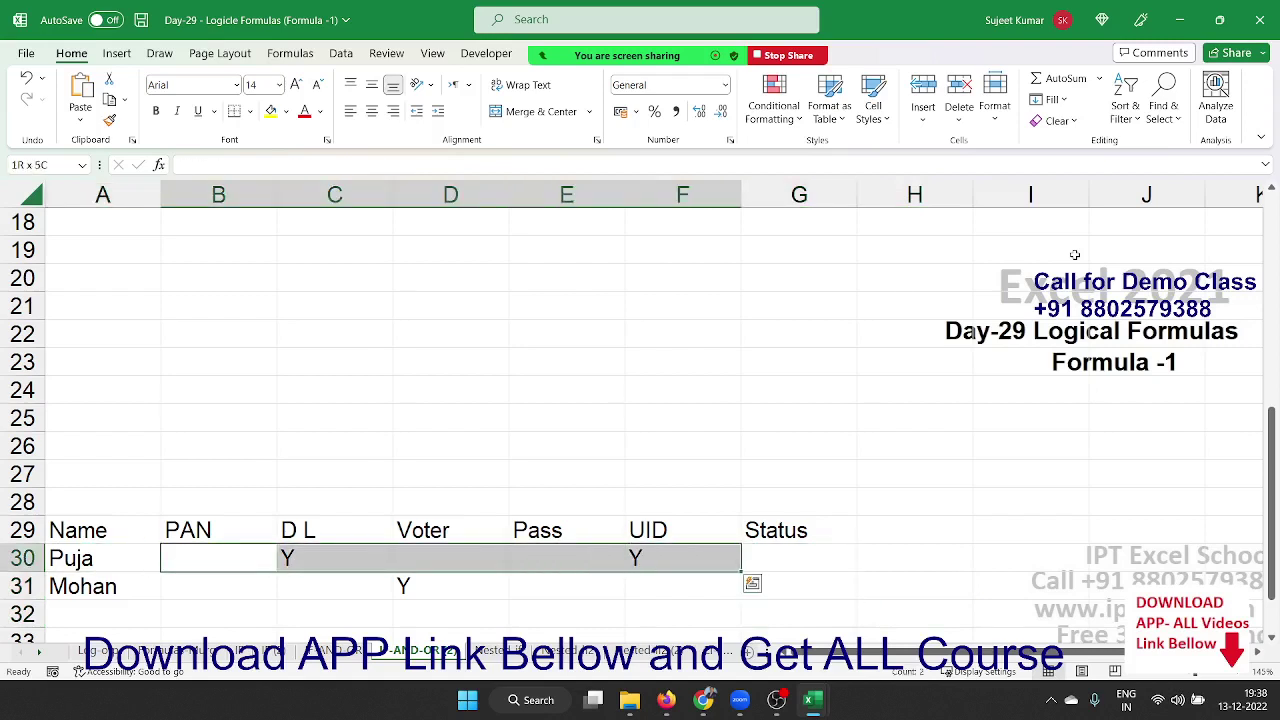
key(Right)
key(Right)
key(Right)
key(Right)
key(Right)
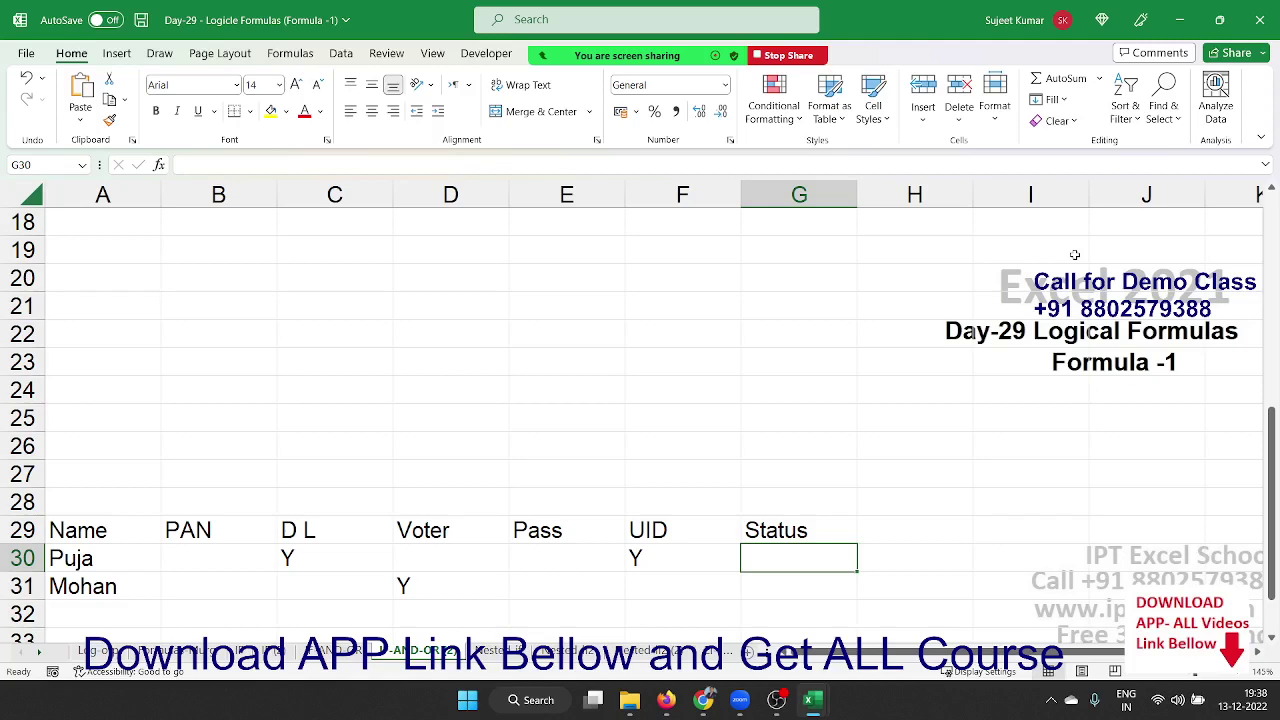
key(Down)
key(Down)
key(Down)
key(Down)
key(Down)
key(Up)
key(Up)
key(Up)
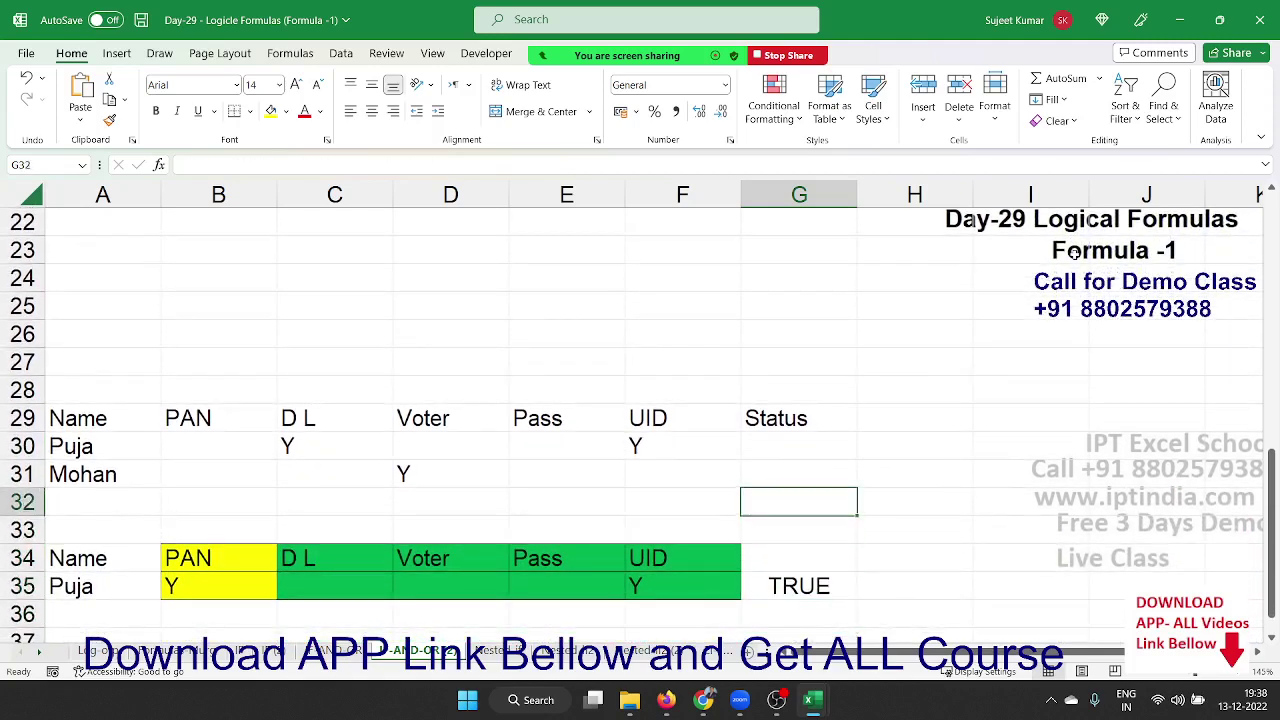
key(Up)
key(Up)
text(=)
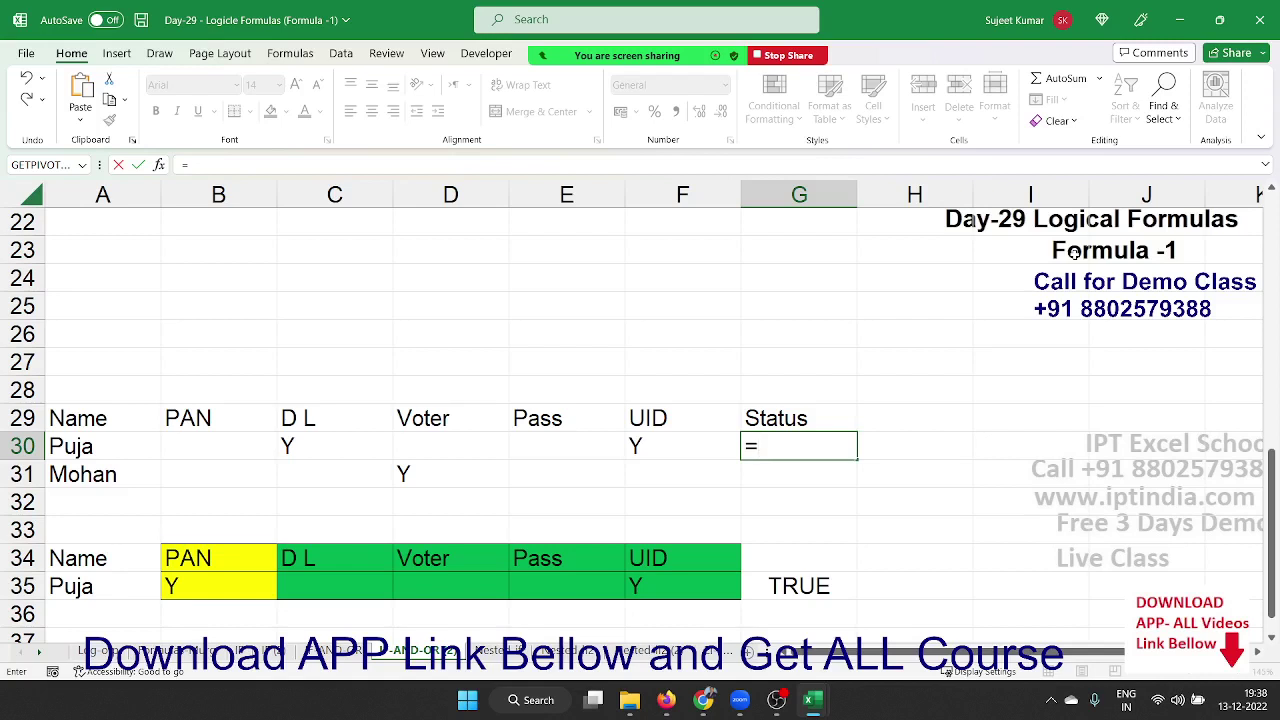
text(or)
Step: Enter =OR(B30="y",C30="y",D30="y",E30="y",F30="y") in G30 and check its TRUE result
key(Tab)
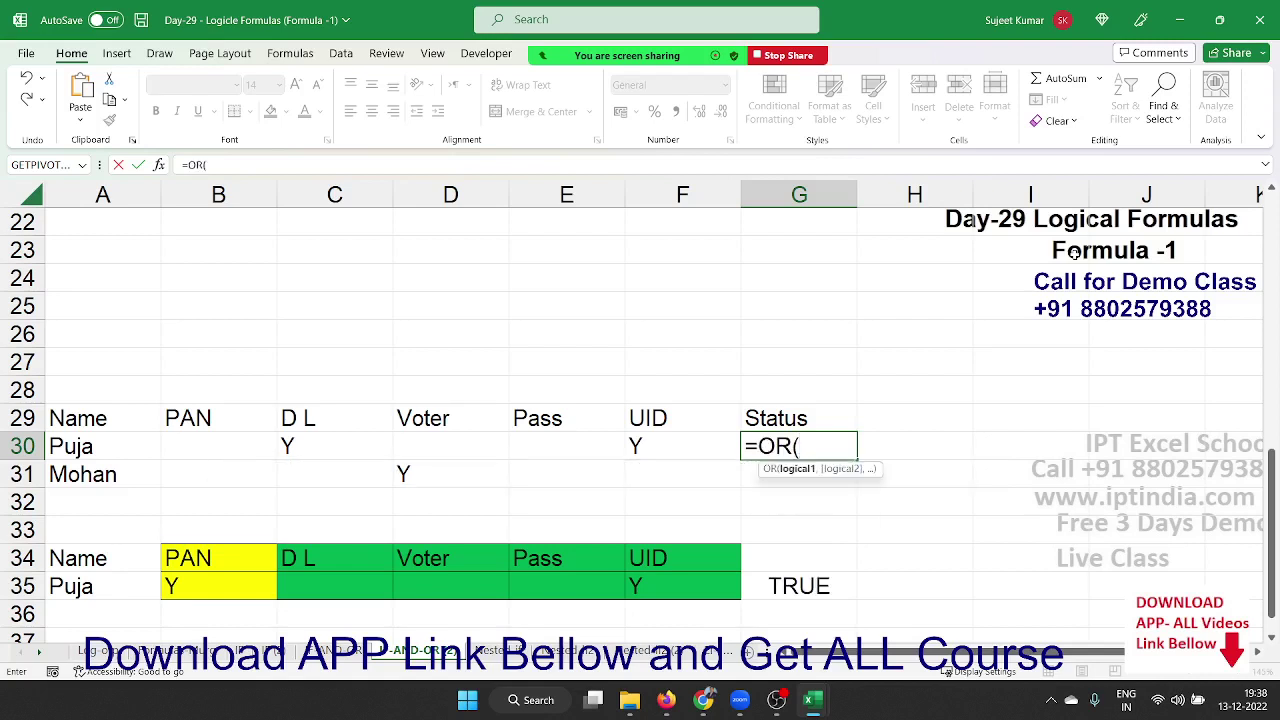
key(Left)
key(Left)
key(Left)
key(Left)
key(Left)
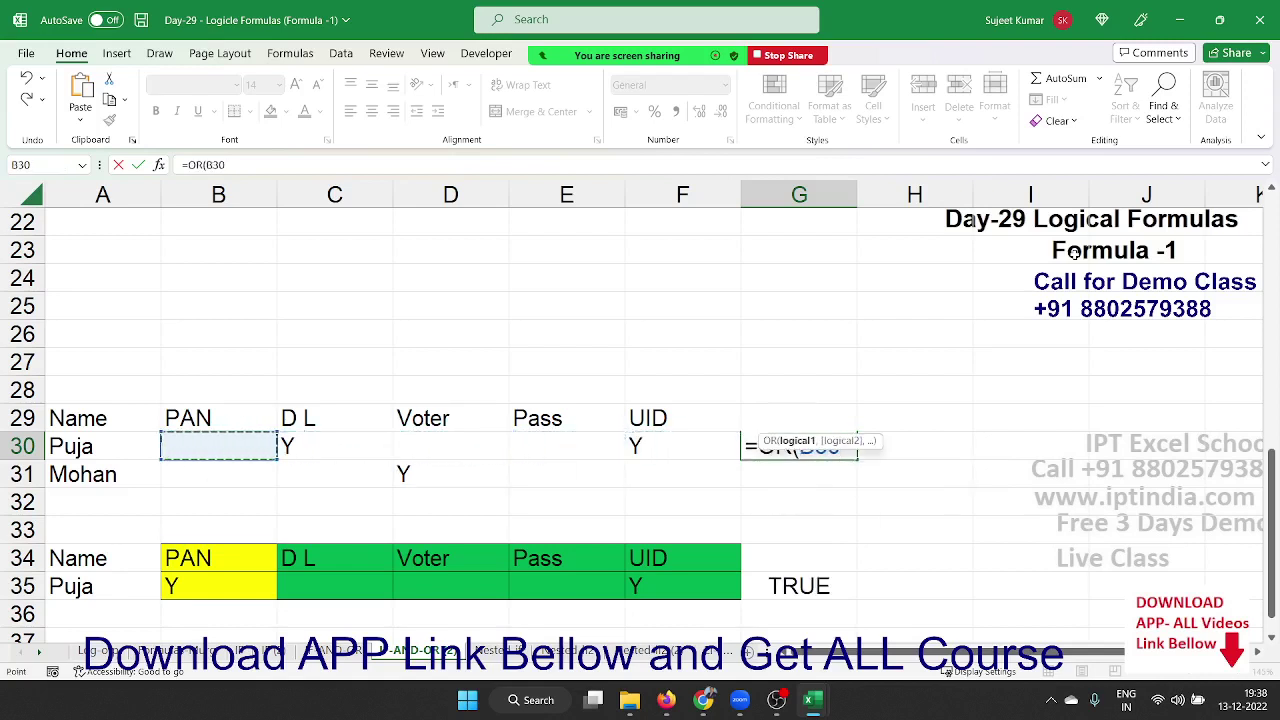
text(="y")
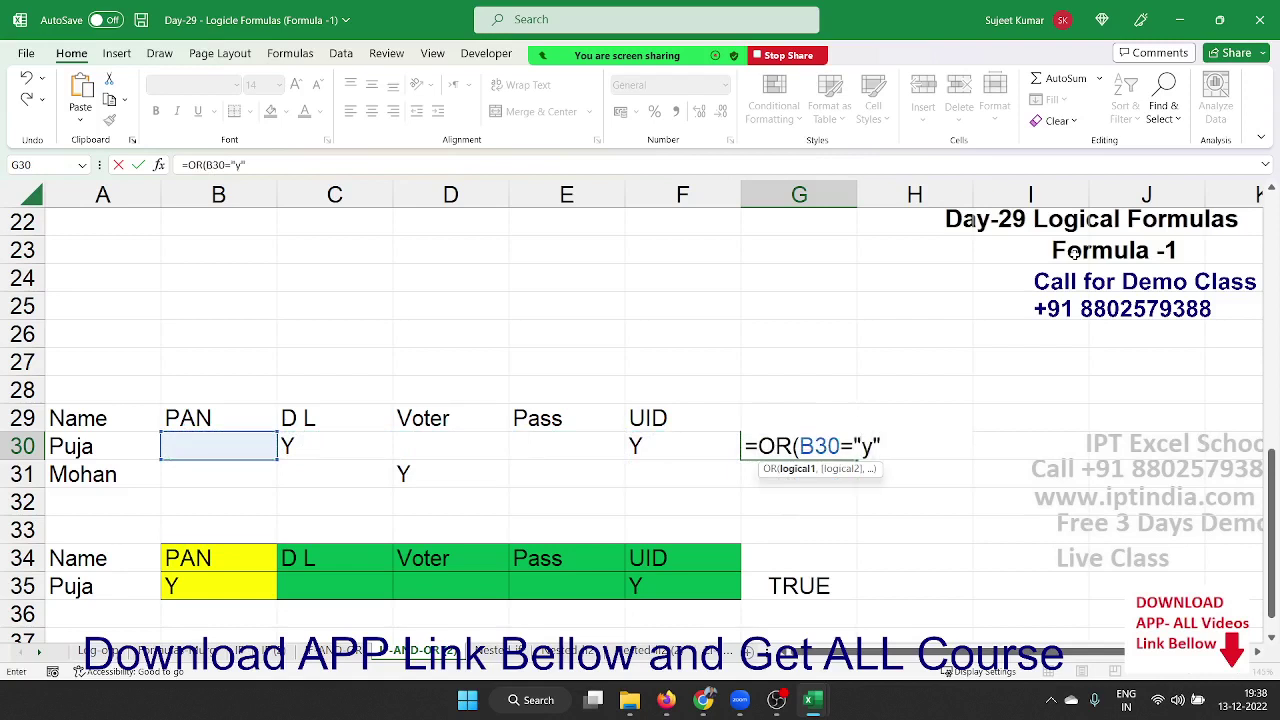
text(,)
key(Left)
key(Left)
key(Left)
key(Left)
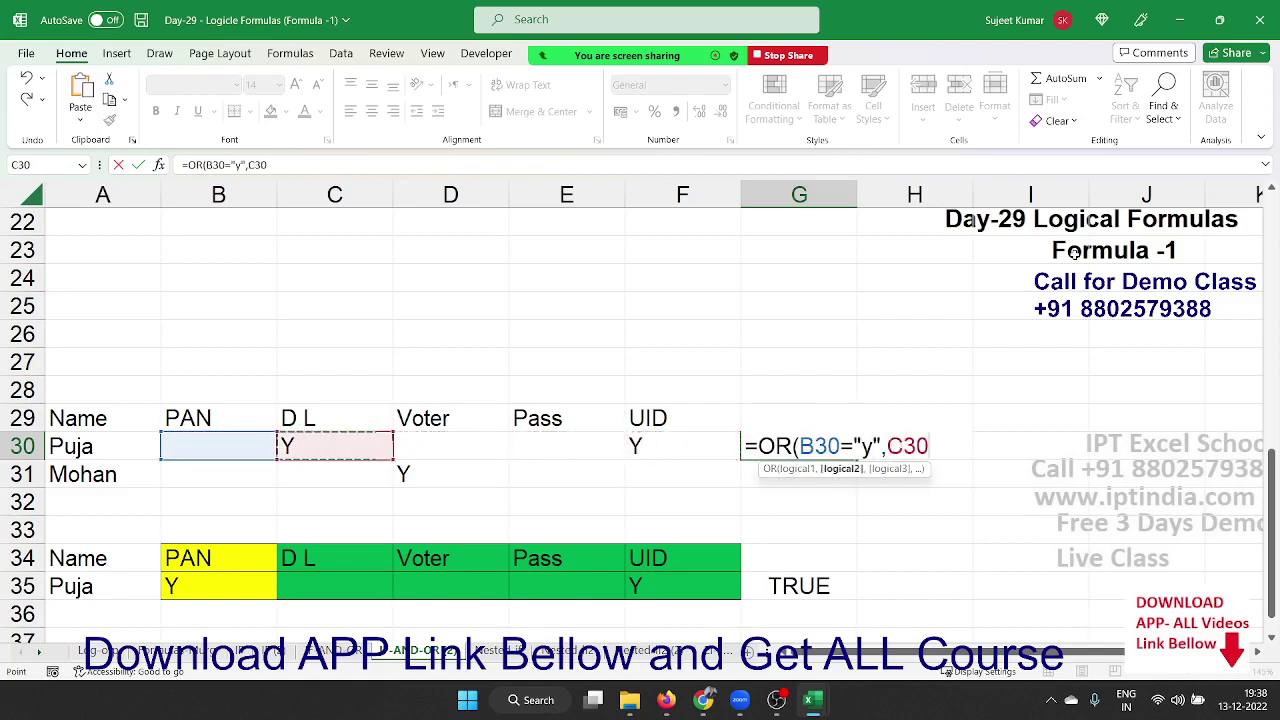
text(="y)
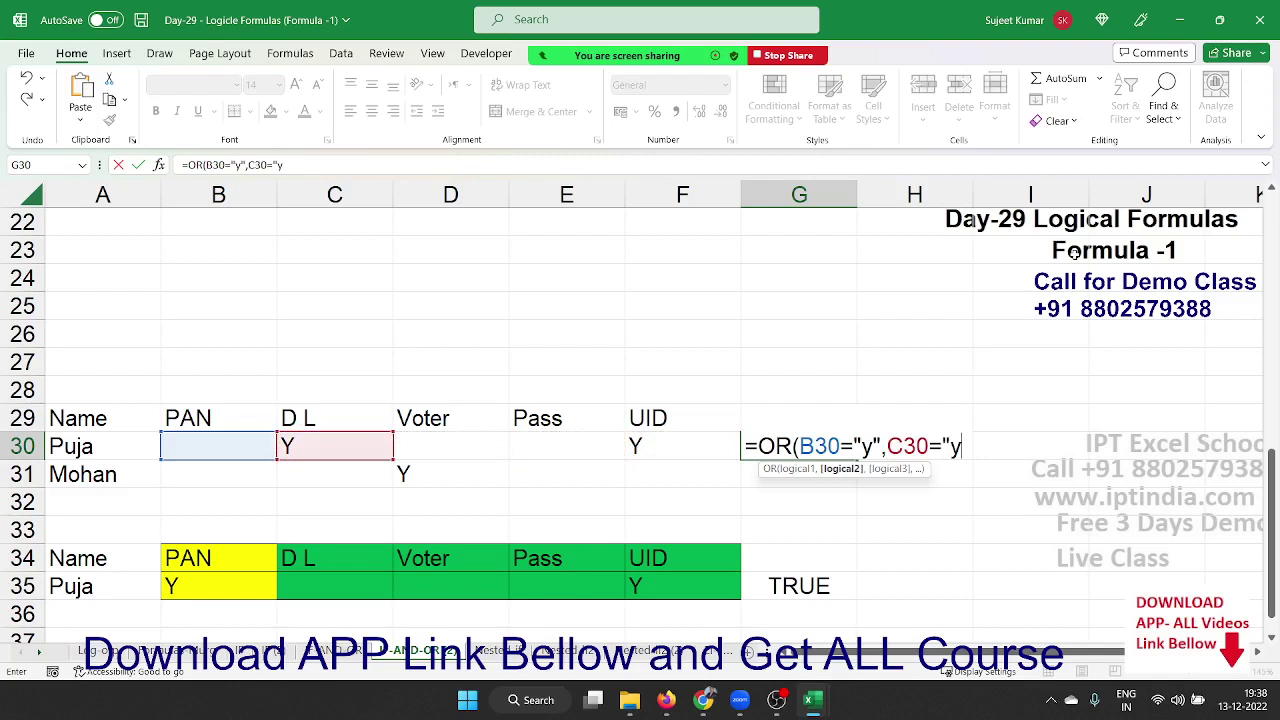
text(",)
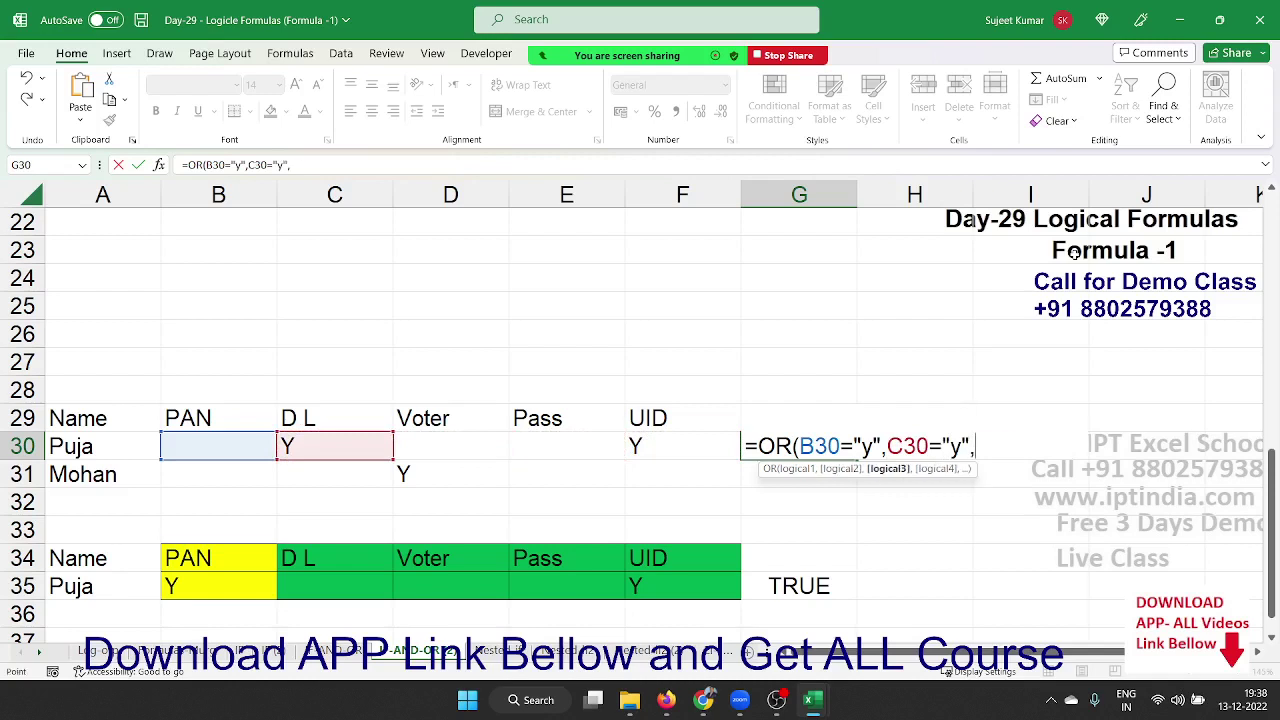
key(Left)
key(Left)
key(Left)
text(="y)
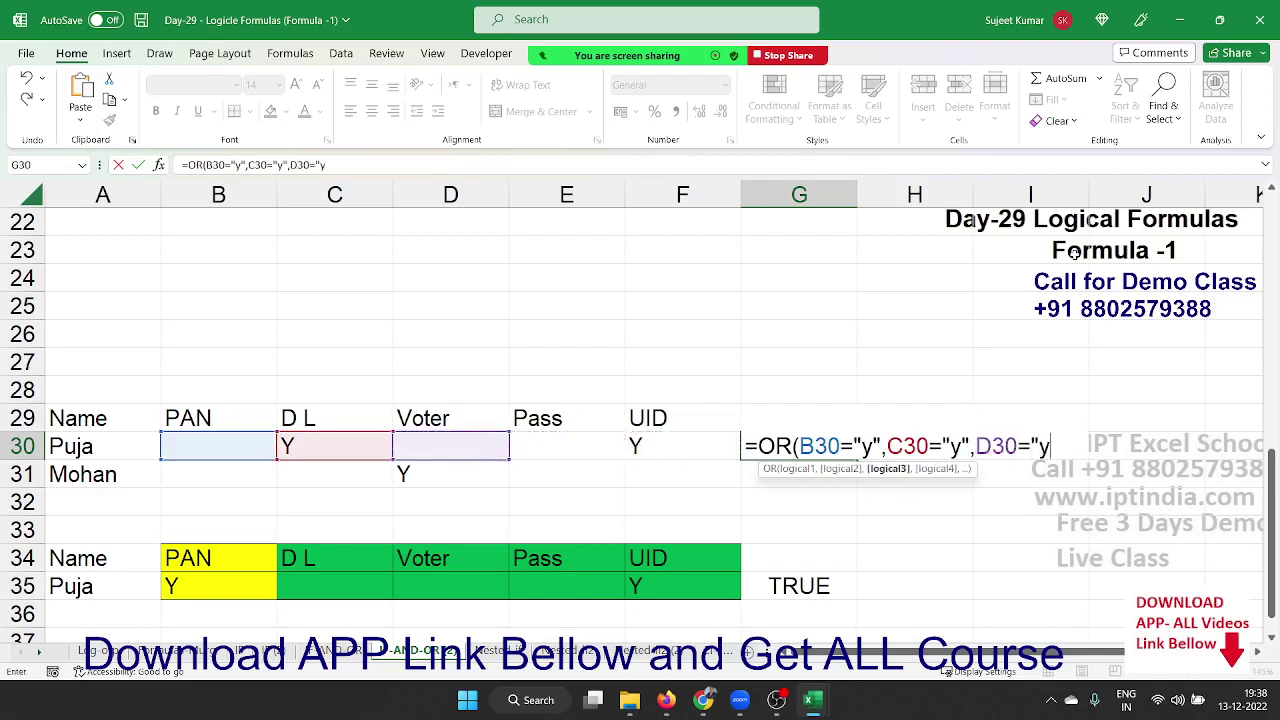
text(",)
key(Left)
key(Left)
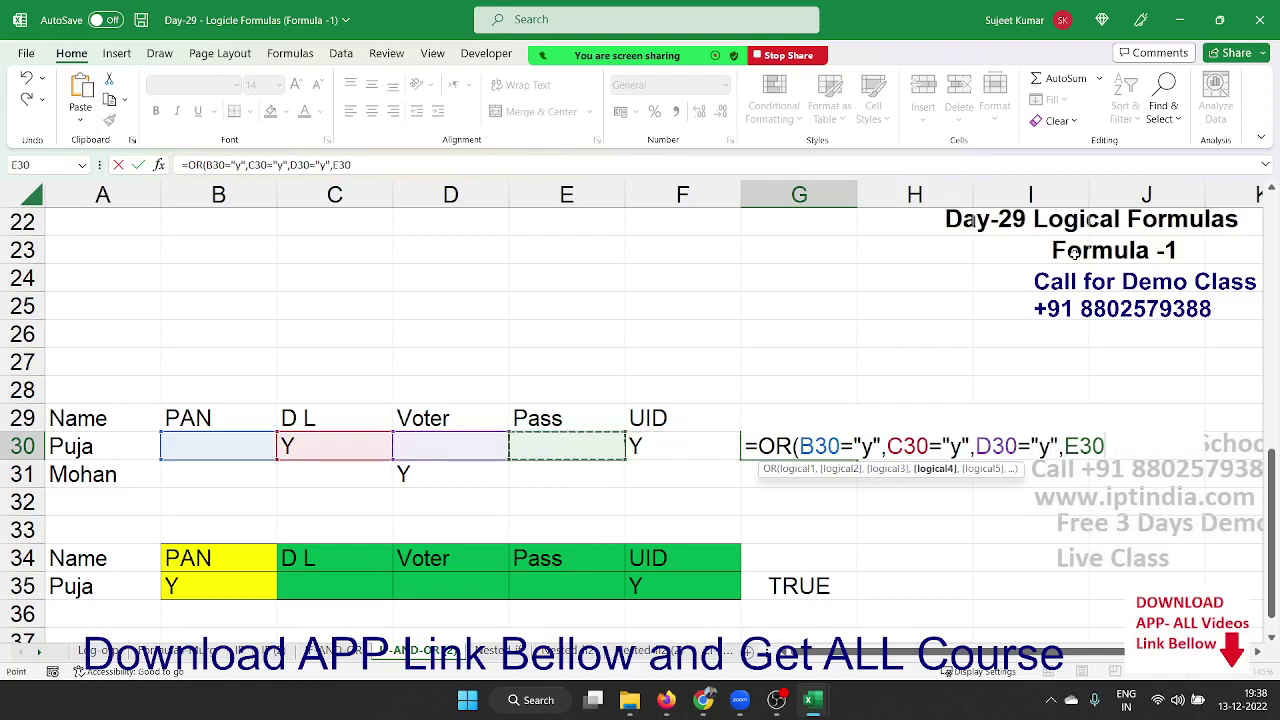
text(=")
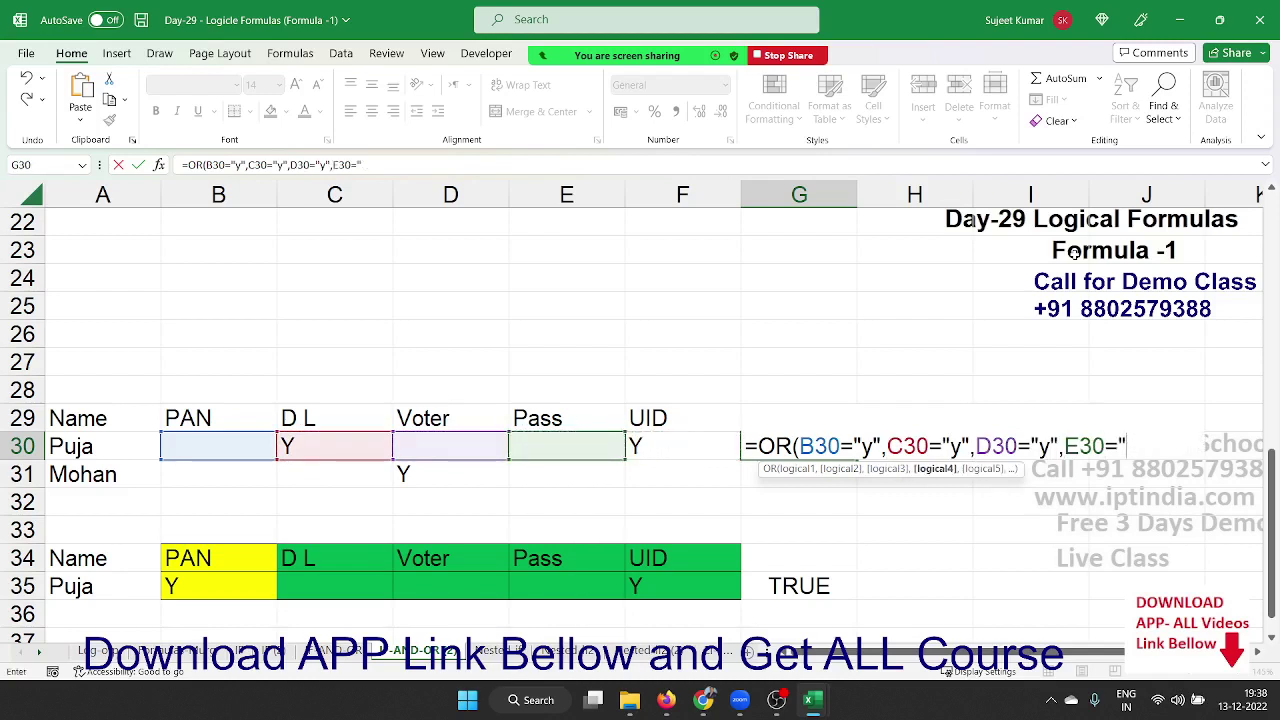
text(y",)
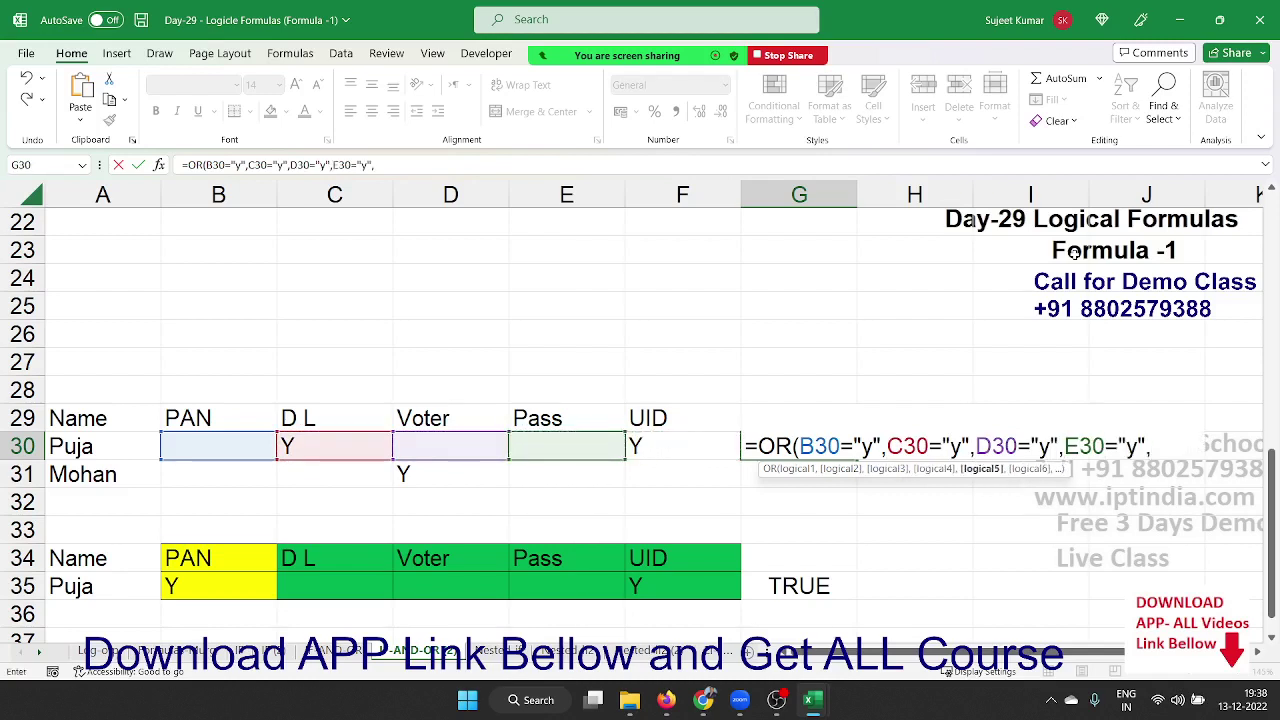
key(Left)
key(Left)
key(Right)
text(=)
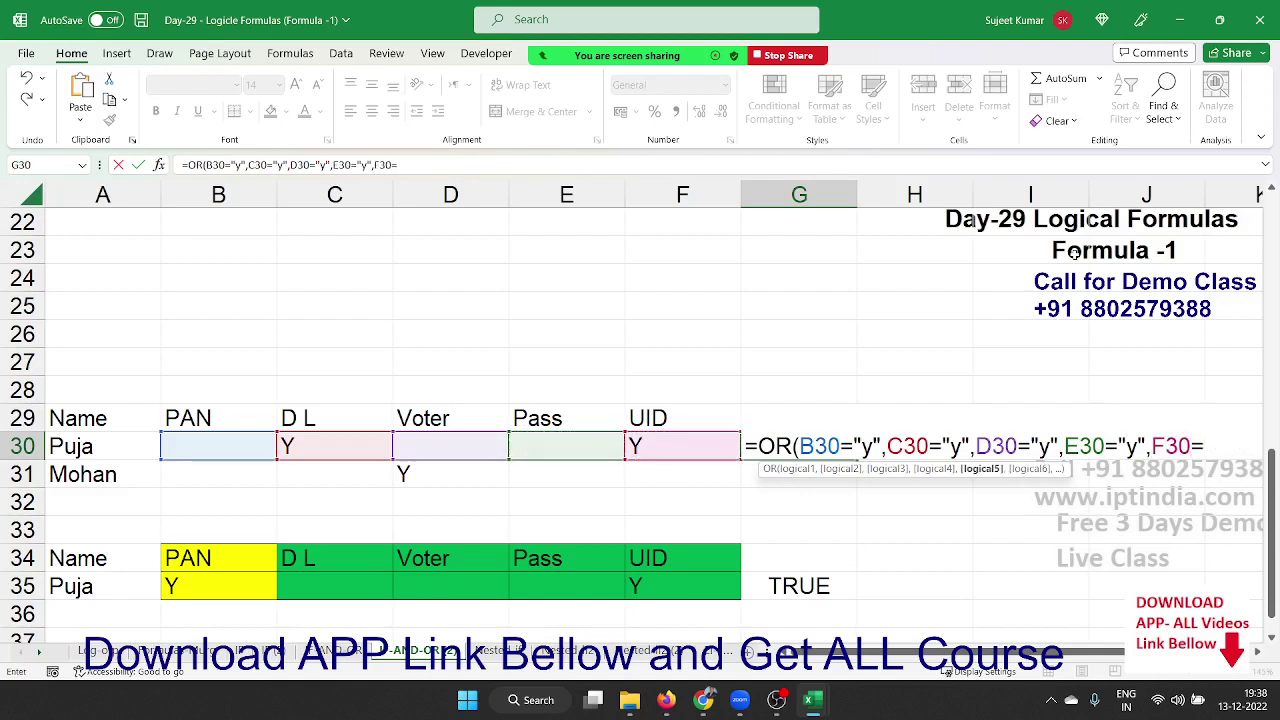
text("y")
key(Return)
key(Up)
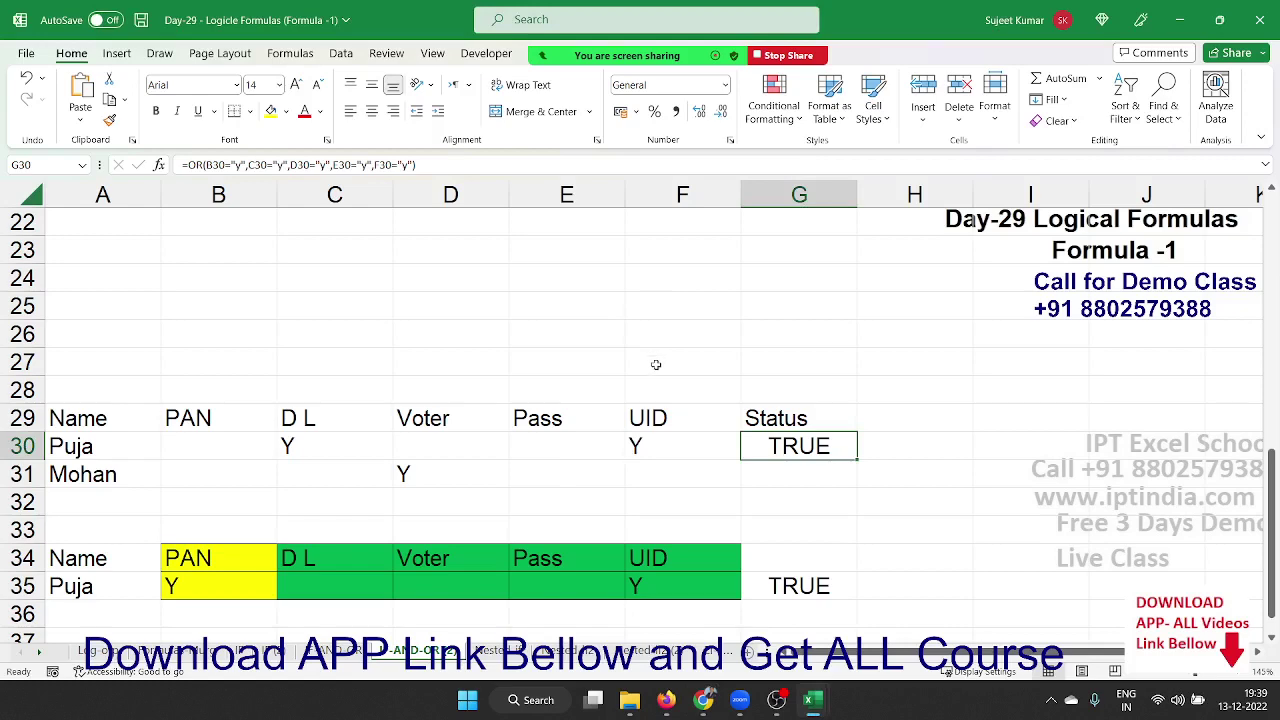
Step: Clear the old TRUE result from Status cell G35
scroll(660, 440, down, 2)
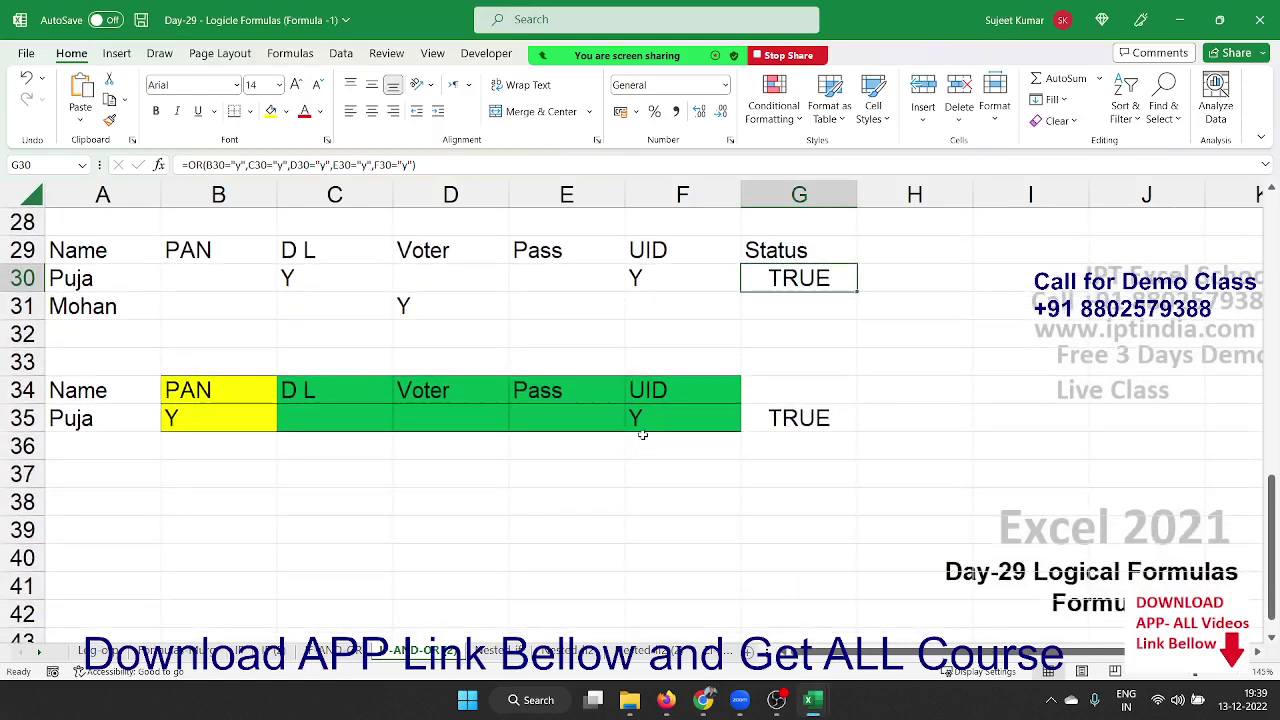
click(216, 406)
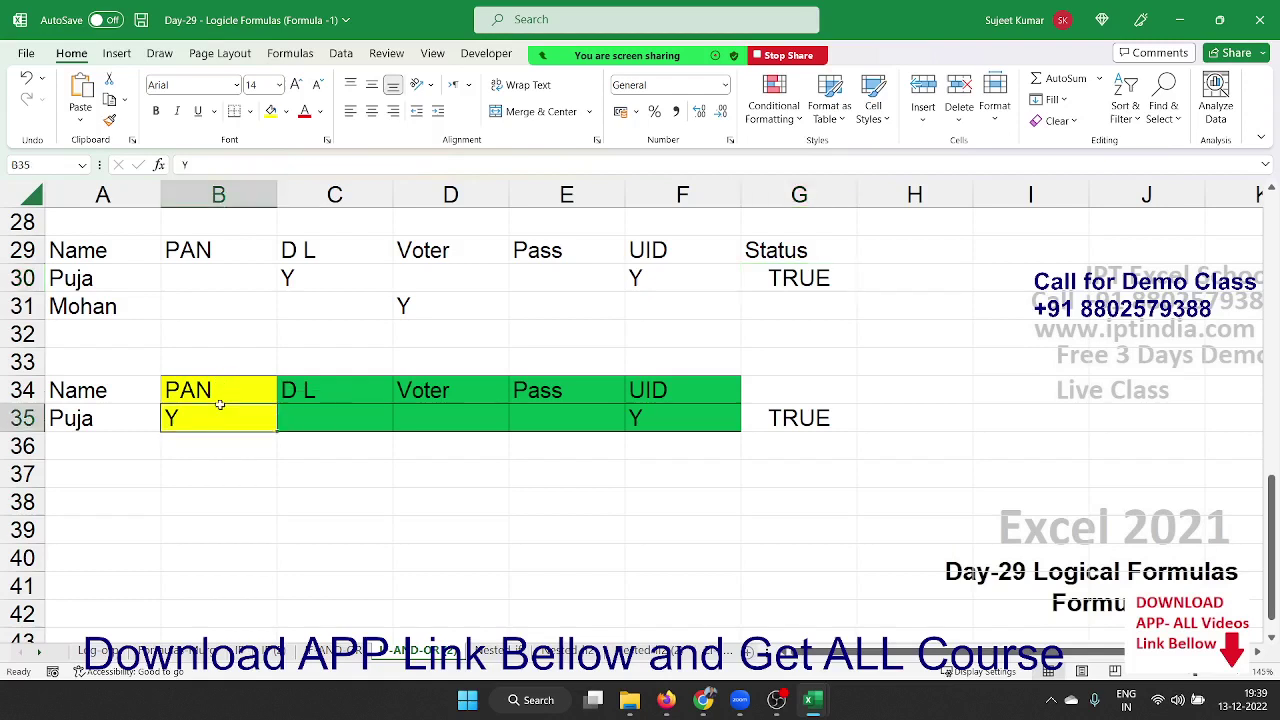
drag(285, 417, 633, 409)
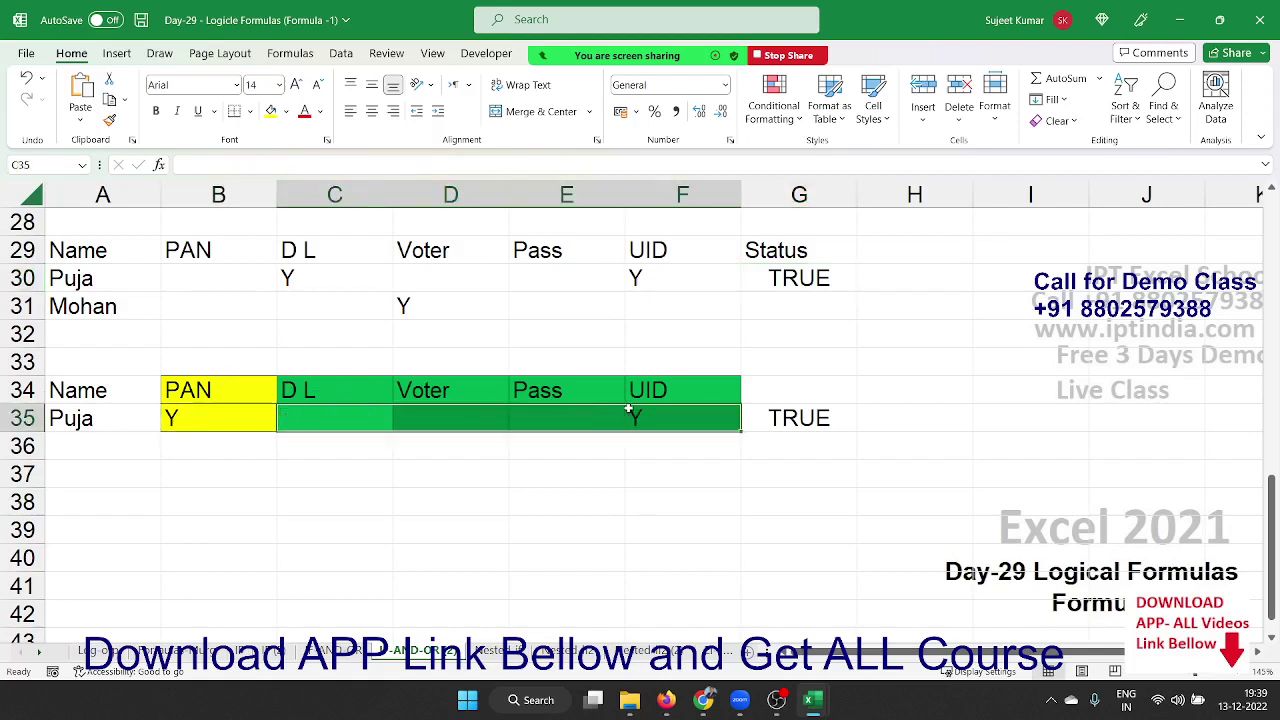
click(800, 425)
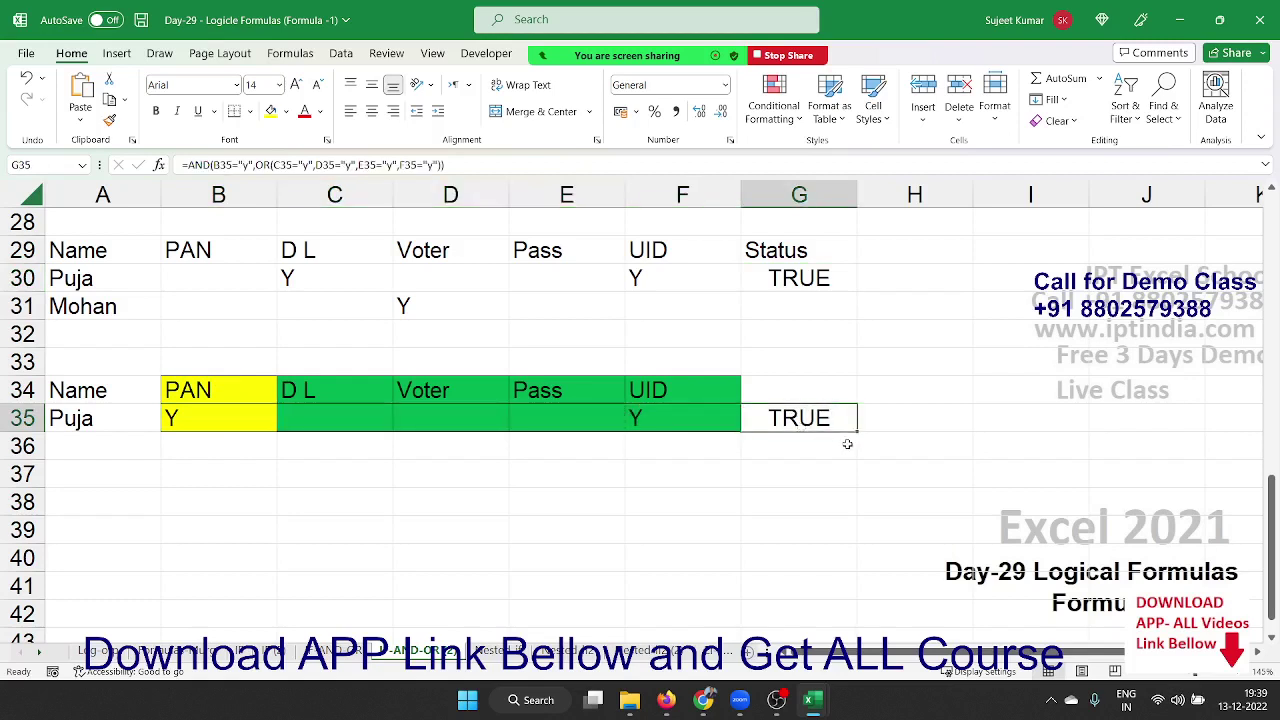
key(Delete)
Step: Review the PAN cell B35 and ID range C35:F35, ending on G35
key(Left)
key(Left)
key(Left)
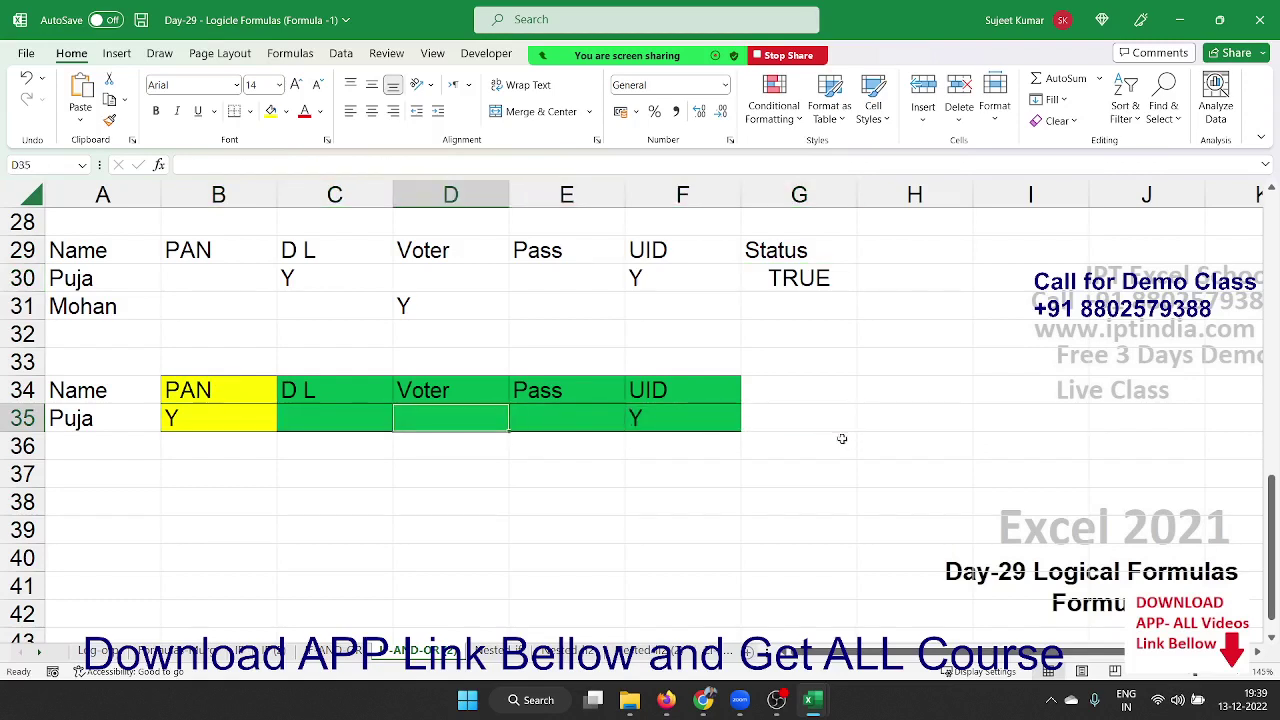
key(Left)
key(Left)
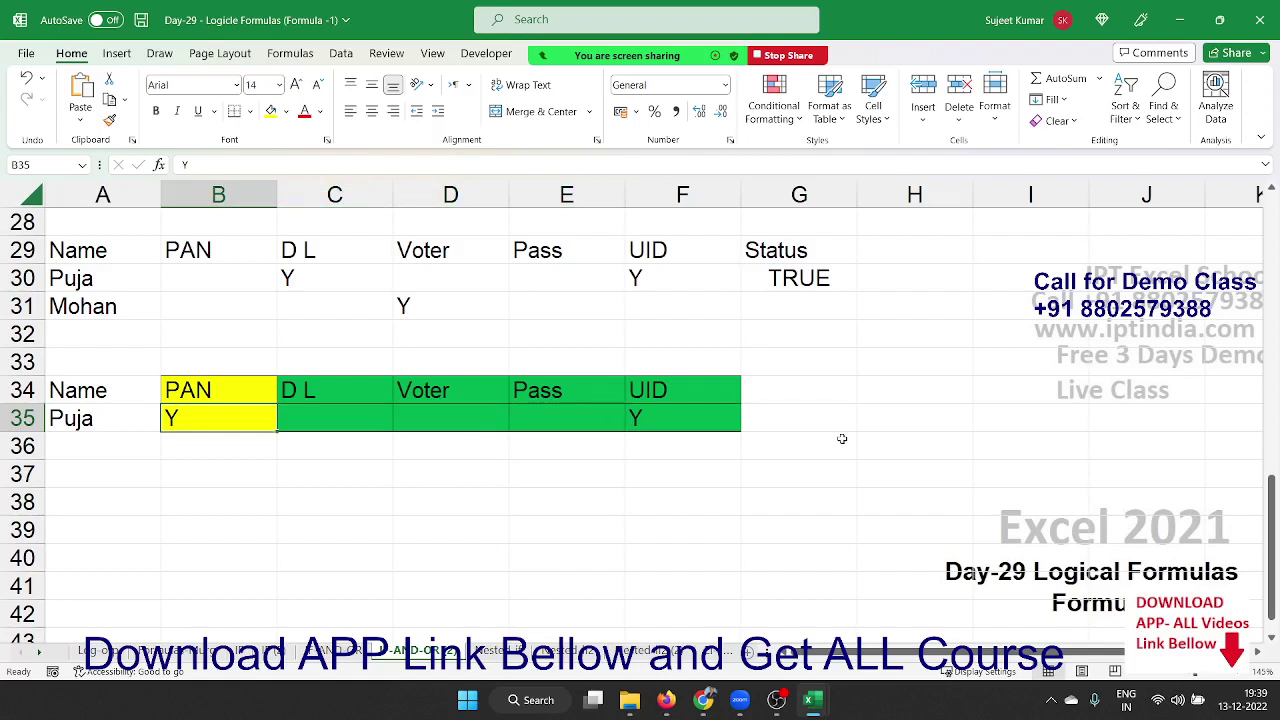
key(Right)
key(shift+Right)
key(shift+Right)
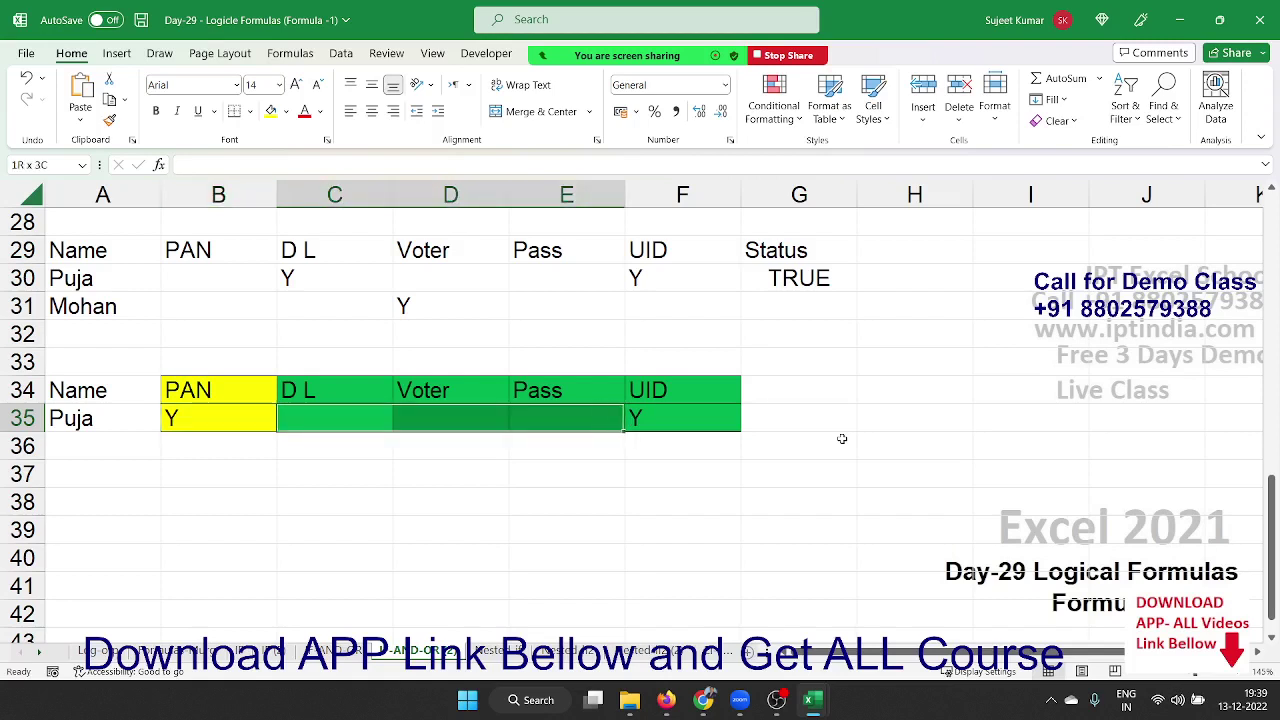
key(shift+Right)
key(Left)
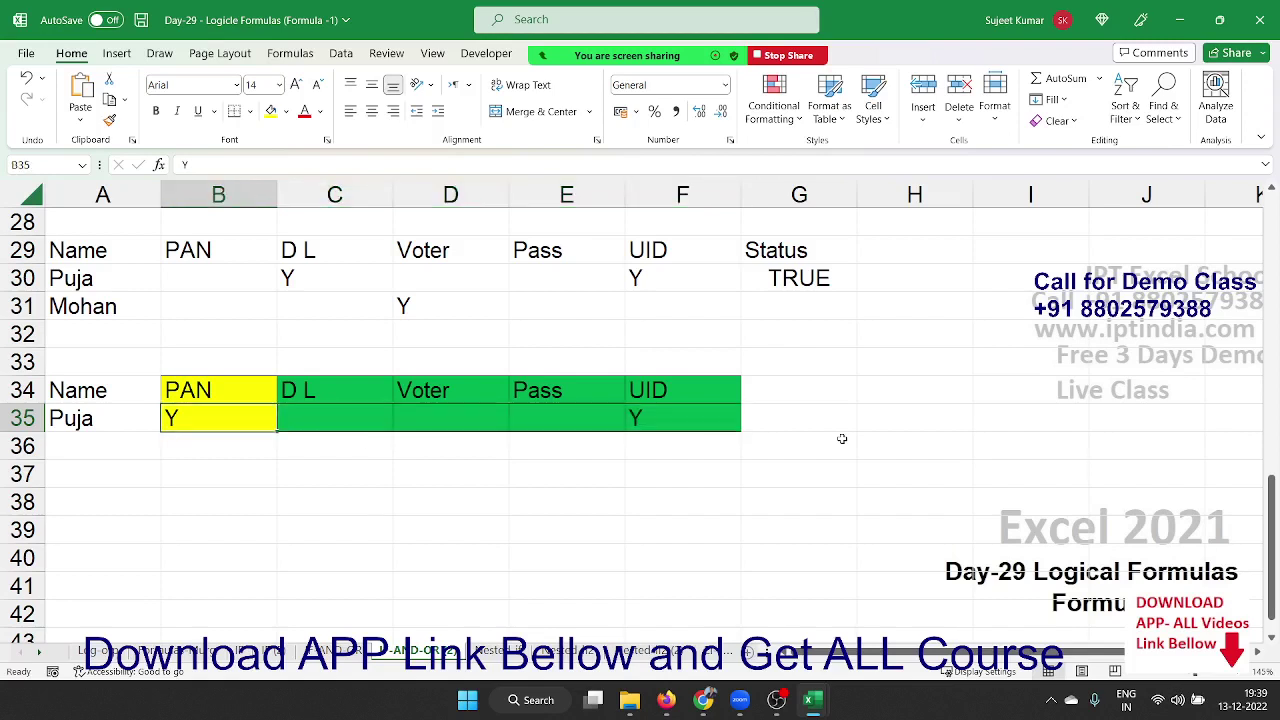
key(Right)
key(shift+Right)
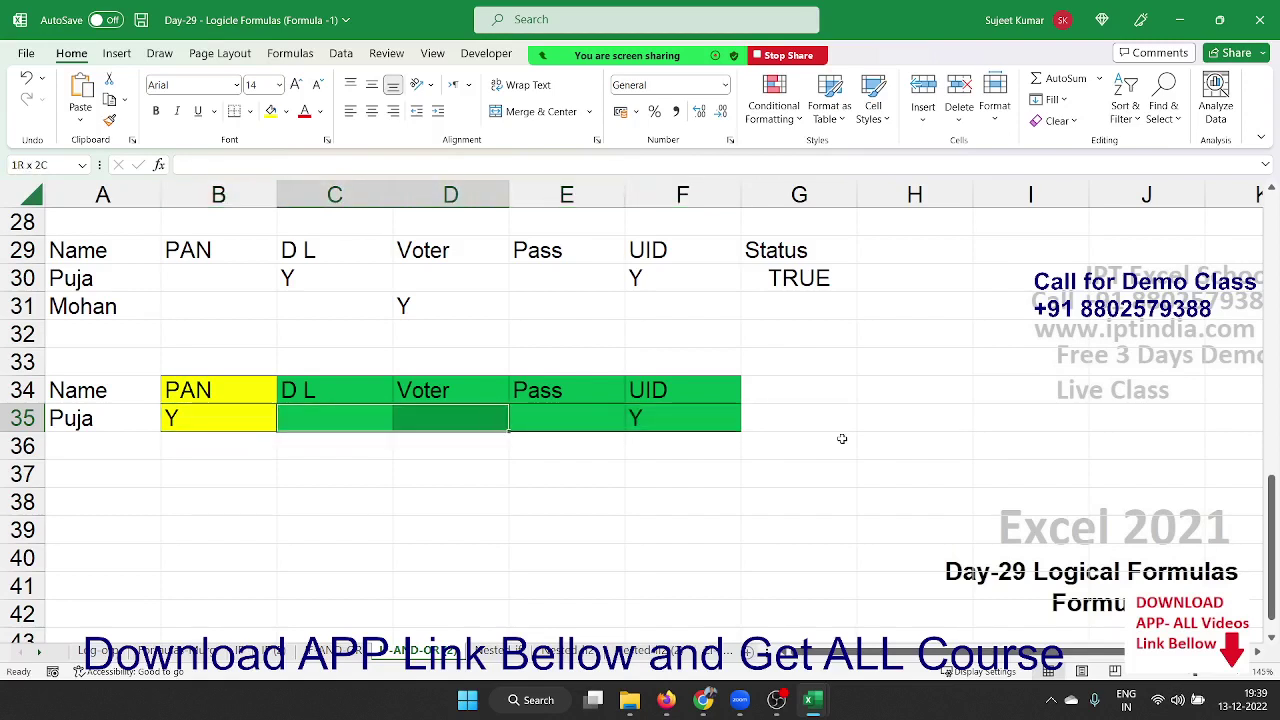
key(shift+Right)
key(shift+Right)
key(Right)
key(Right)
key(Right)
key(Right)
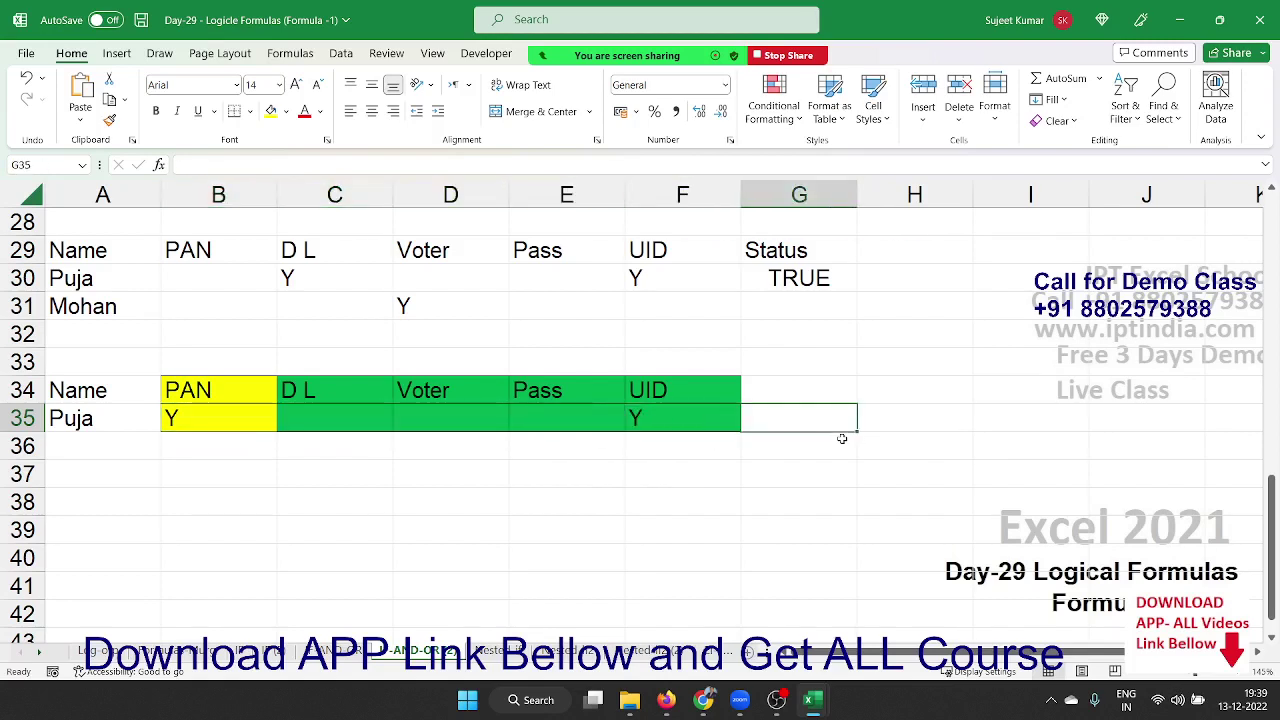
Step: Start an AND formula in G35 with B35="y" and an opening OR group
text(=and)
key(Tab)
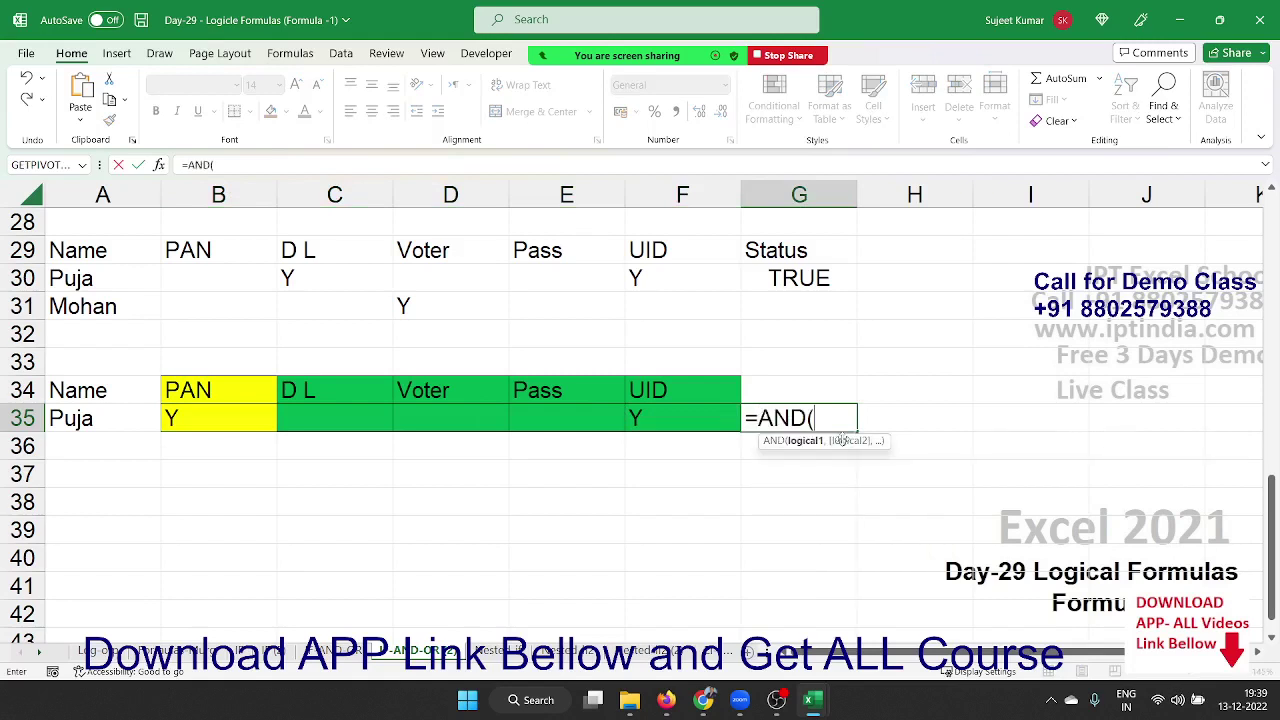
key(Left)
key(Left)
key(Left)
key(Left)
key(Left)
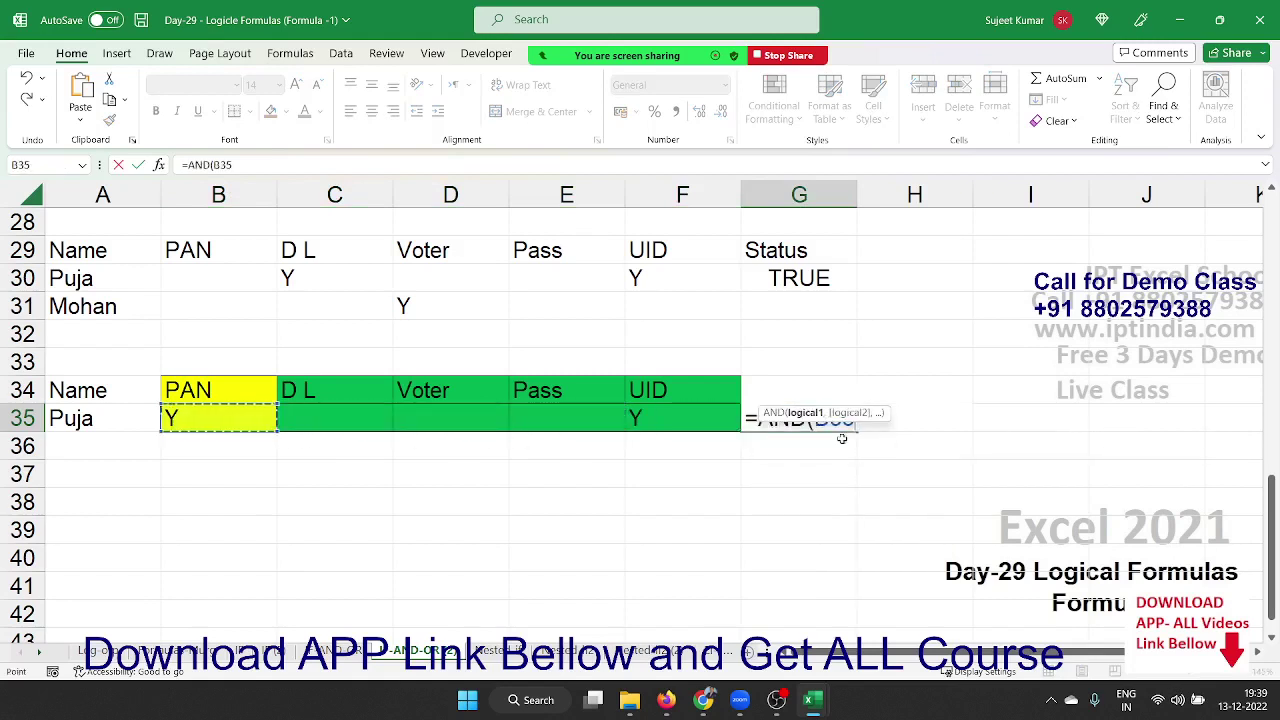
text(="y)
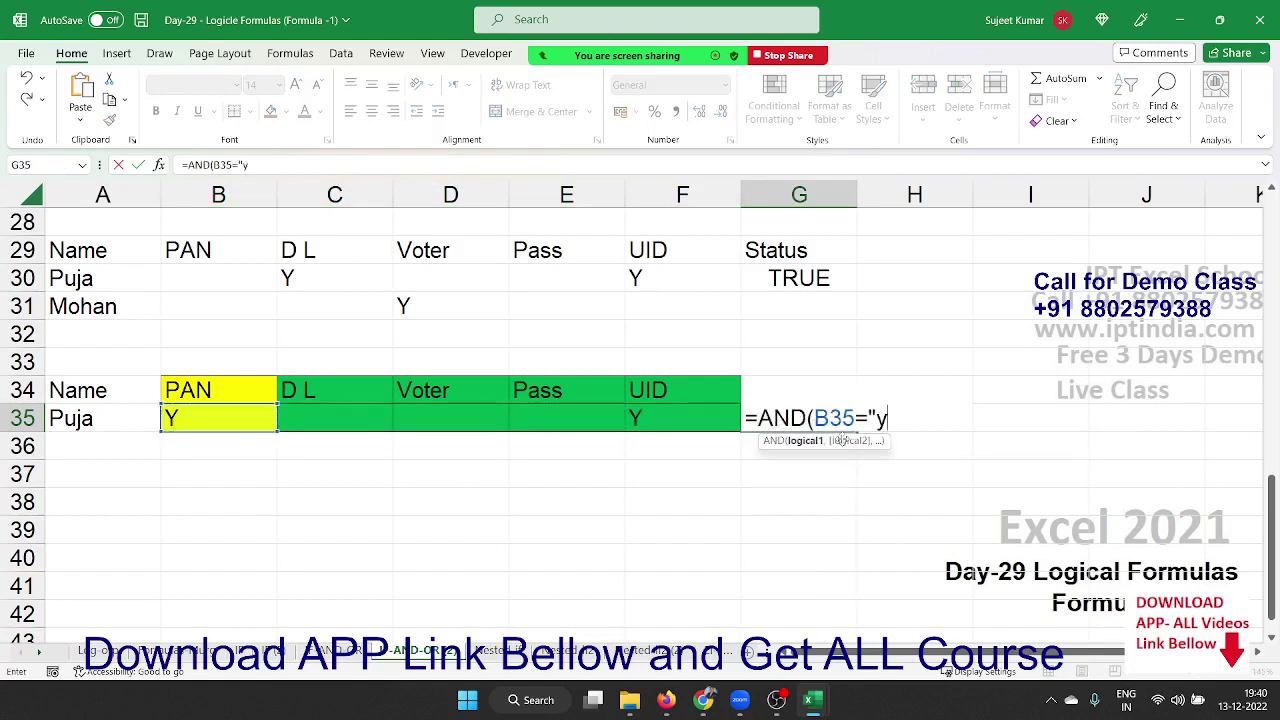
text(",)
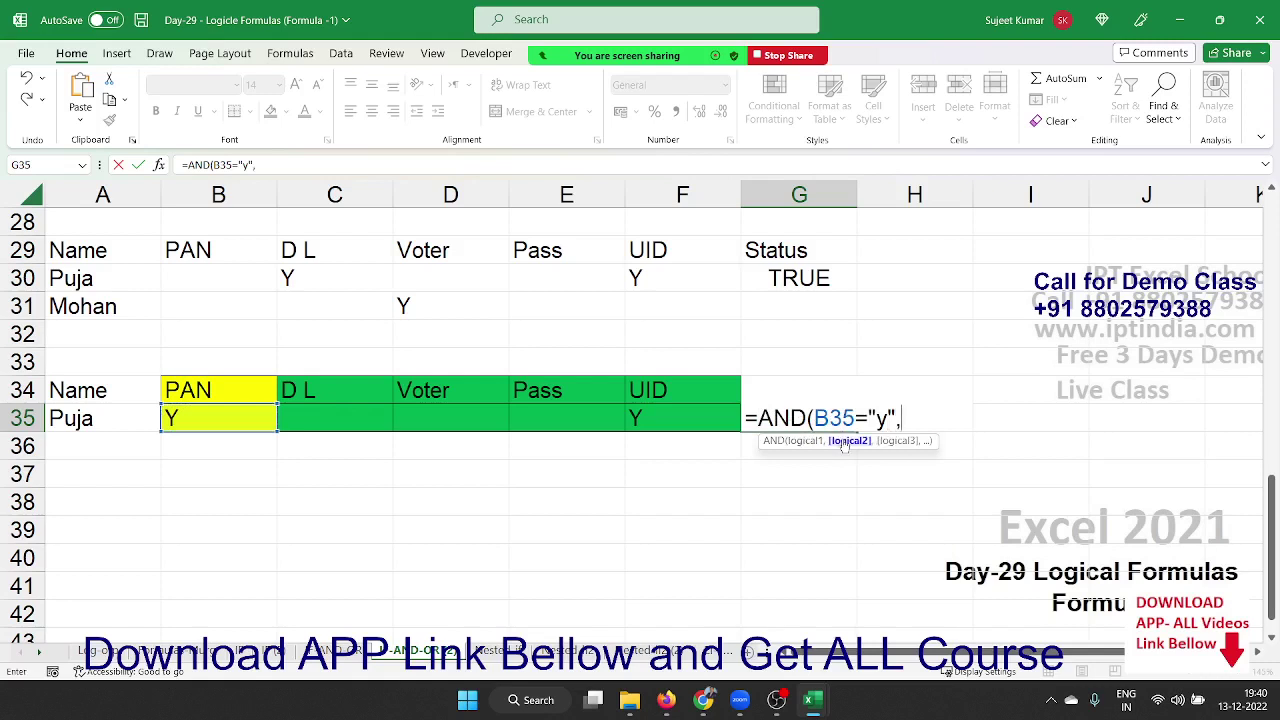
text(or()
Step: Add C35 through F35 ="y" conditions to the OR, enter it, and recheck G35
key(Left)
key(Left)
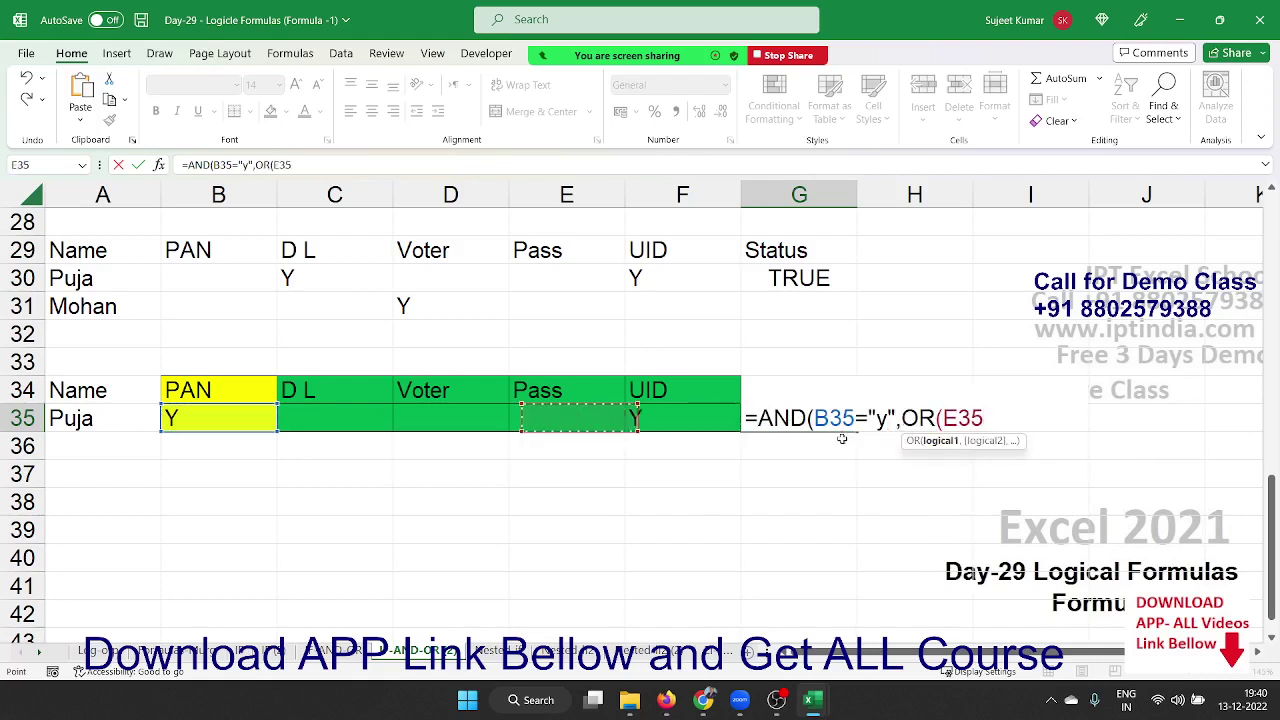
key(Left)
key(Left)
text(="y)
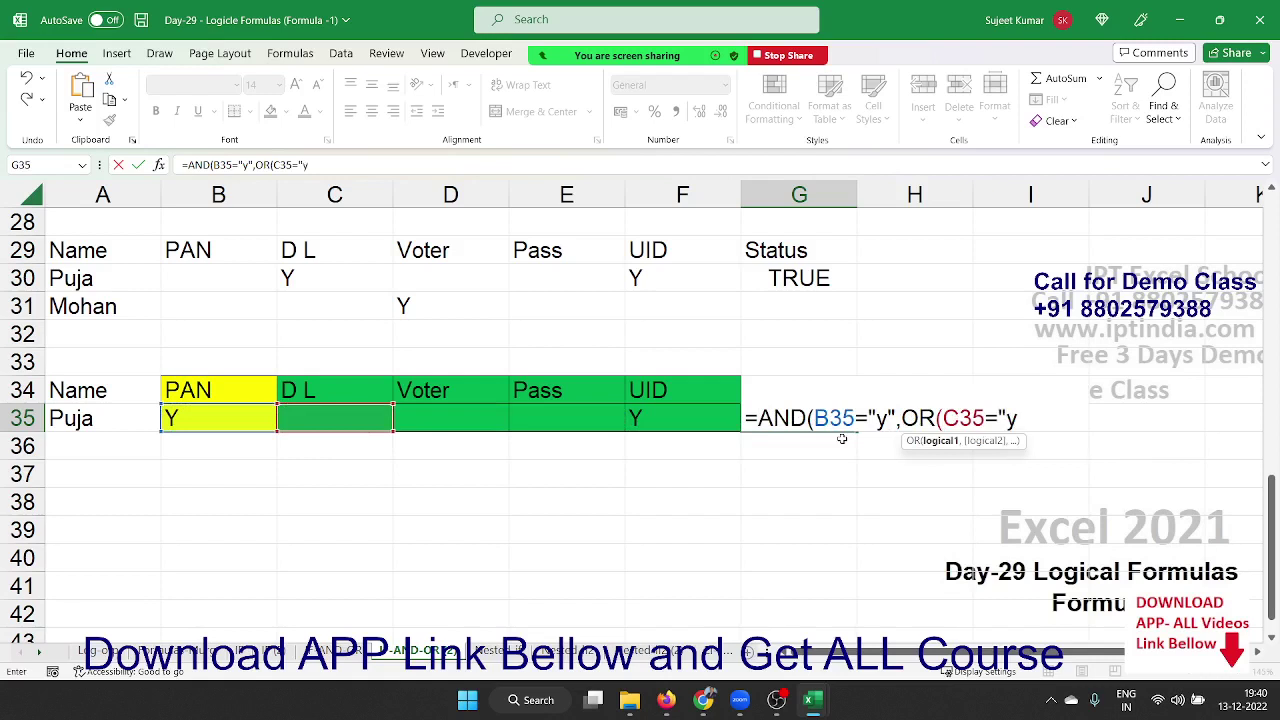
text(",)
key(Left)
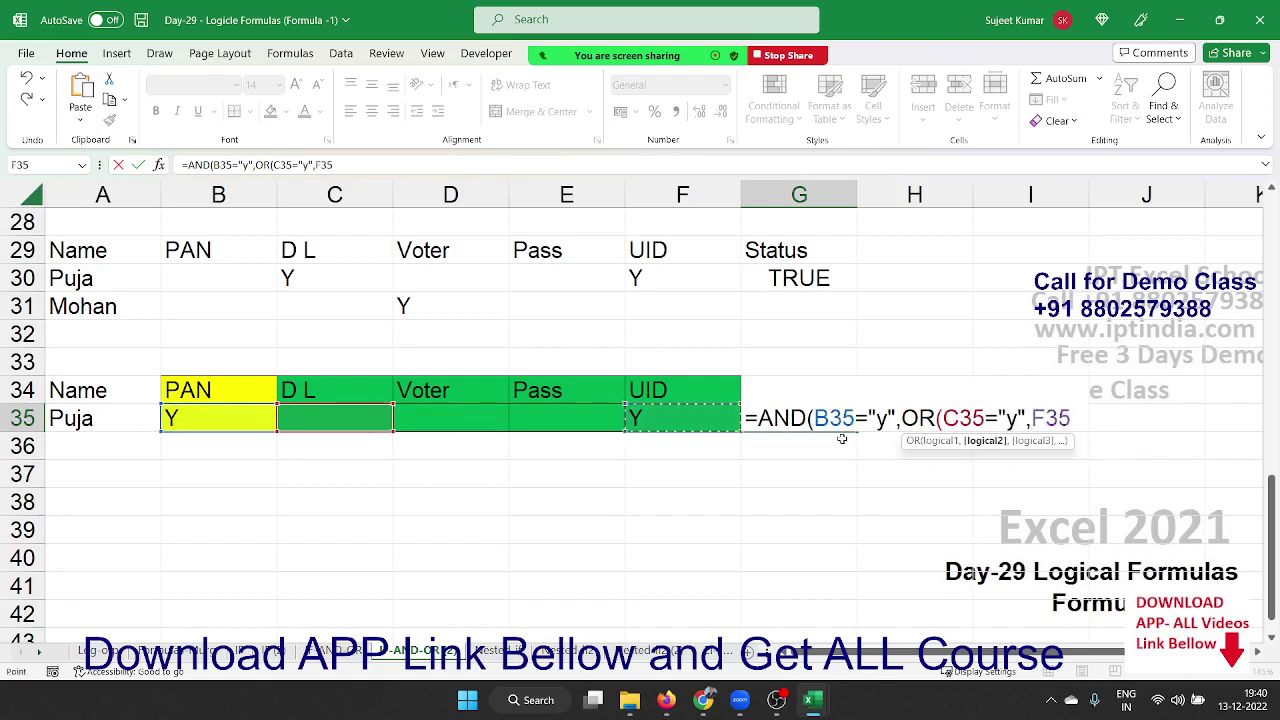
key(Left)
key(Left)
text(=")
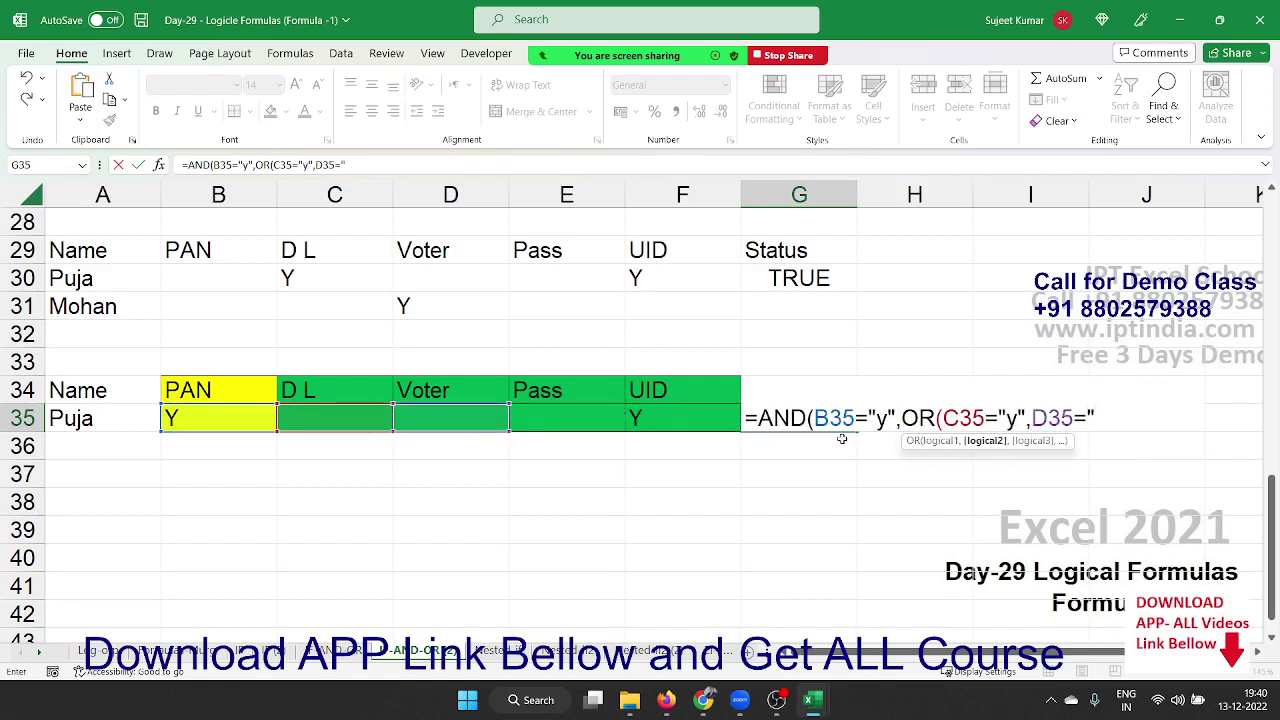
text(y",)
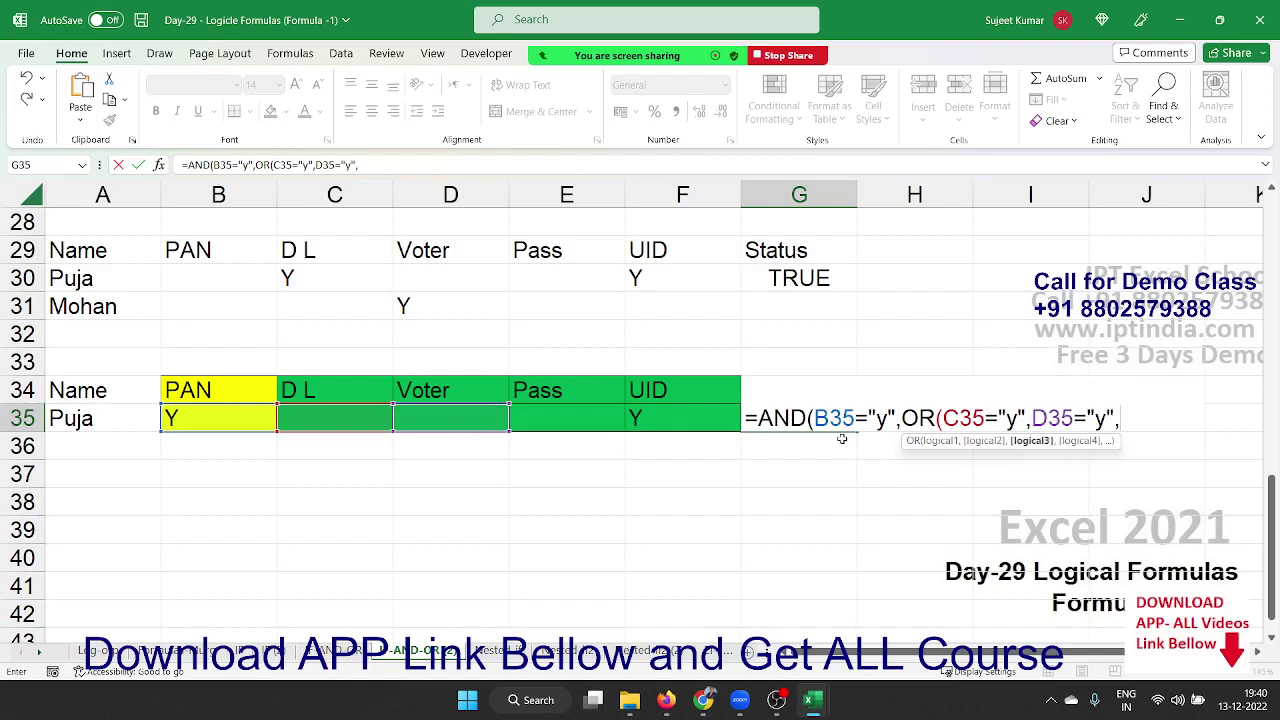
key(Left)
key(Left)
text(=")
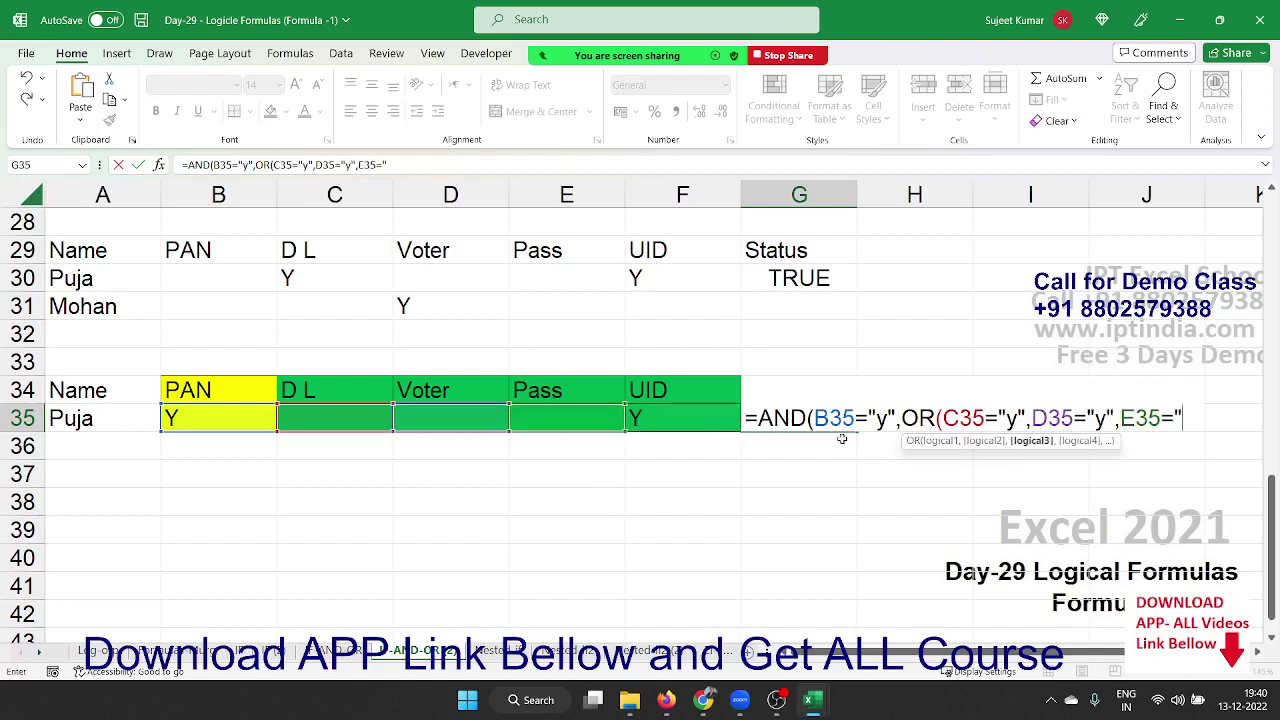
text(y",)
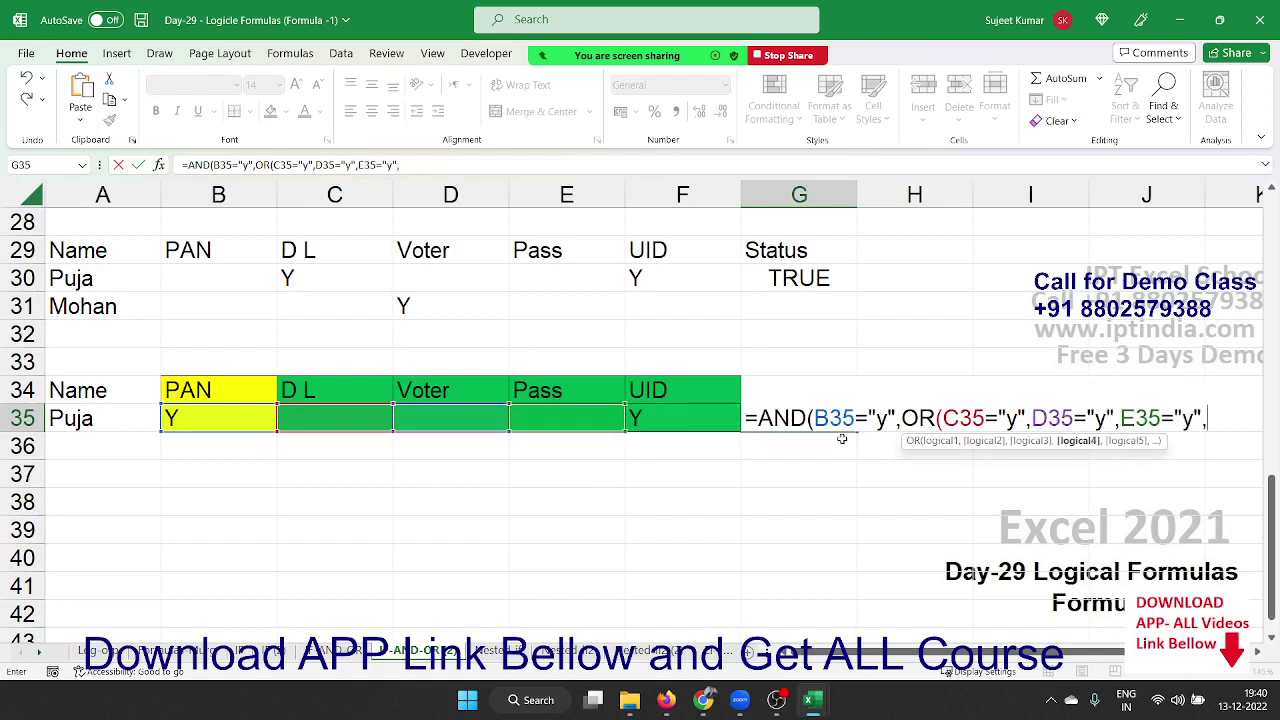
key(Left)
key(Left)
key(Right)
text(=")
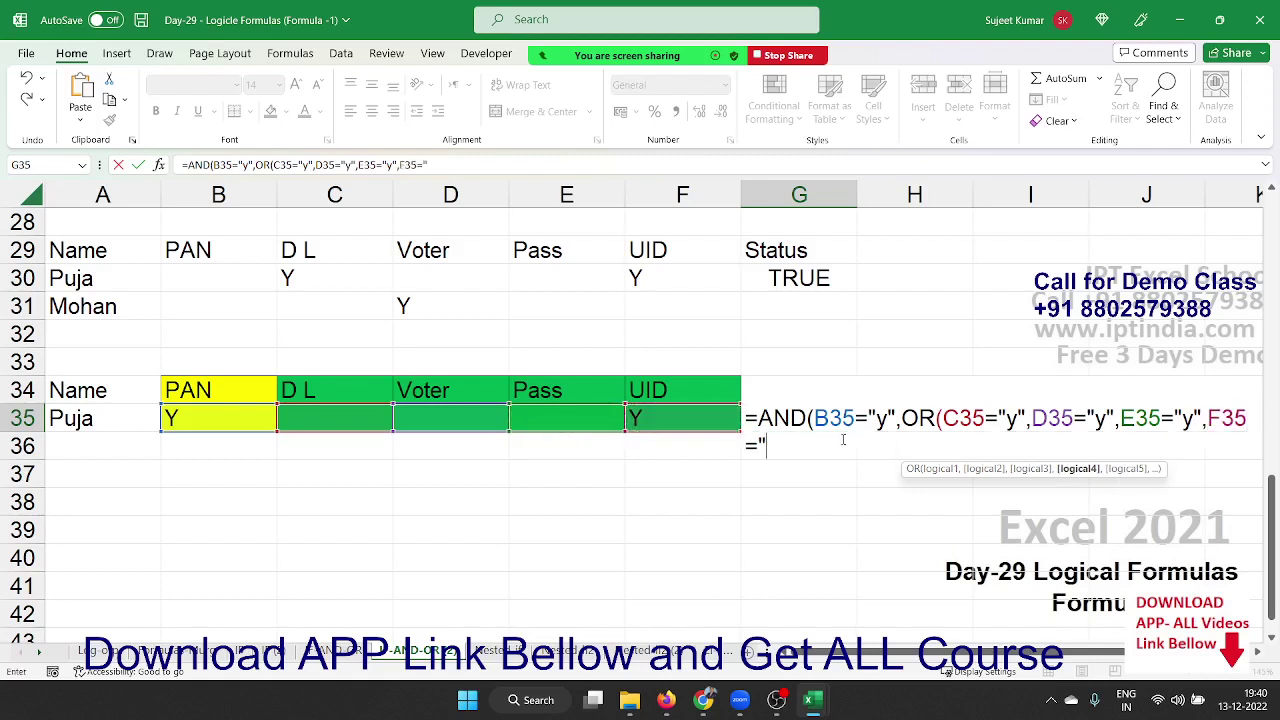
text(y"))
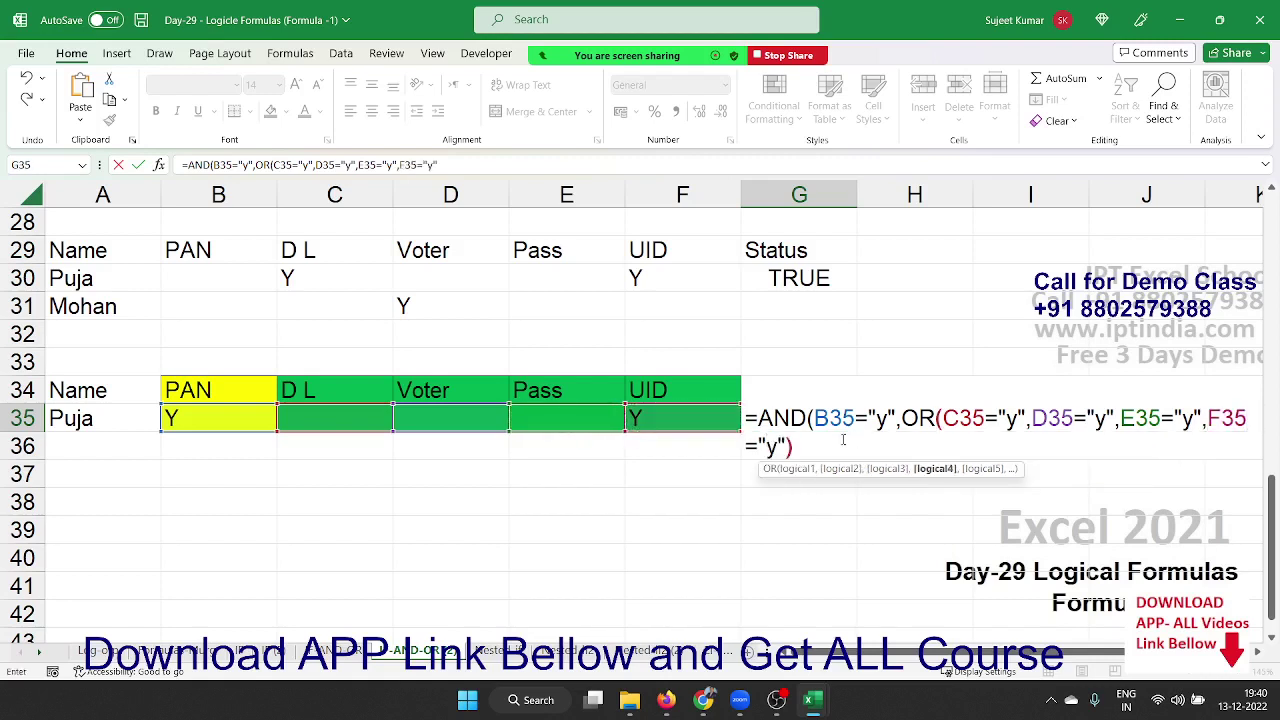
key(Return)
key(Return)
key(Up)
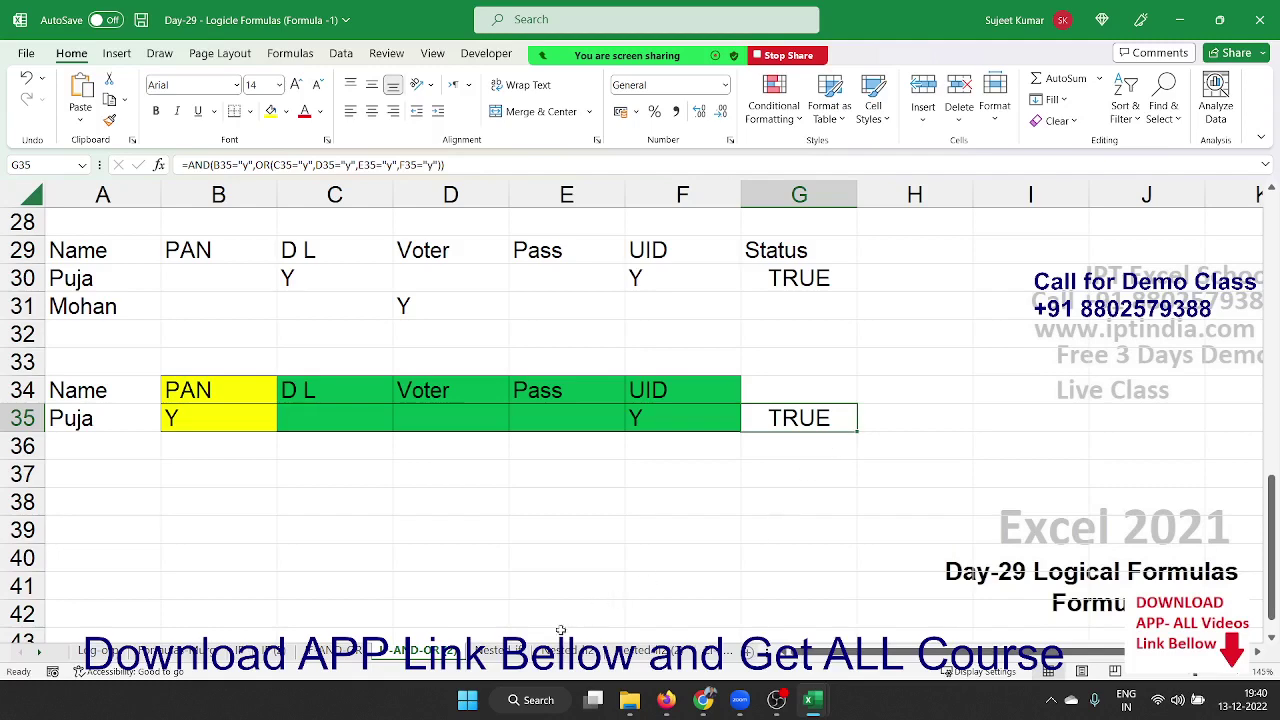
Step: Switch to the sales sheet and clear the incentive values in B2:B22
click(497, 651)
click(318, 323)
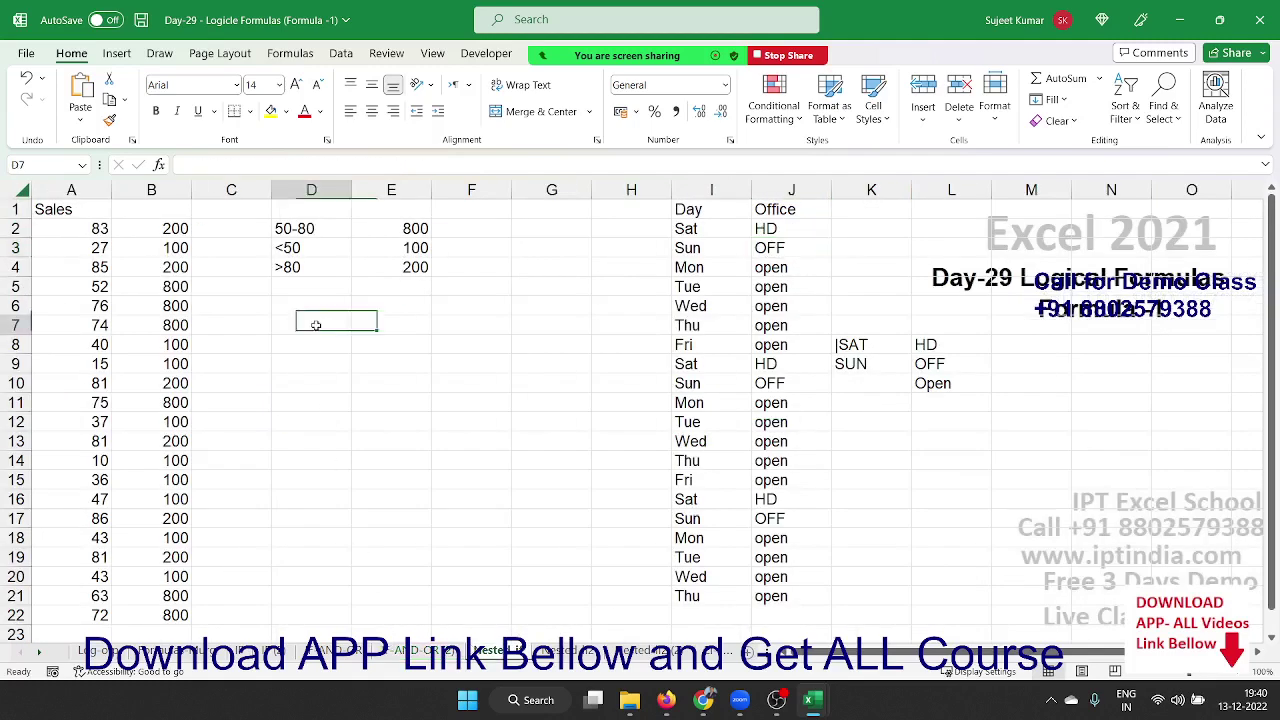
click(168, 214)
click(162, 228)
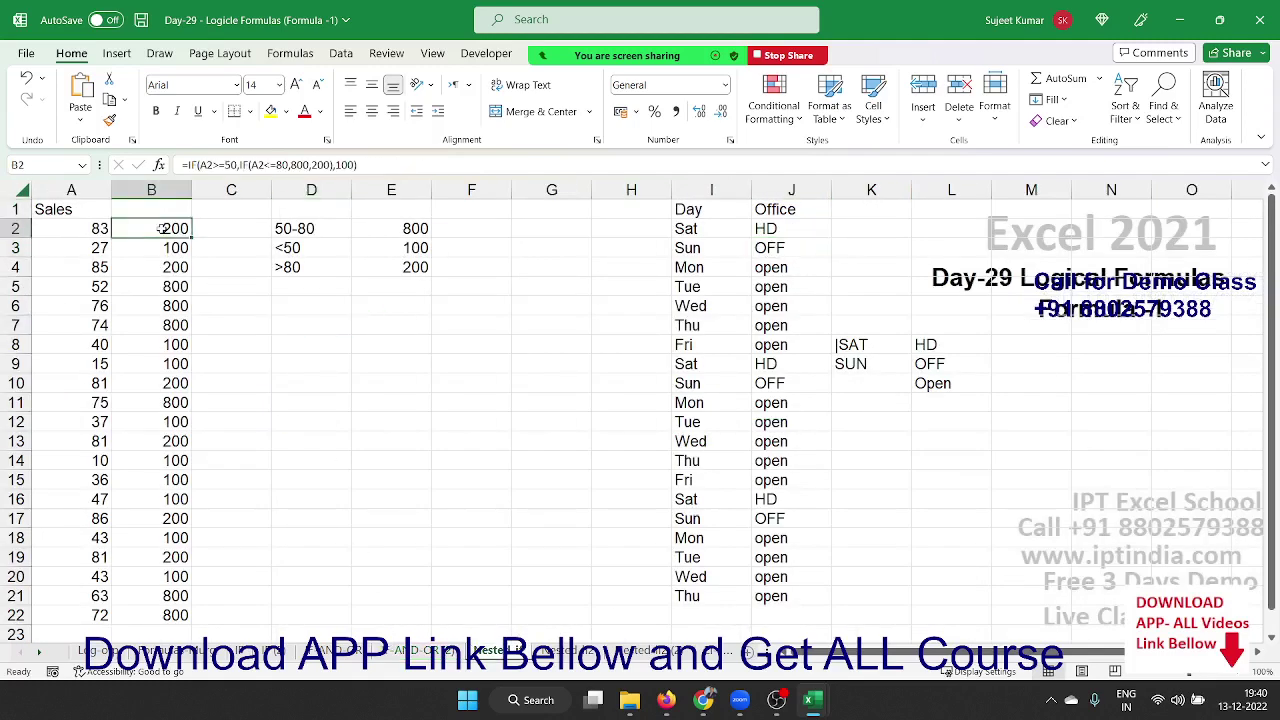
key(ctrl+shift+Down)
key(Delete)
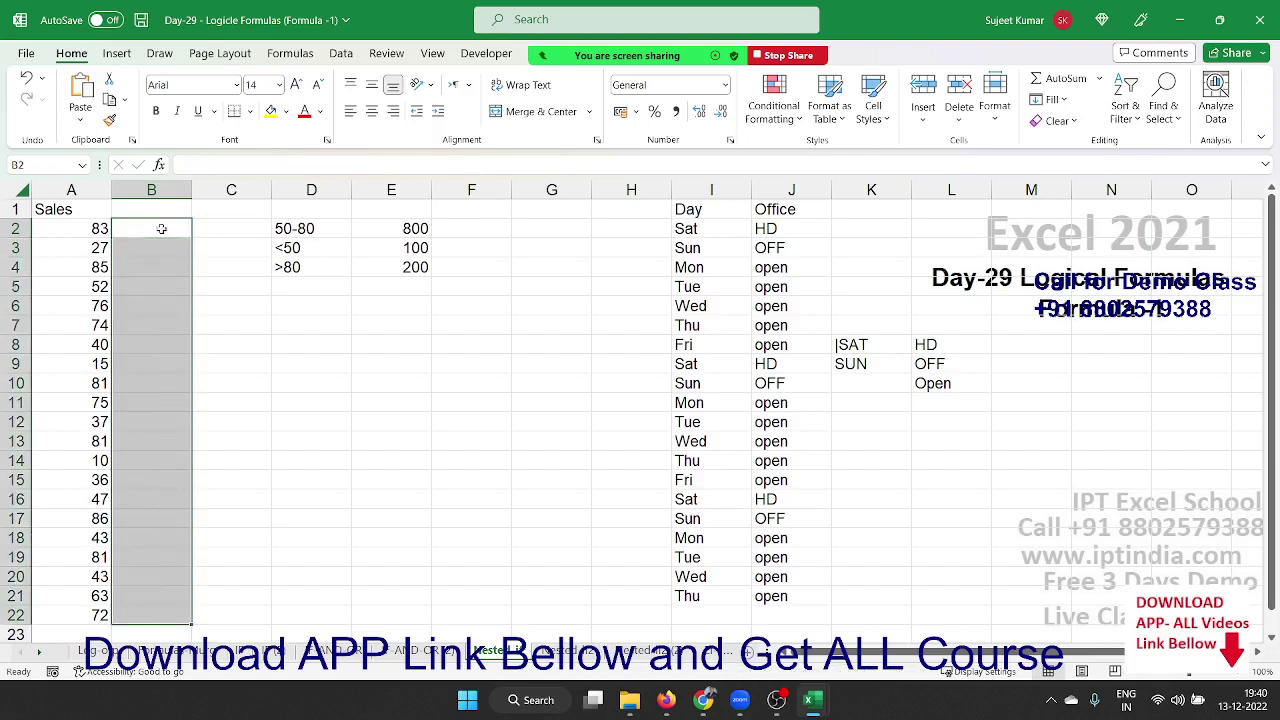
Step: Review the sales range labels and incentives in the D2:E4 table
key(Right)
key(Right)
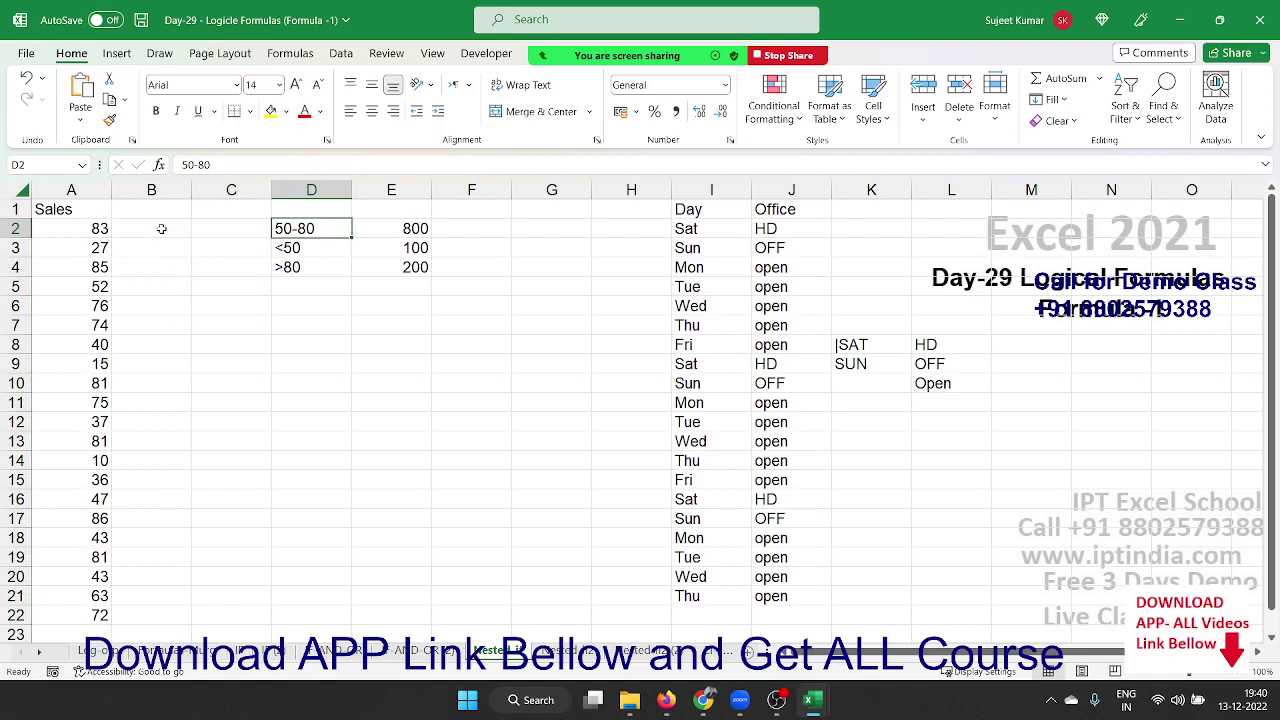
key(Down)
key(Up)
key(Right)
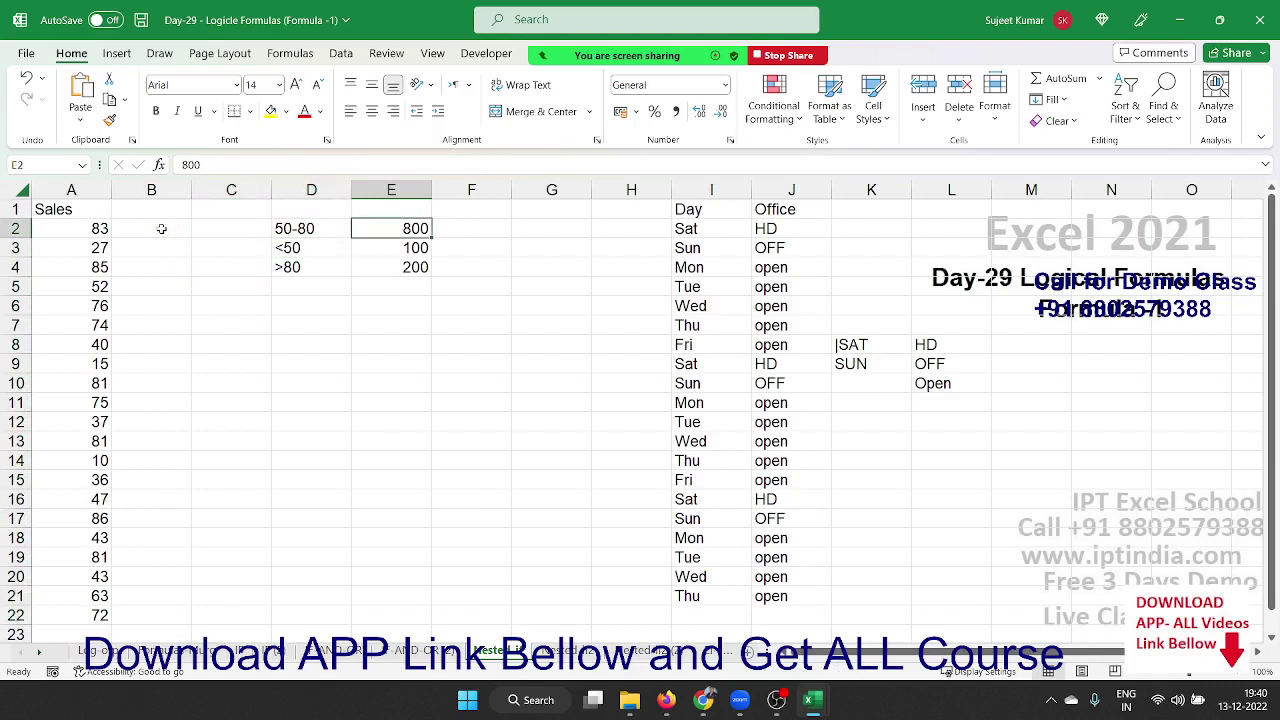
key(Down)
key(Left)
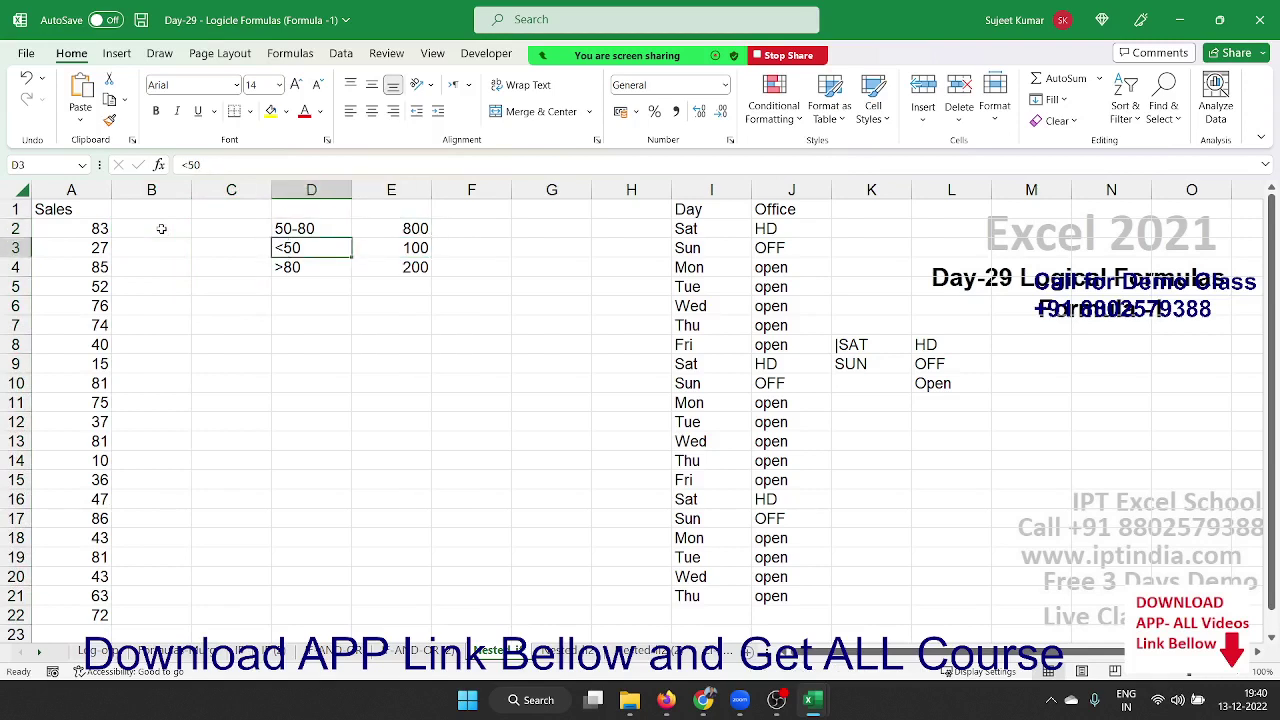
key(Right)
key(Left)
key(Right)
key(Down)
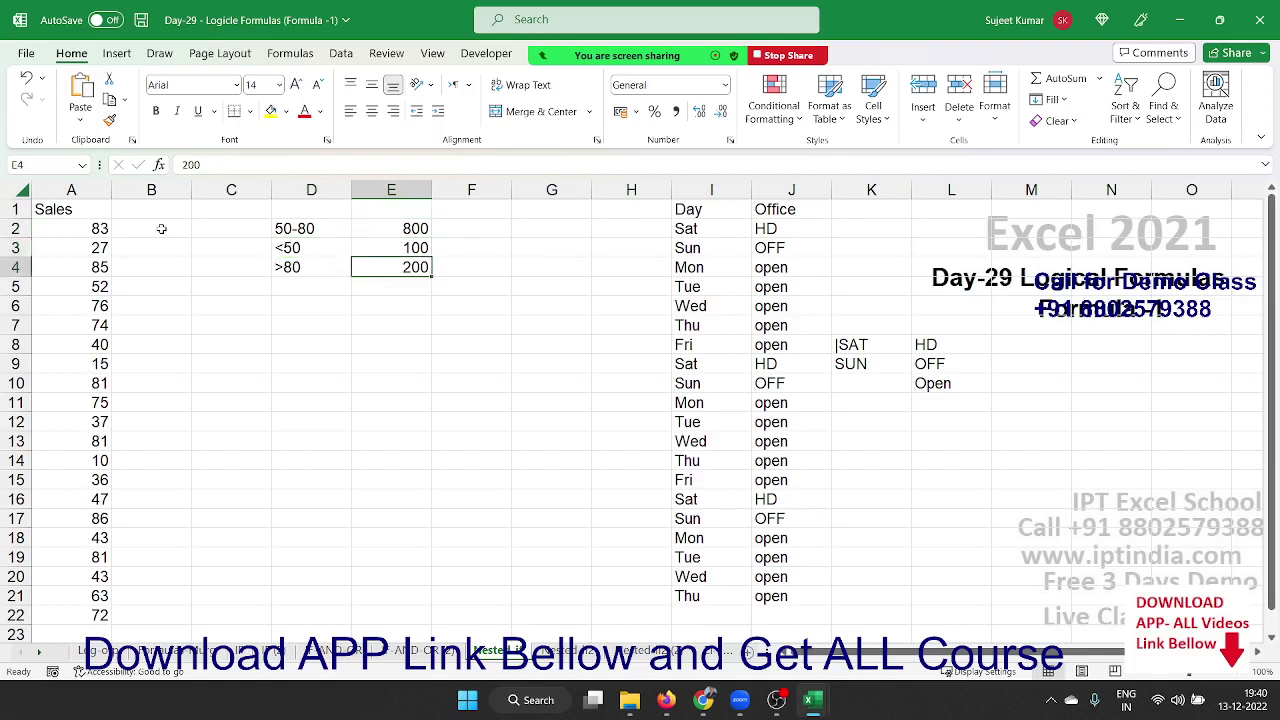
key(Left)
key(Right)
click(330, 651)
key(ctrl+Left)
key(ctrl+Left)
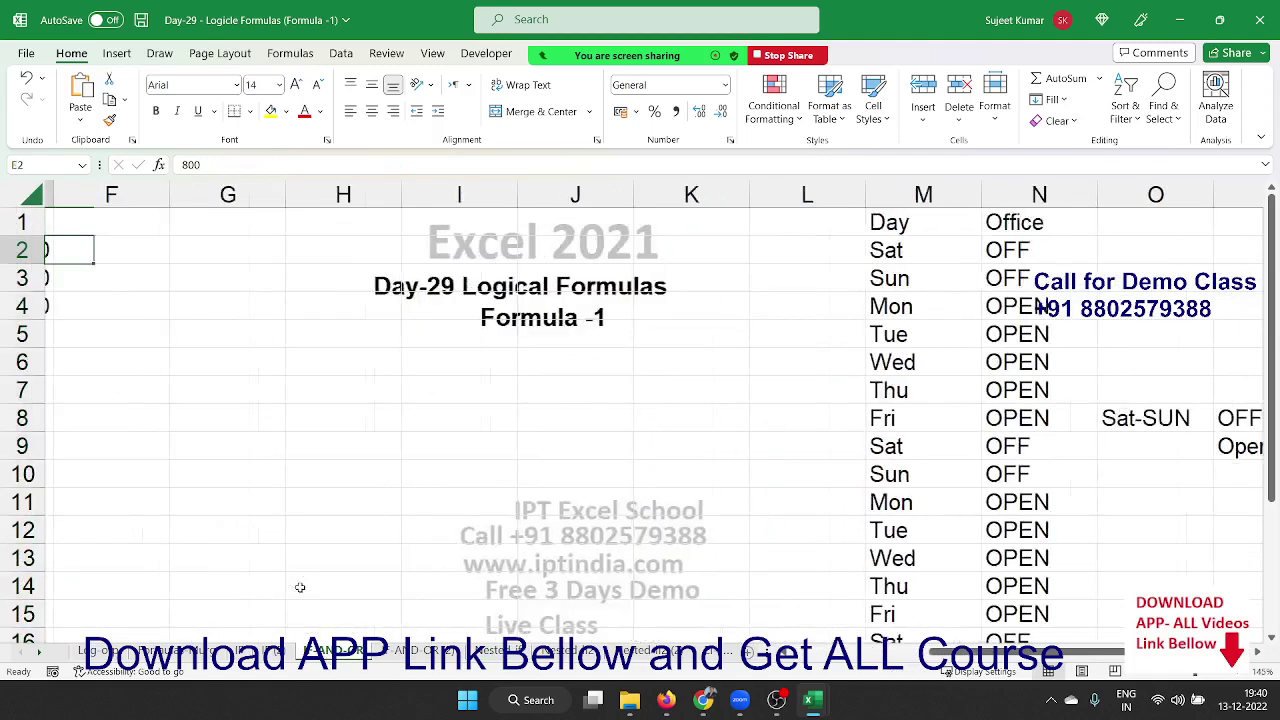
key(ctrl+Left)
key(ctrl+Left)
key(Left)
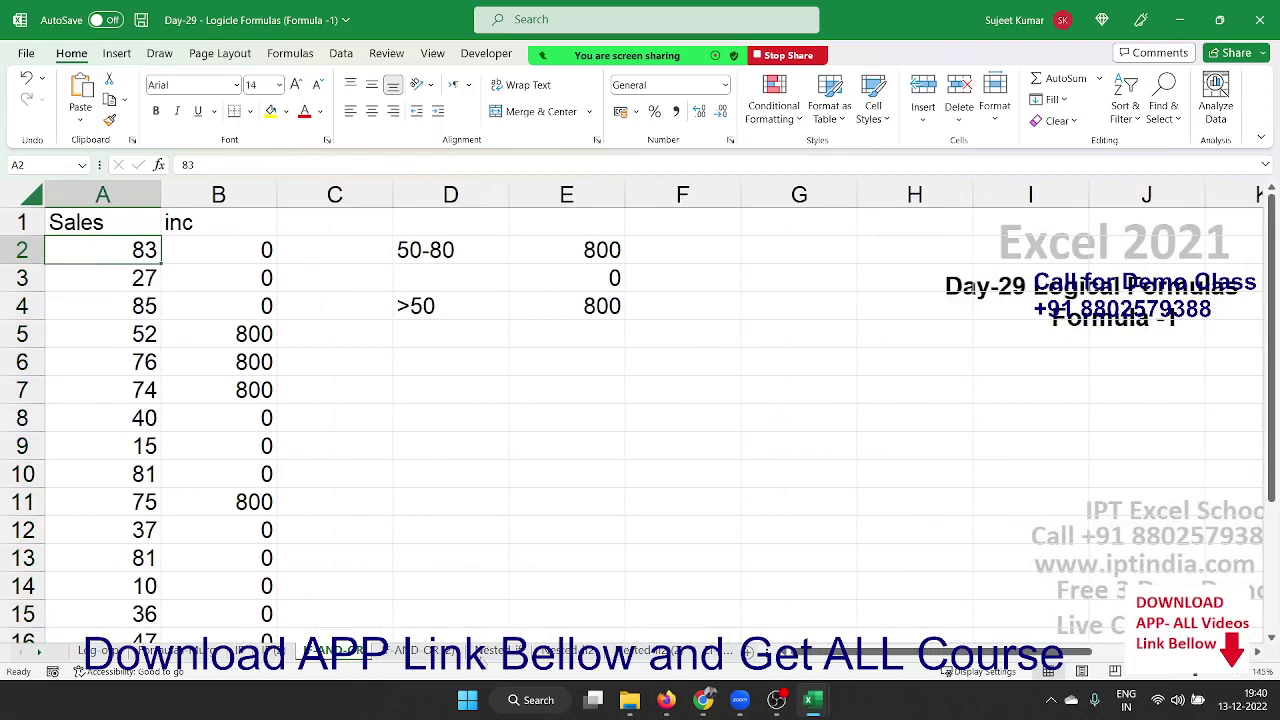
drag(478, 251, 543, 245)
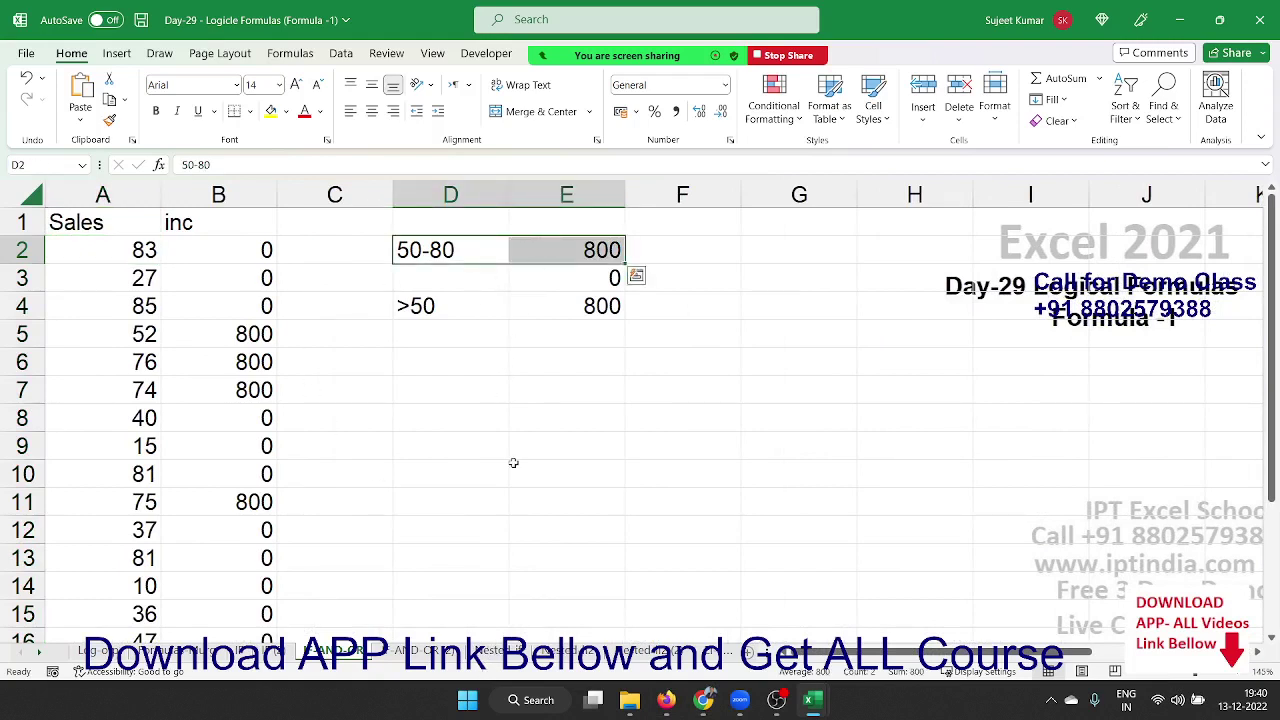
click(512, 648)
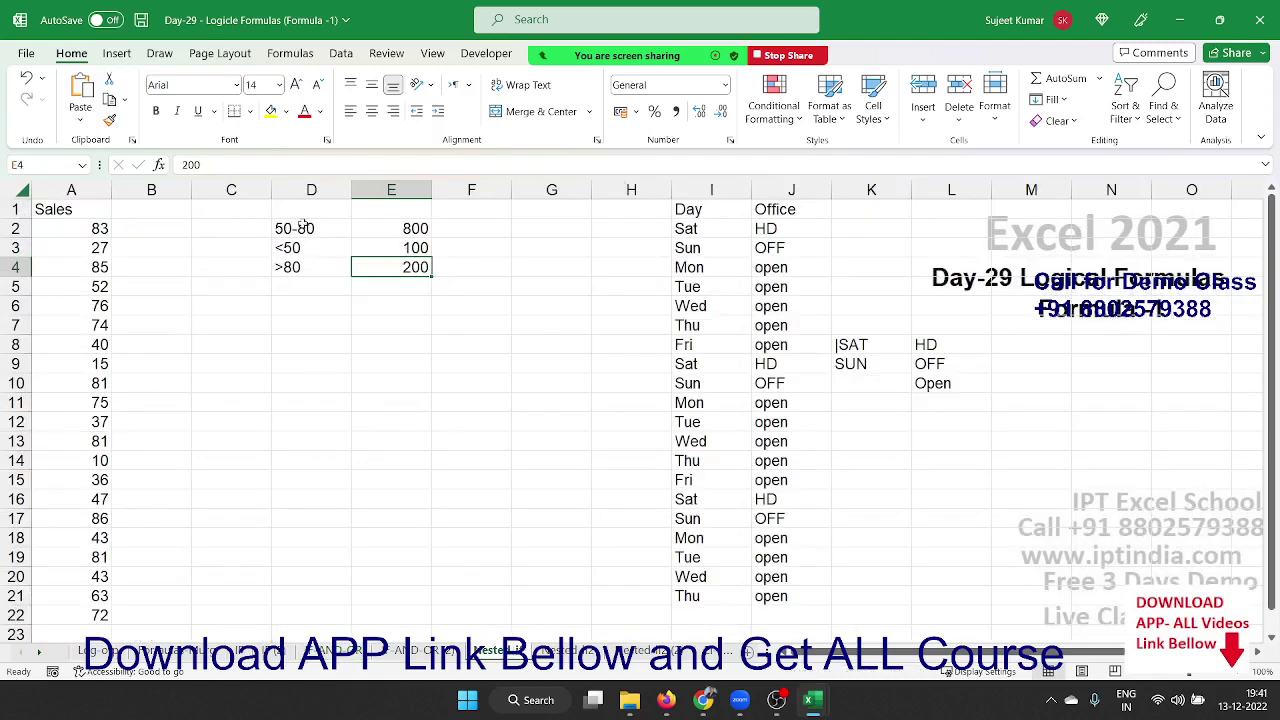
click(157, 230)
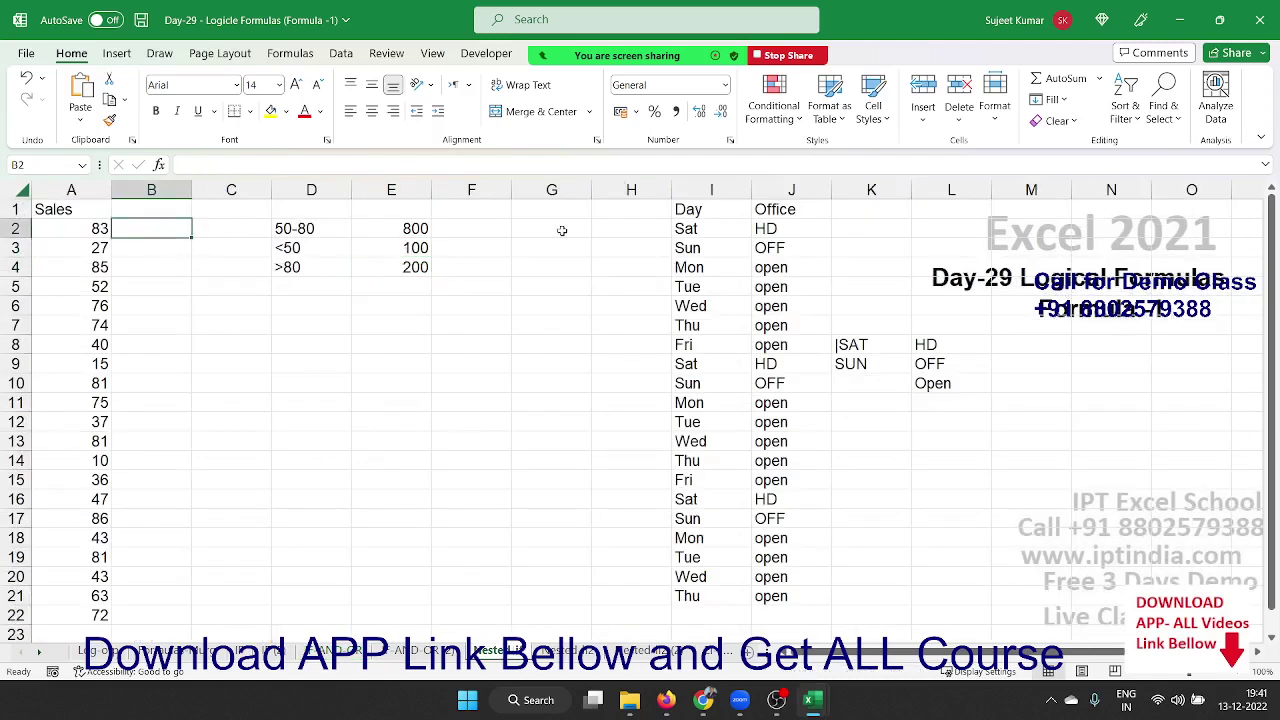
Step: Type =IF(A2>=50,IF(A2<=80,800,200),100) into B2
text(=if)
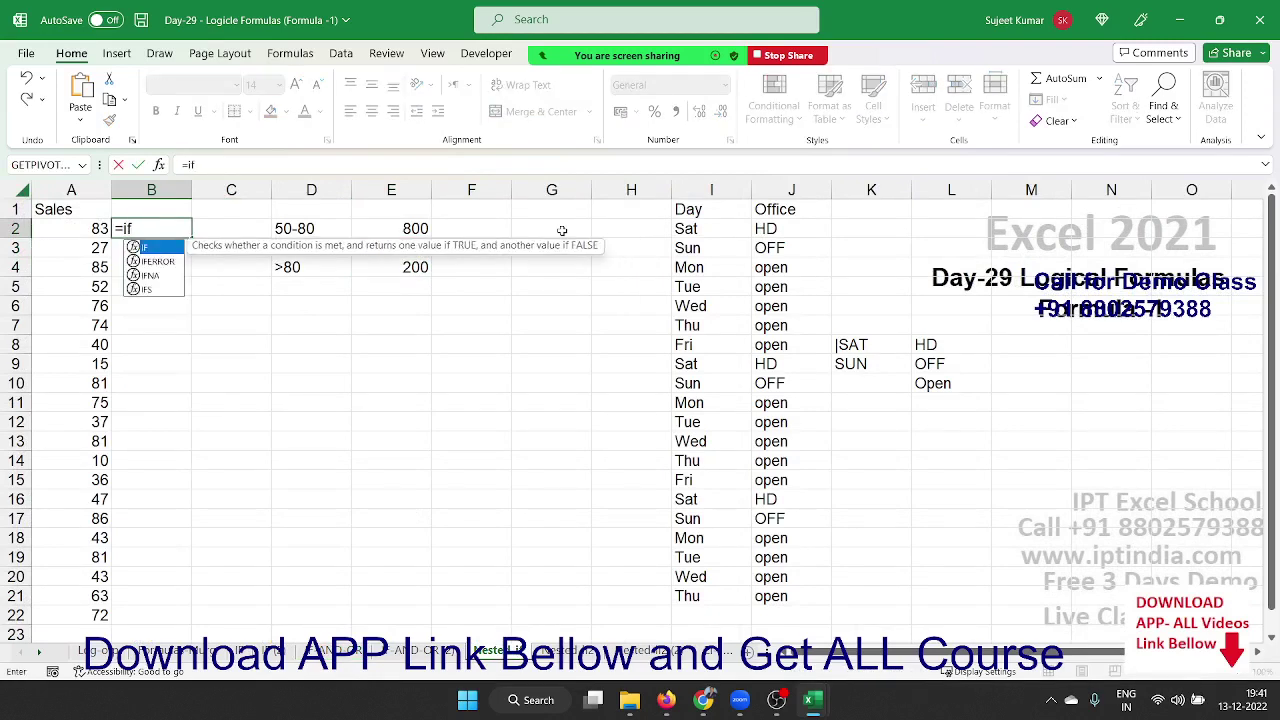
key(Tab)
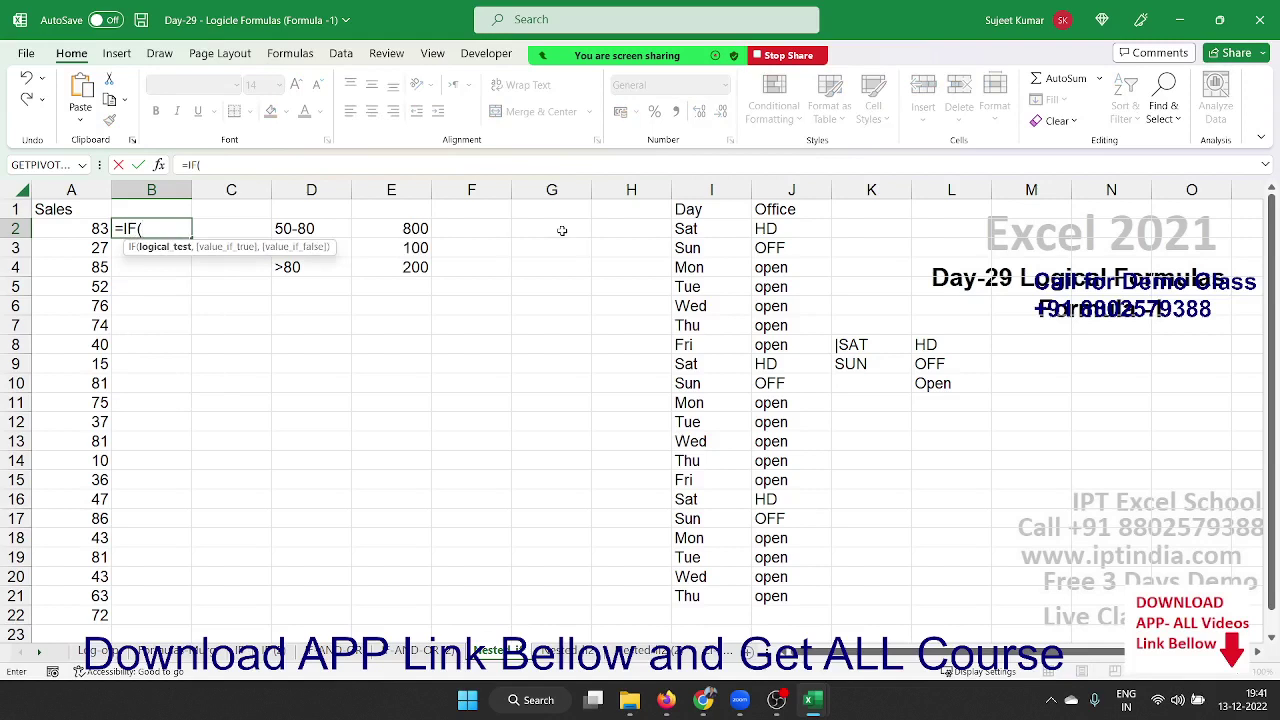
key(Left)
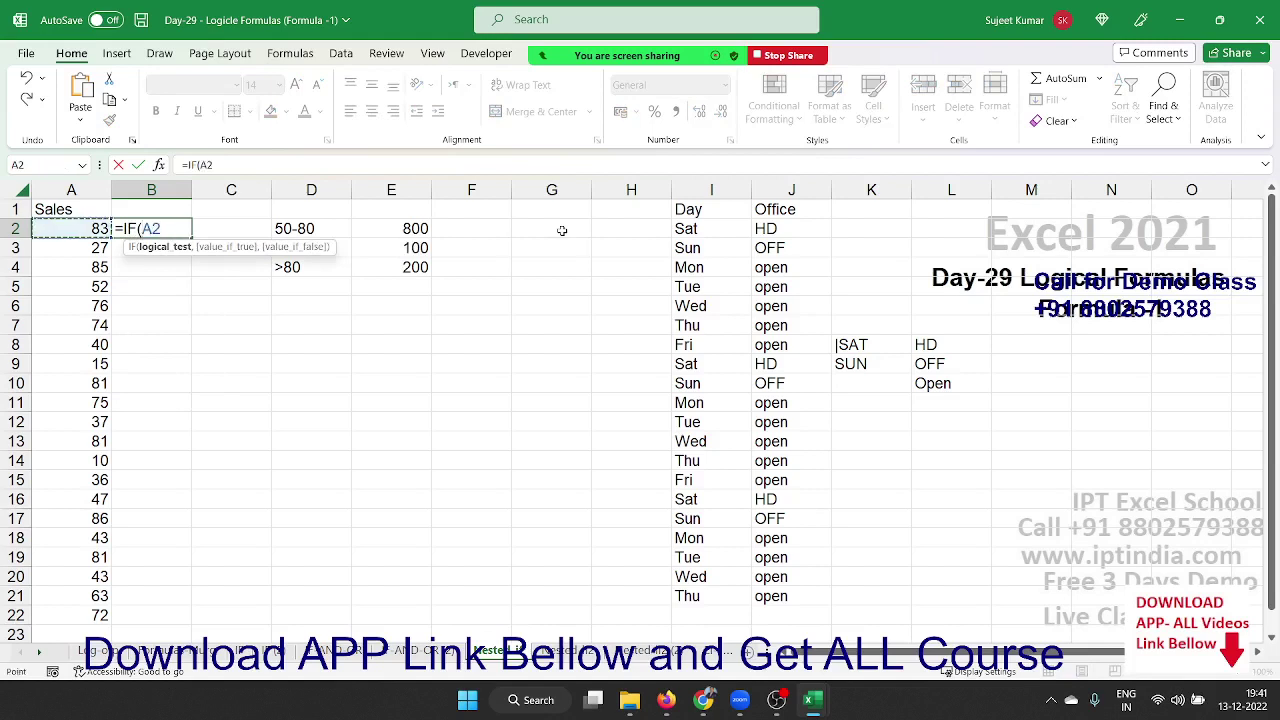
text(>=)
text(50,)
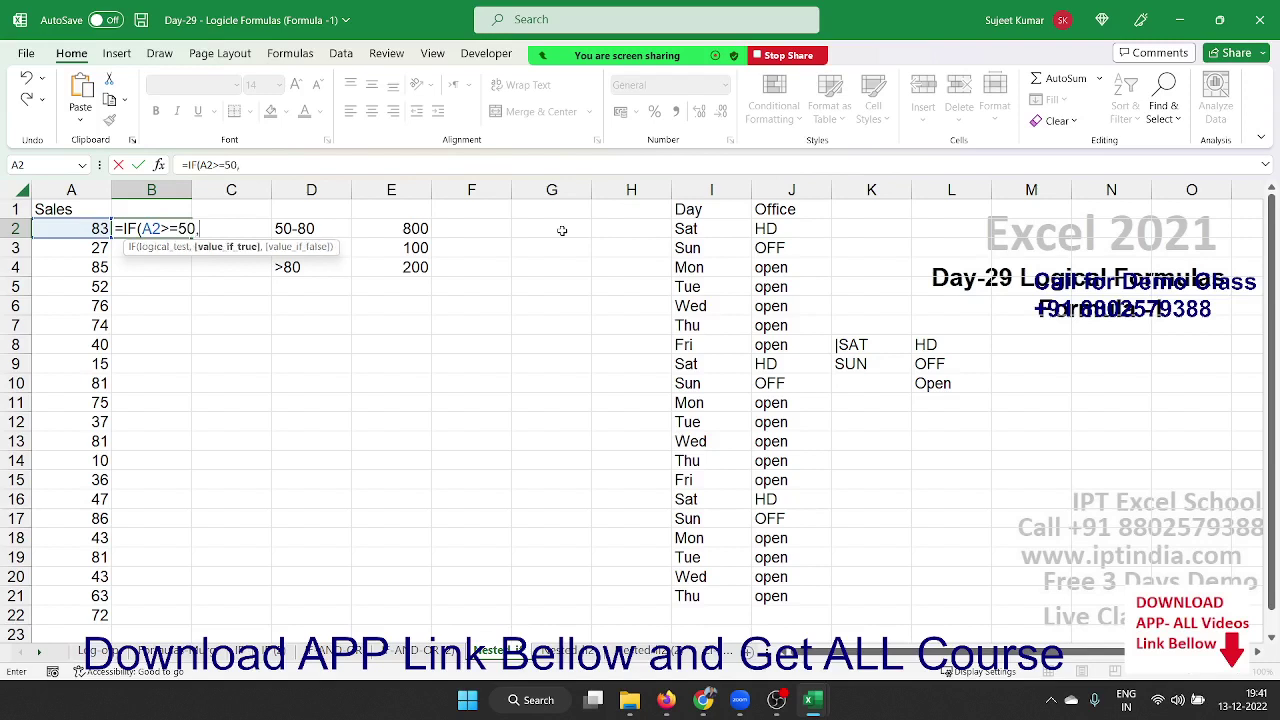
text(IF()
key(Left)
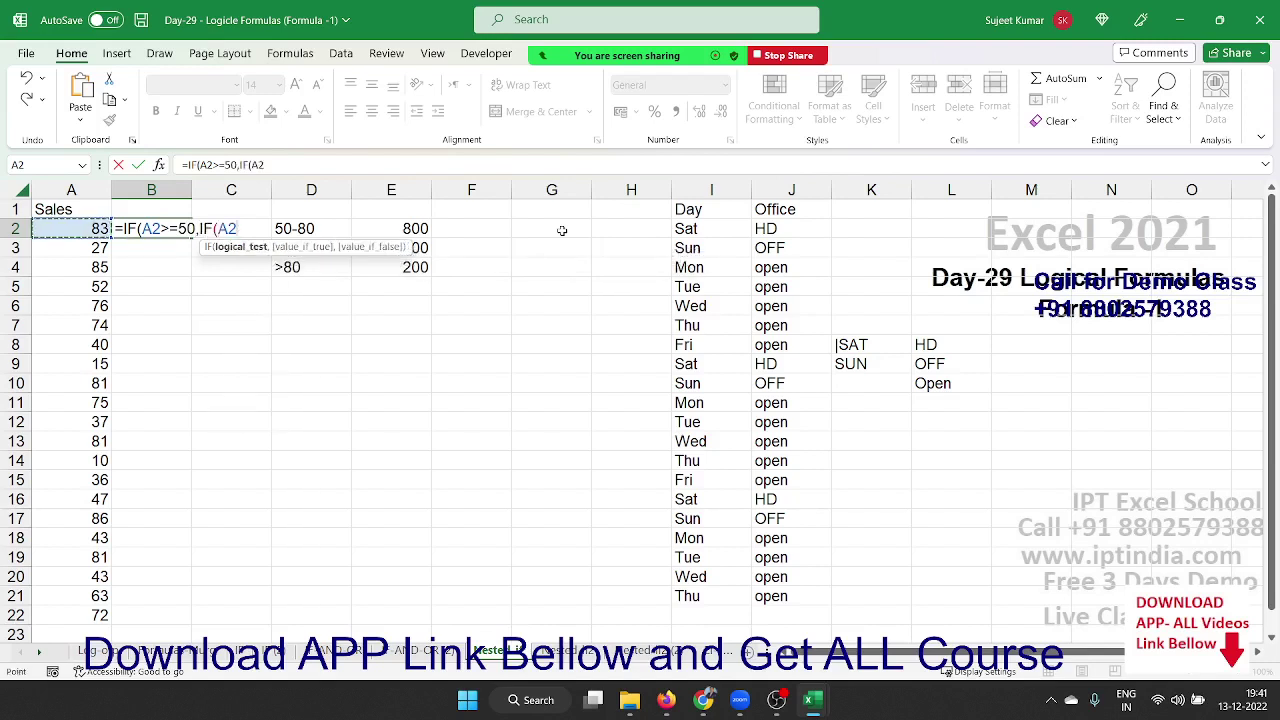
text(<=)
text(80,)
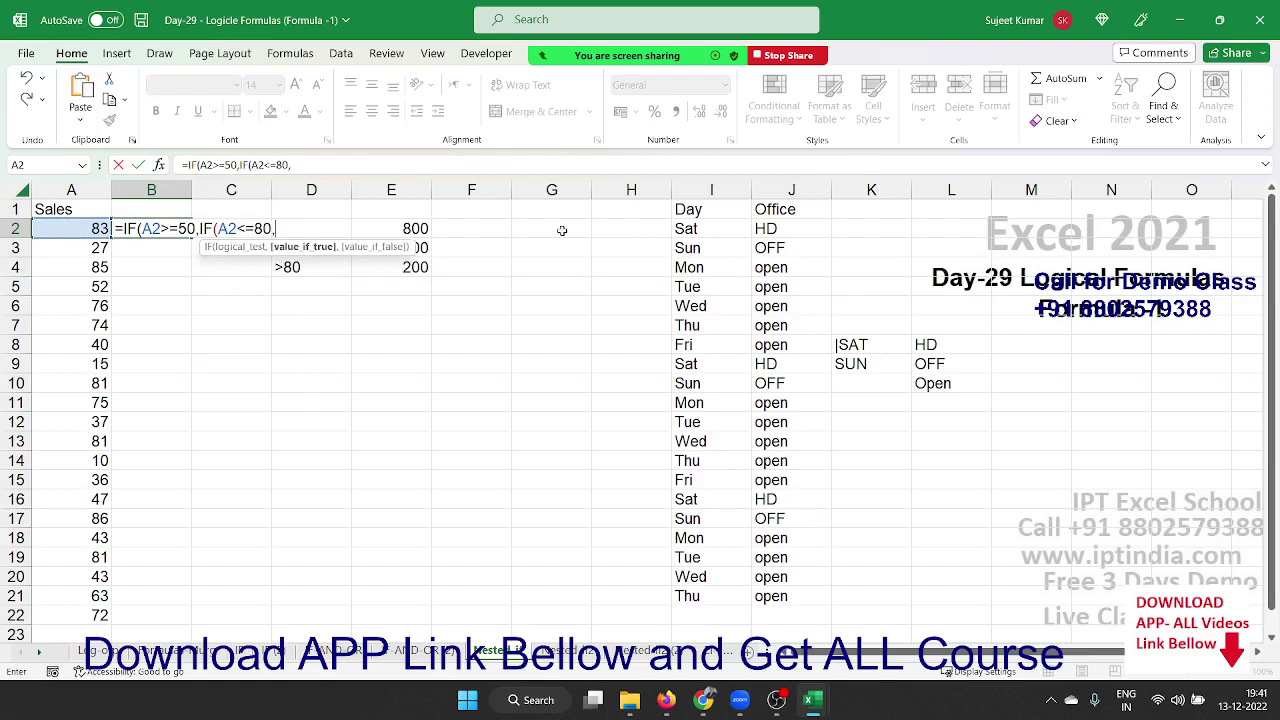
text(800)
text(,2)
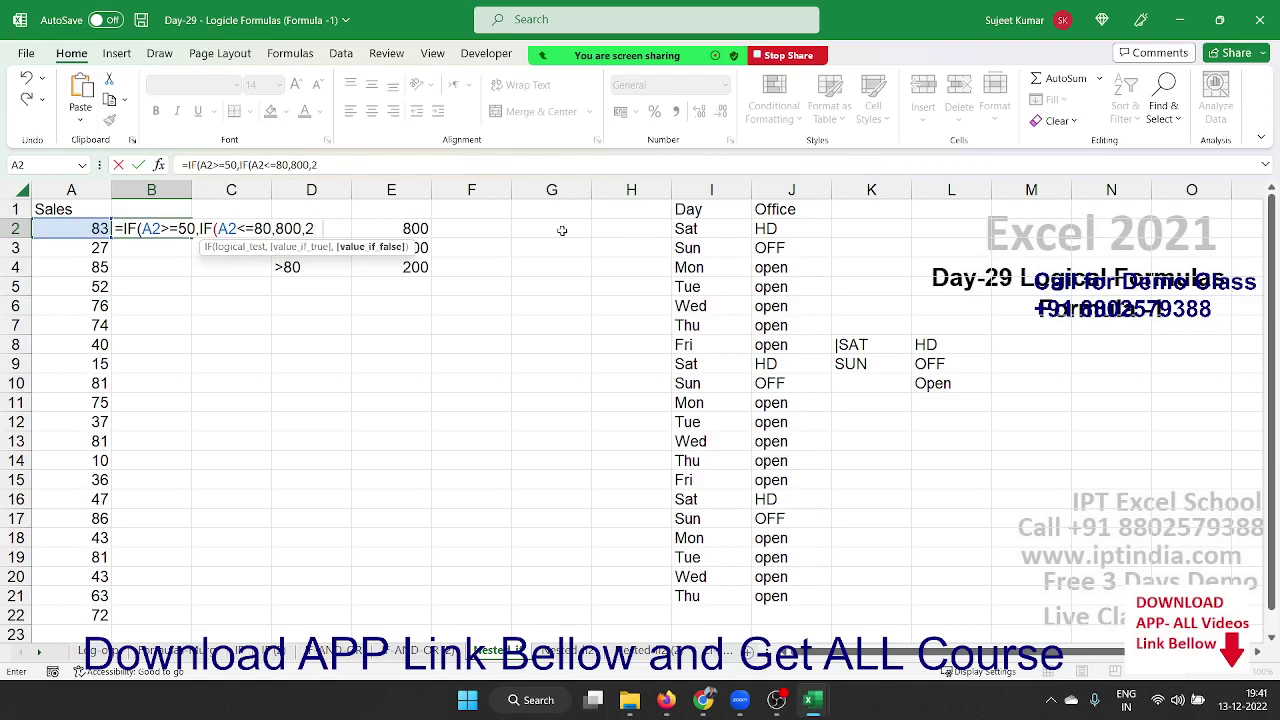
text(0)
text(0),)
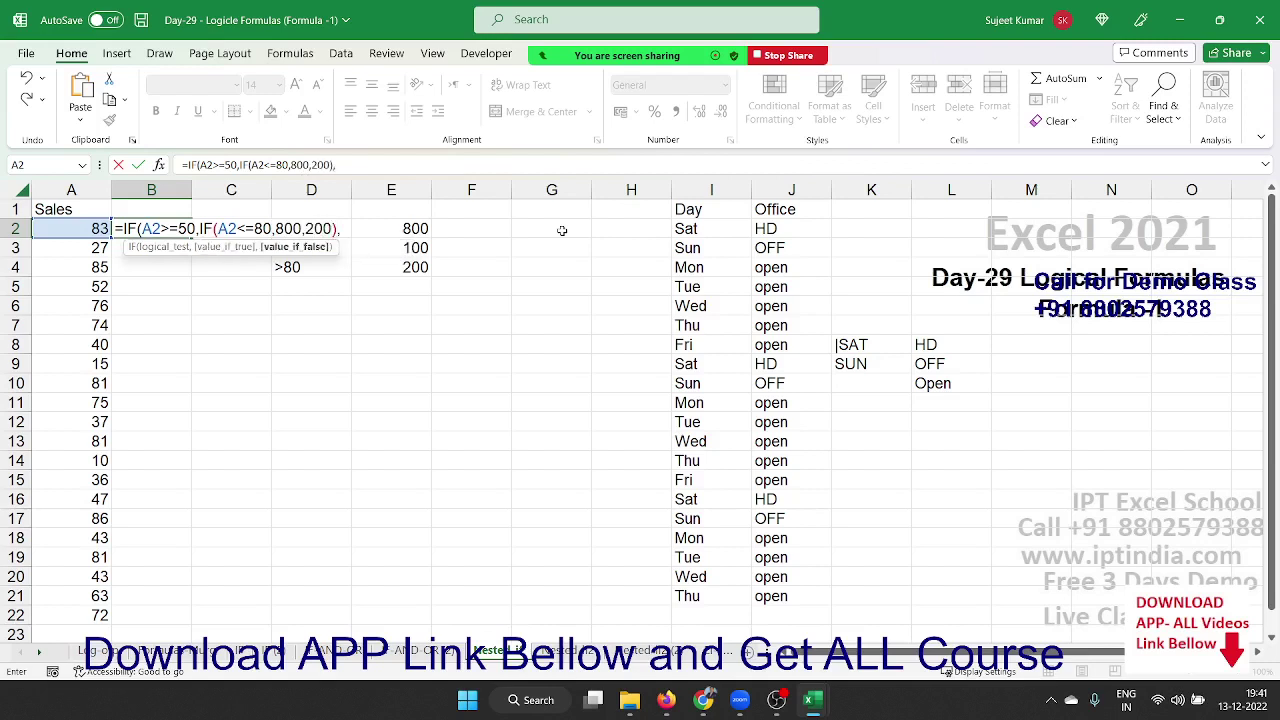
text(100))
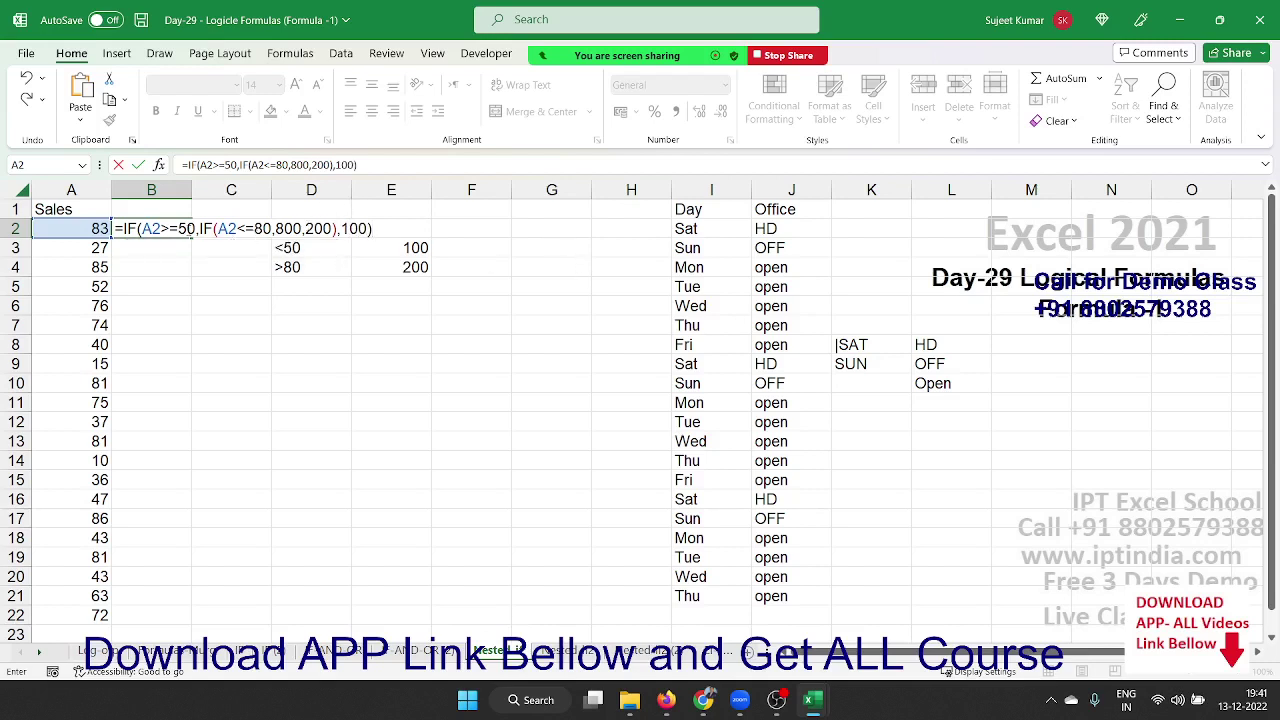
Step: Open B2's formula for editing and select its whole text
double_click(187, 228)
click(192, 229)
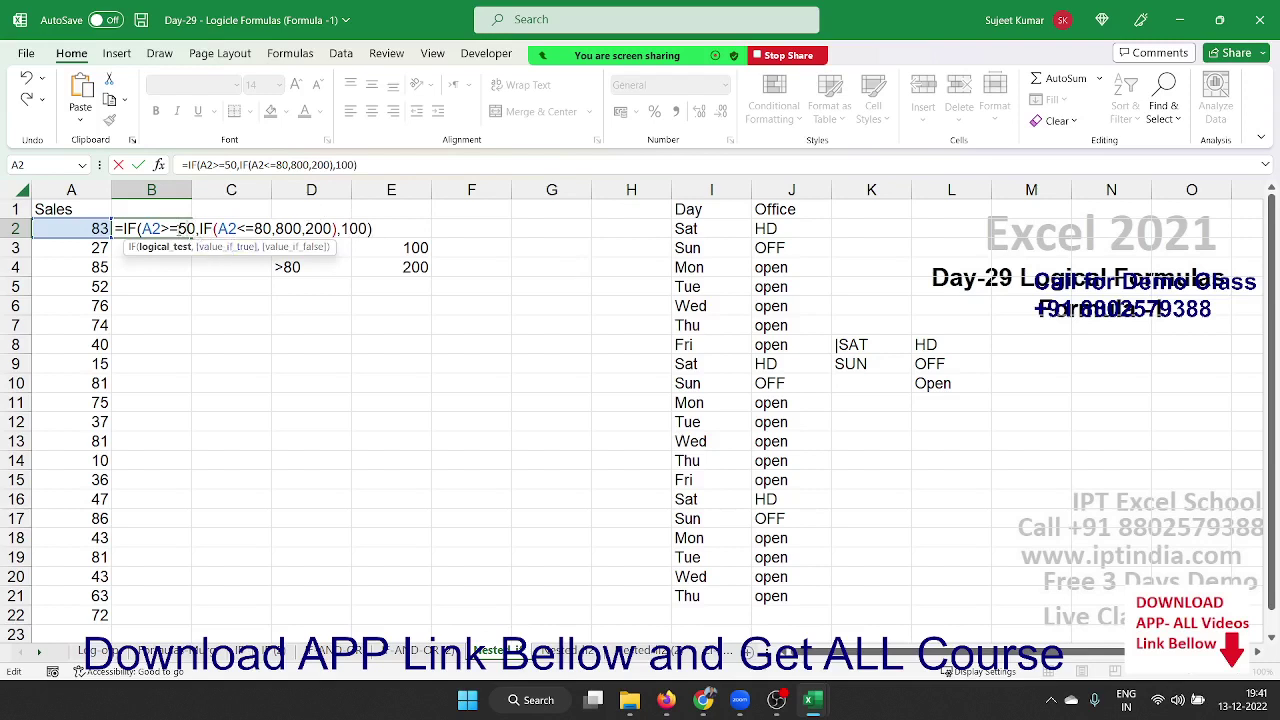
triple_click(188, 229)
click(188, 229)
click(198, 229)
drag(202, 229, 341, 229)
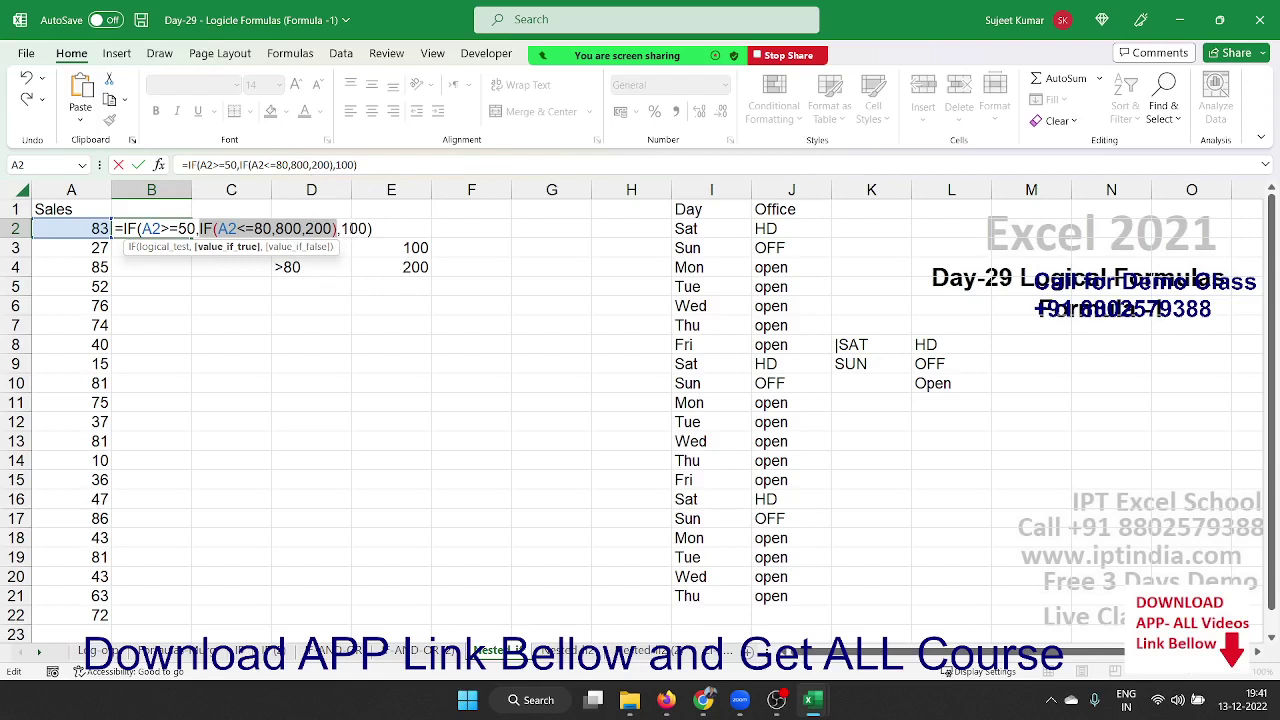
click(245, 229)
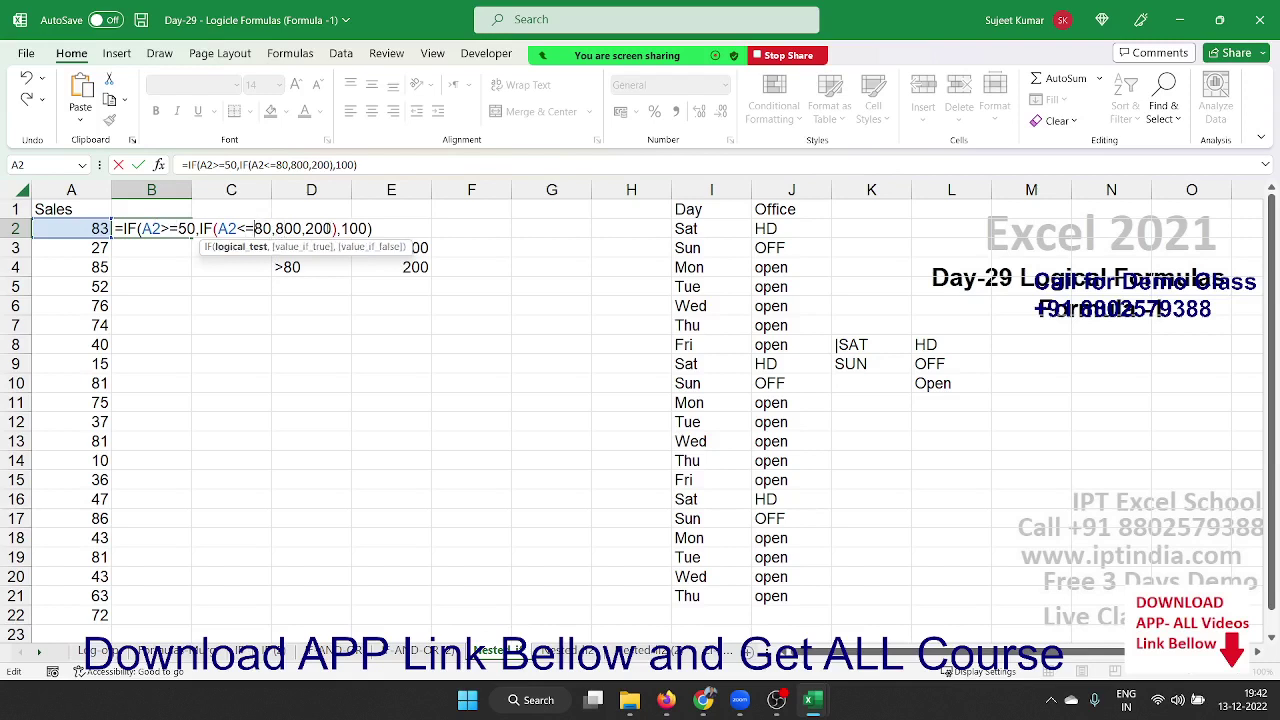
click(345, 228)
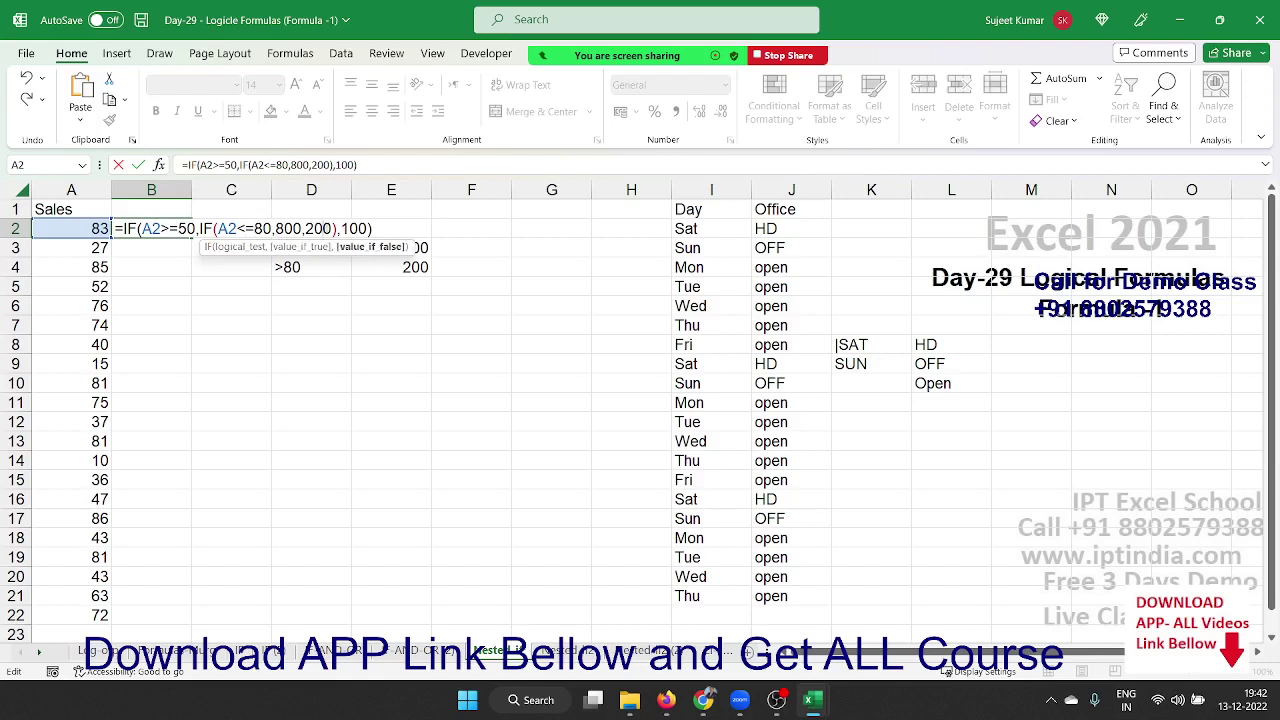
key(Return)
Step: Fill B2's nested IF down to B22 and reopen B2's formula for review
click(175, 228)
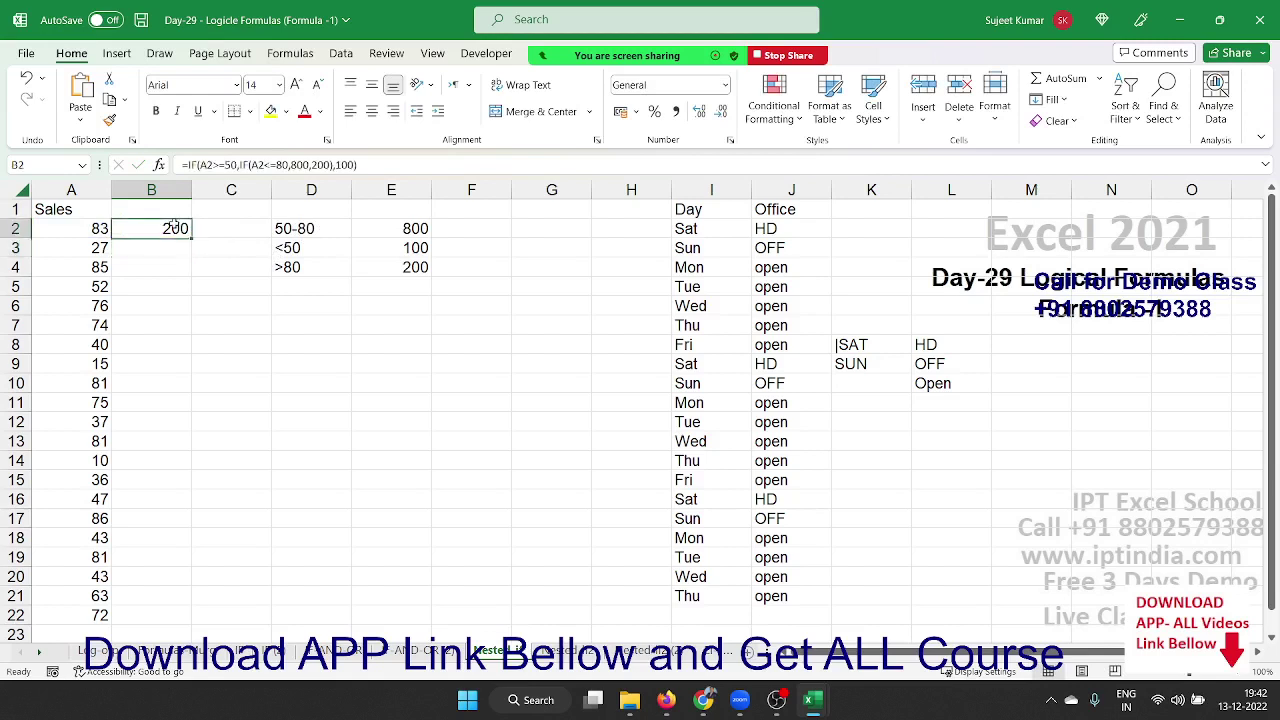
double_click(190, 238)
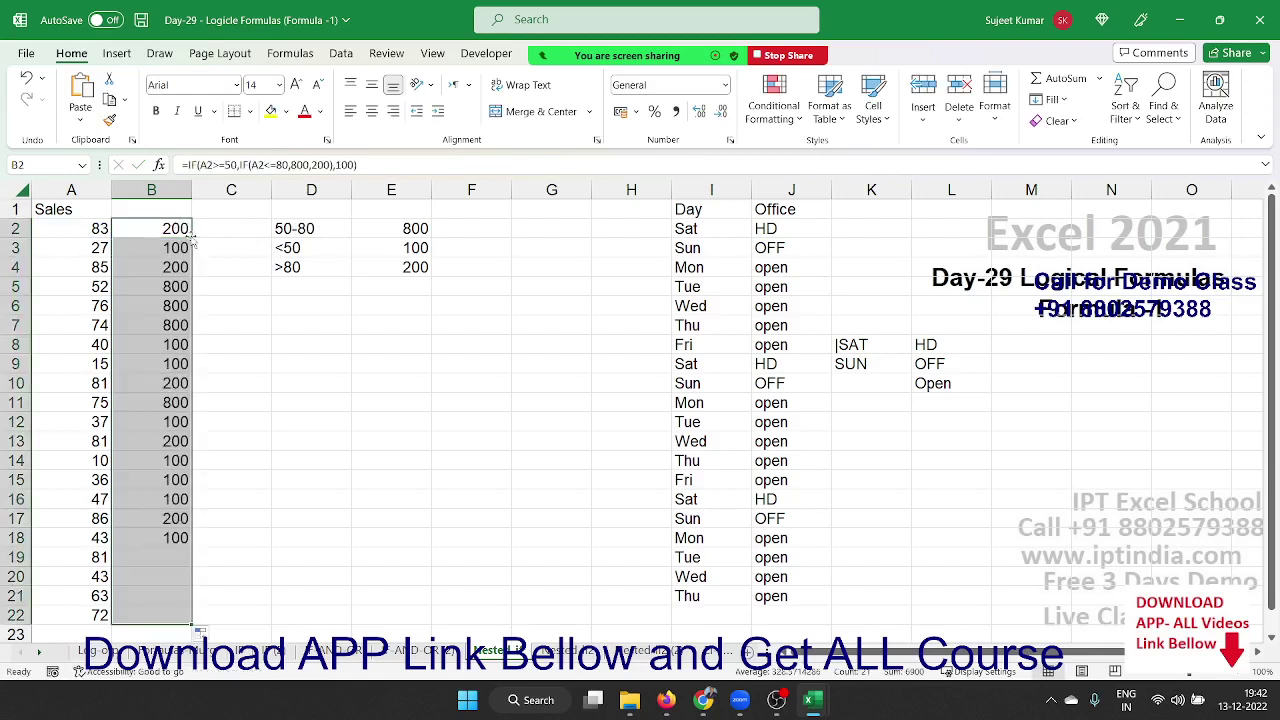
double_click(178, 228)
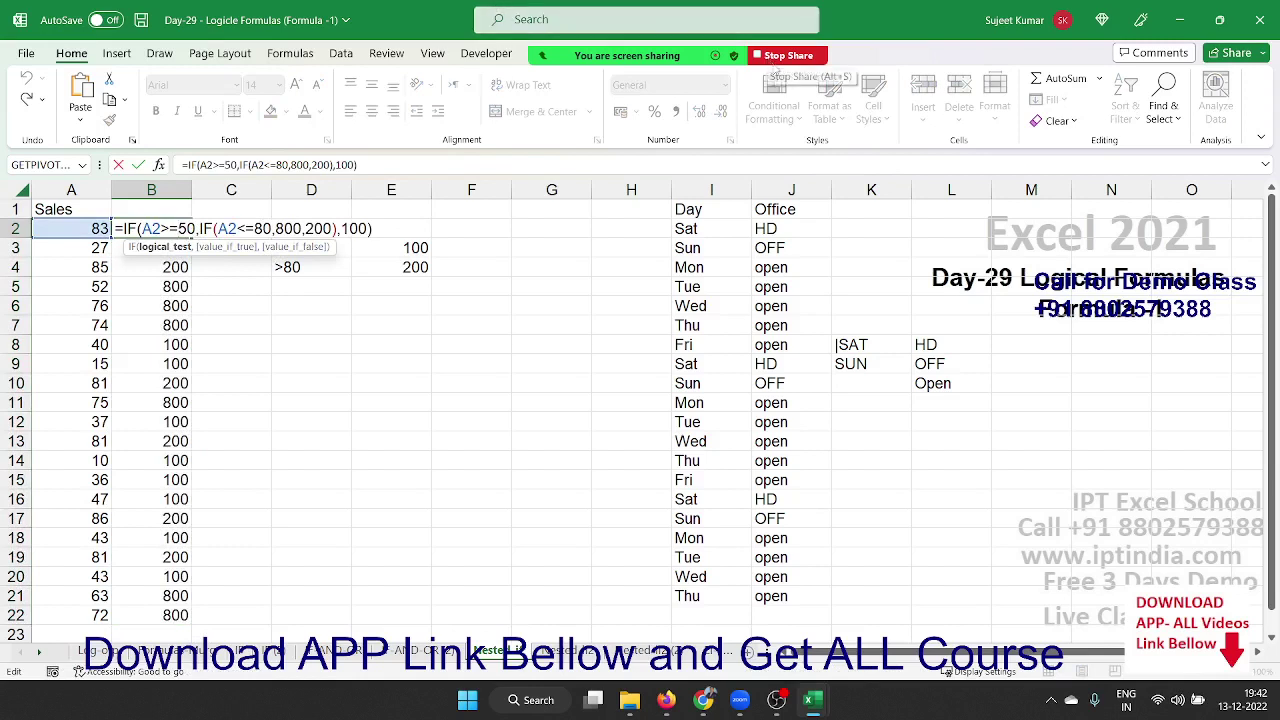
click(836, 25)
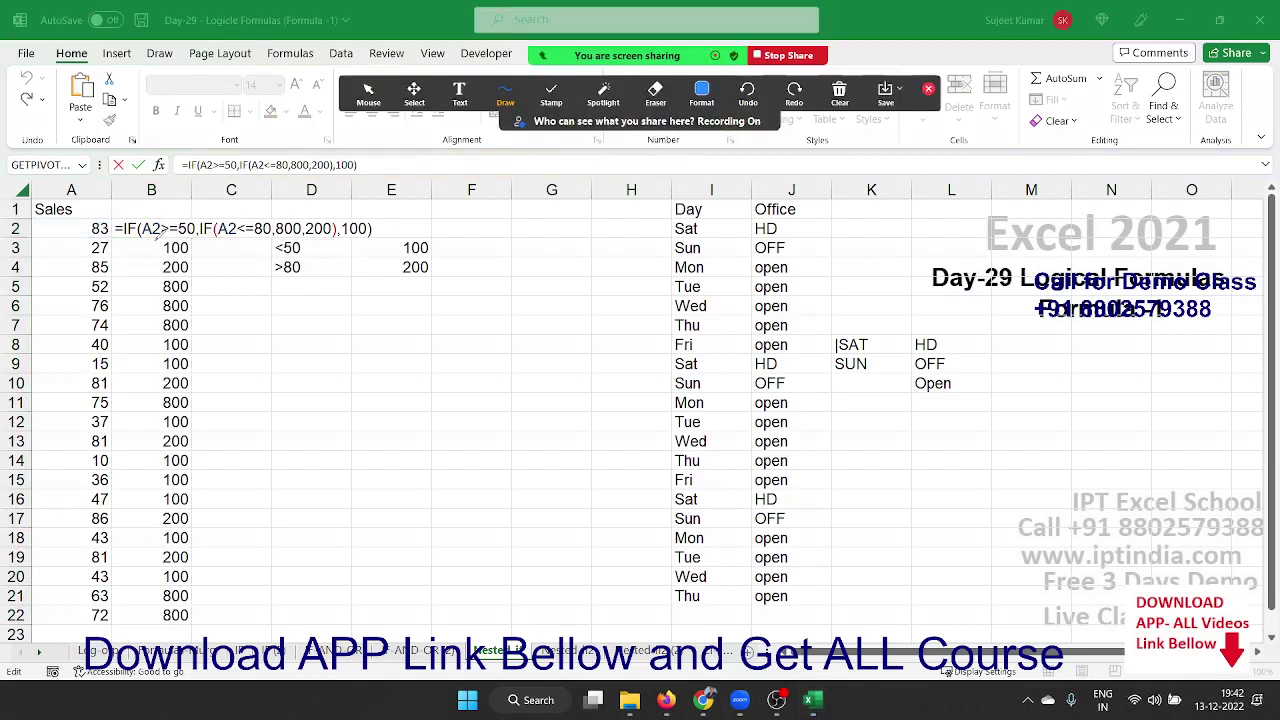
mouse_move(156, 232)
mouse_down()
mouse_move(246, 214)
mouse_move(345, 256)
mouse_move(353, 240)
mouse_up()
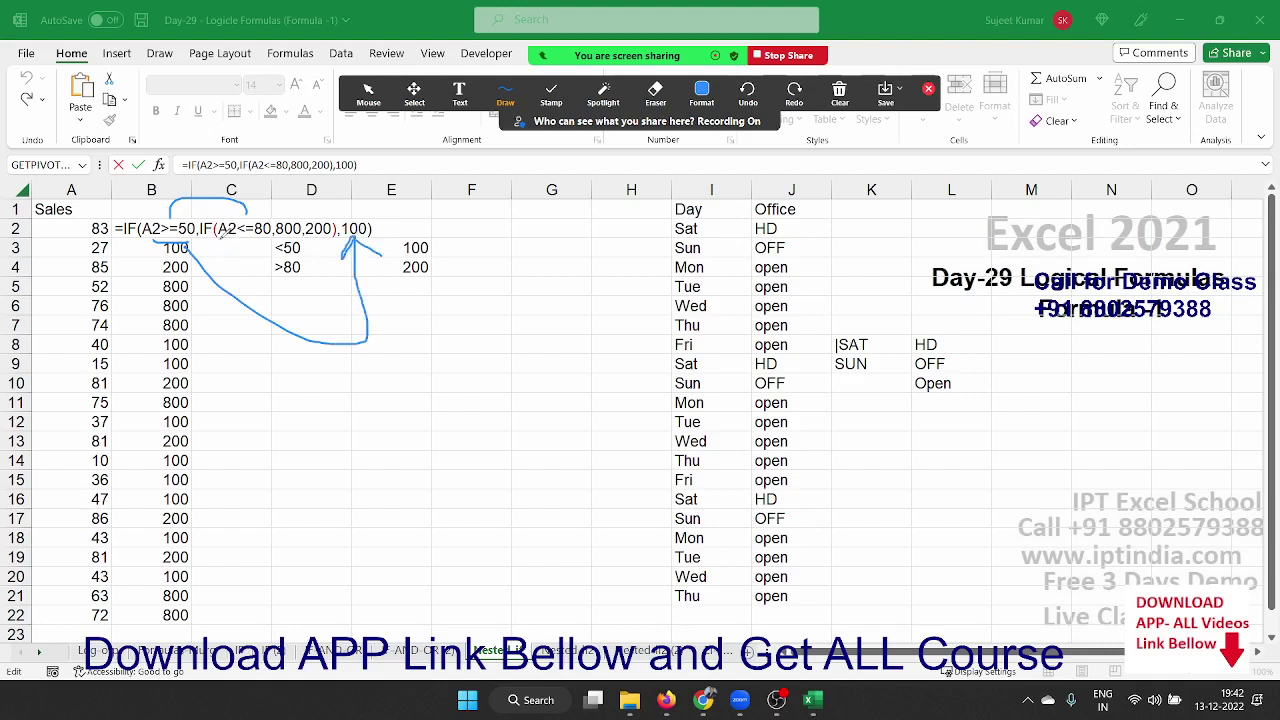
drag(220, 236, 262, 238)
mouse_move(258, 215)
mouse_down()
mouse_move(290, 216)
mouse_move(320, 262)
mouse_move(318, 228)
mouse_up()
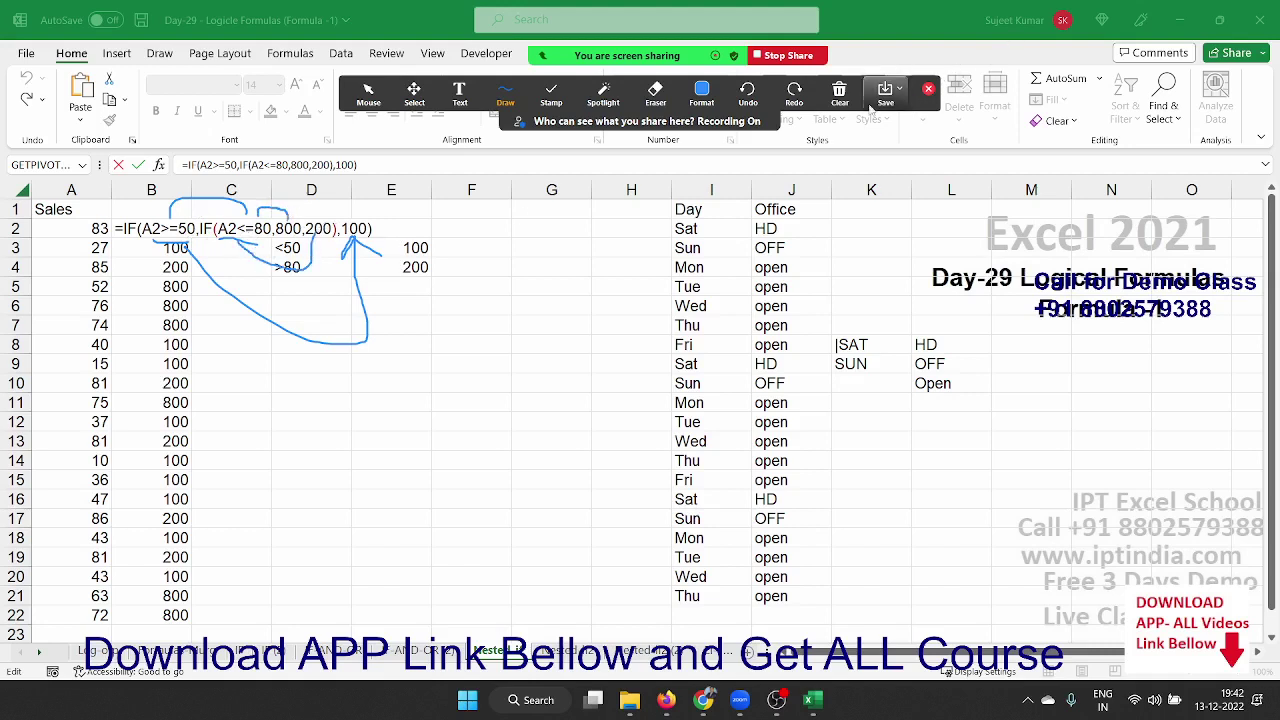
click(840, 95)
click(872, 130)
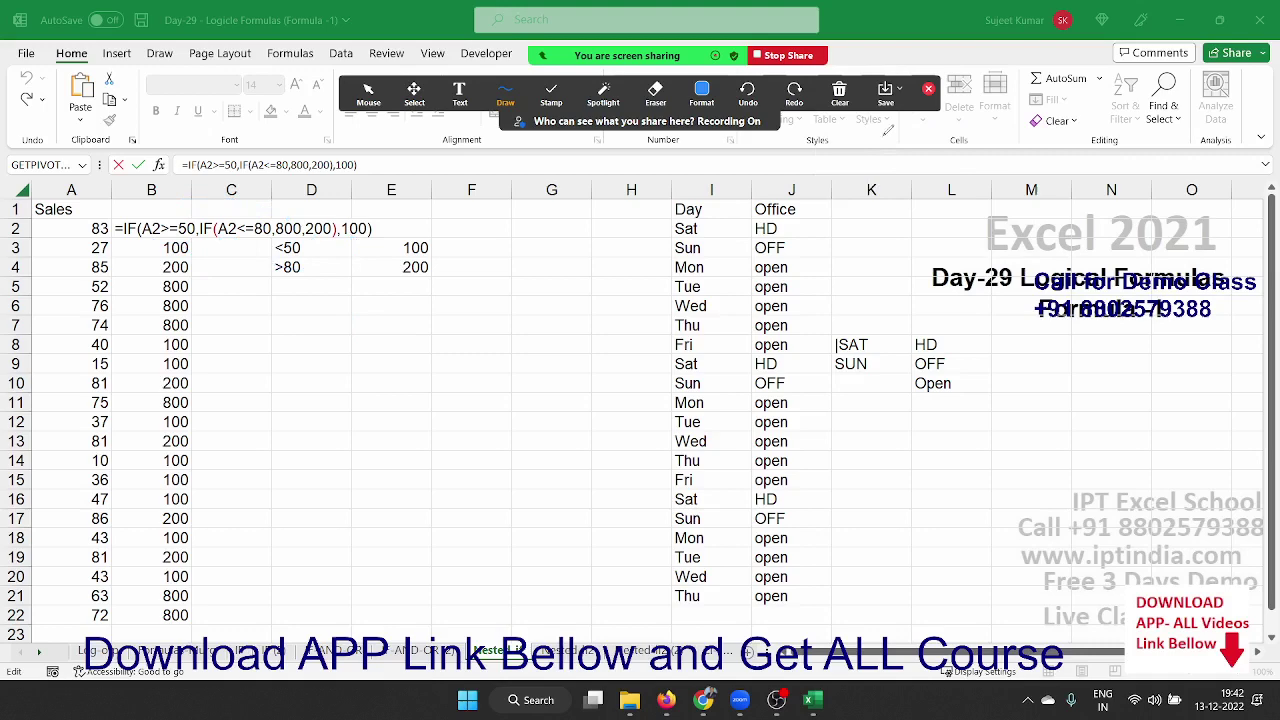
click(929, 90)
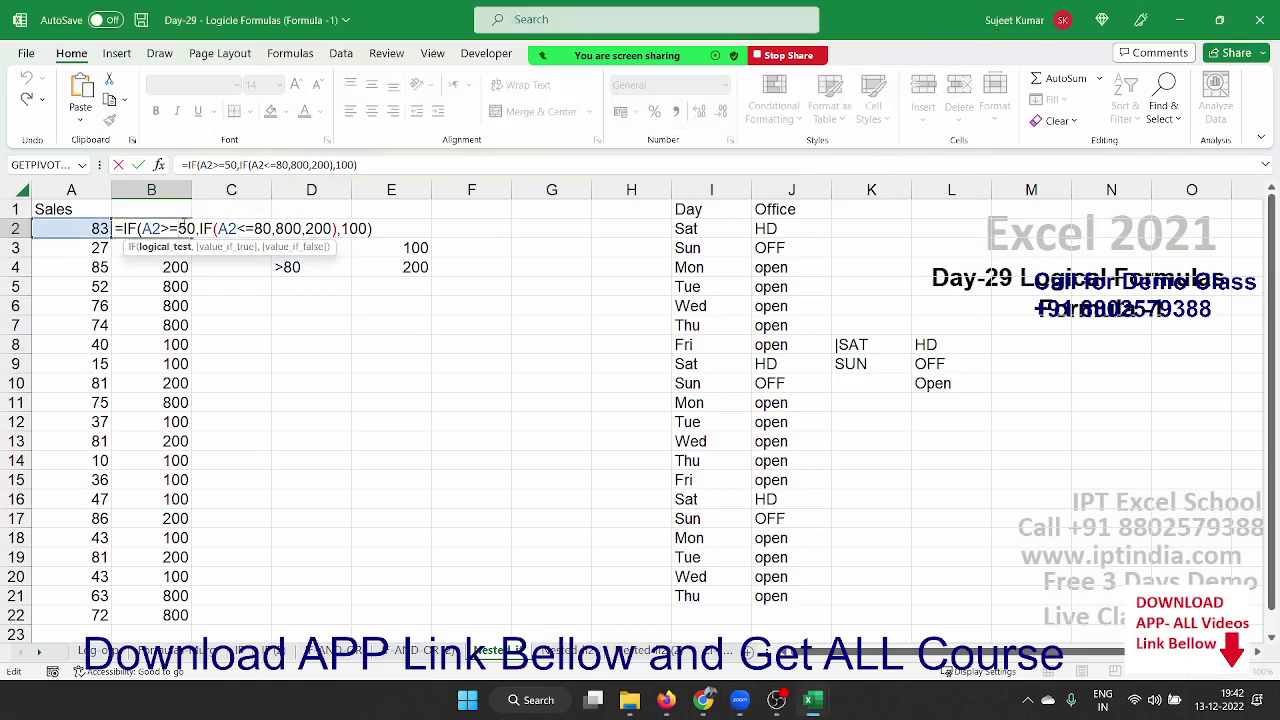
Step: Commit B2's formula and clear the copied results from B3:B22
key(Return)
key(ctrl+shift+Down)
key(Delete)
click(183, 228)
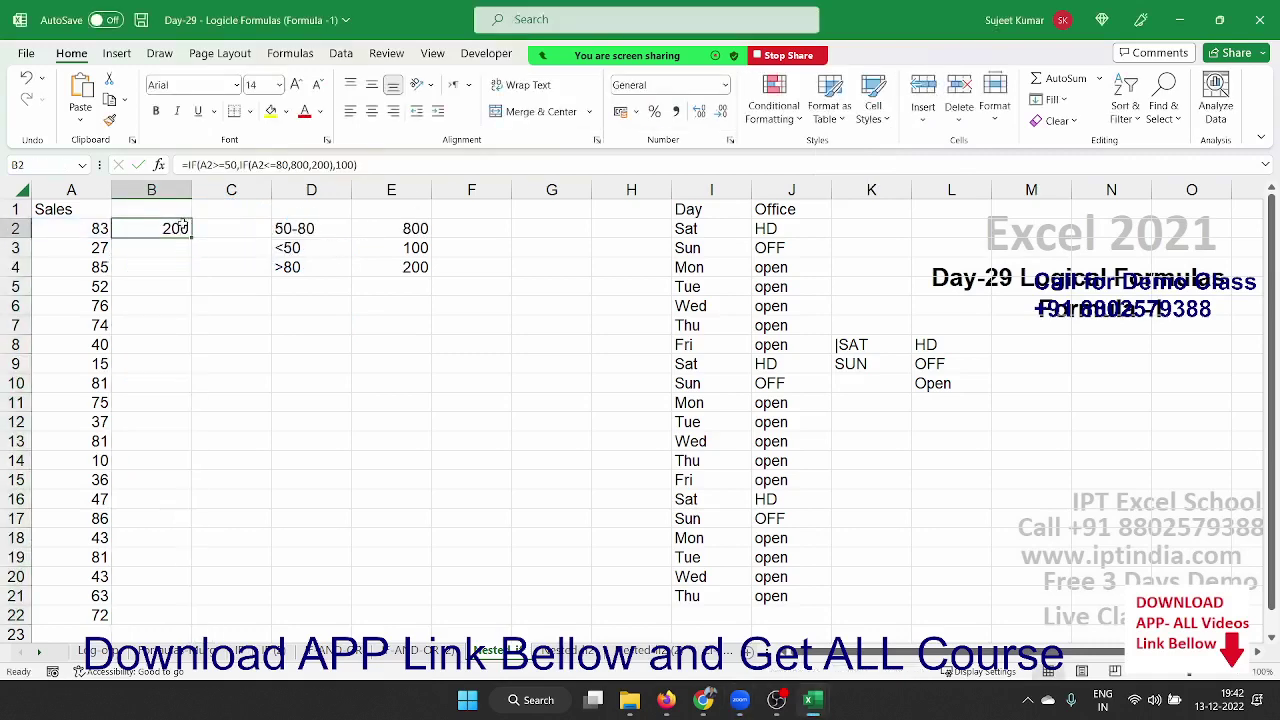
key(Down)
Step: Enter =IF(A3>=50,IF(A3<=80,800,200),100) in B3, fill it to B22, and select J2:J21
text(=IF()
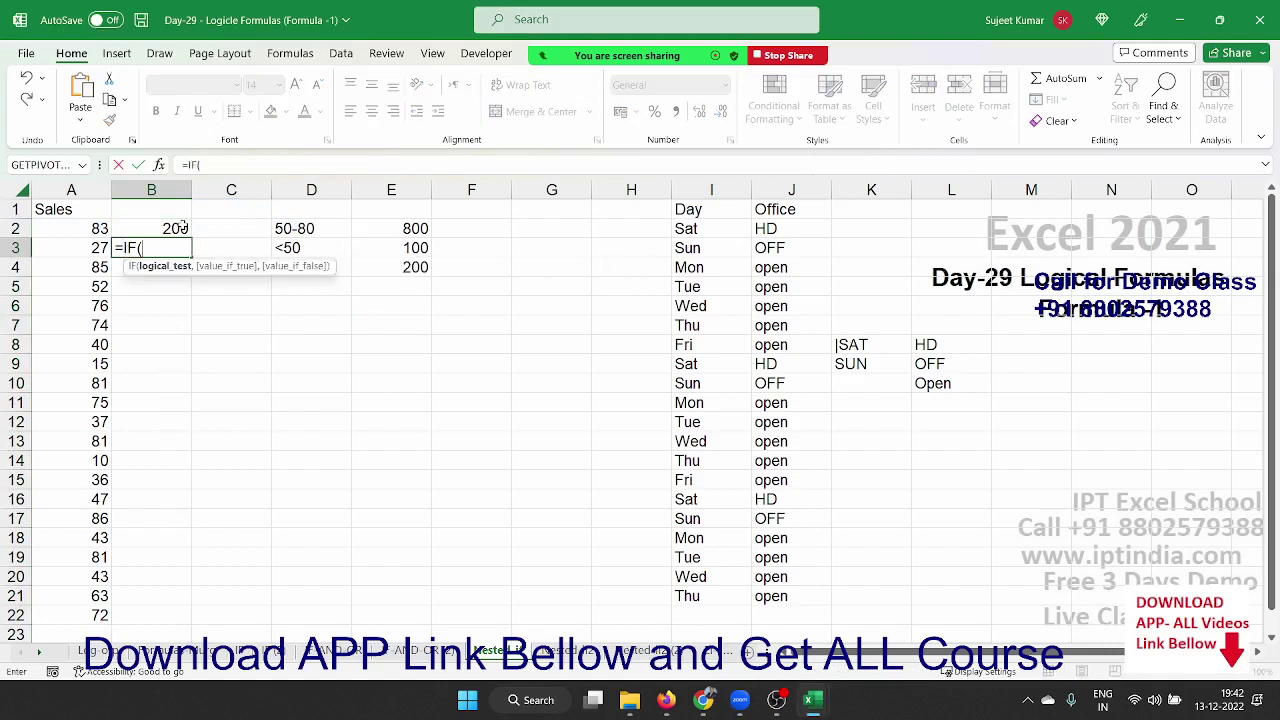
key(Left)
text(>)
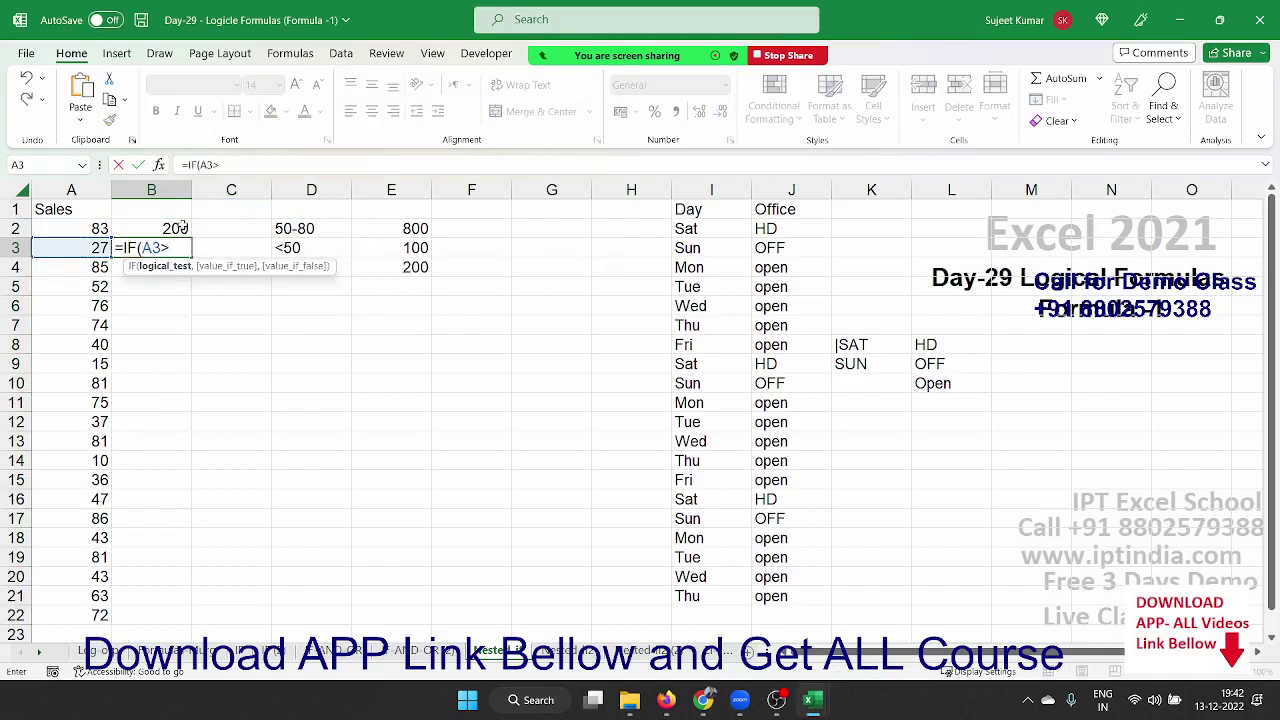
text(=50)
text(,)
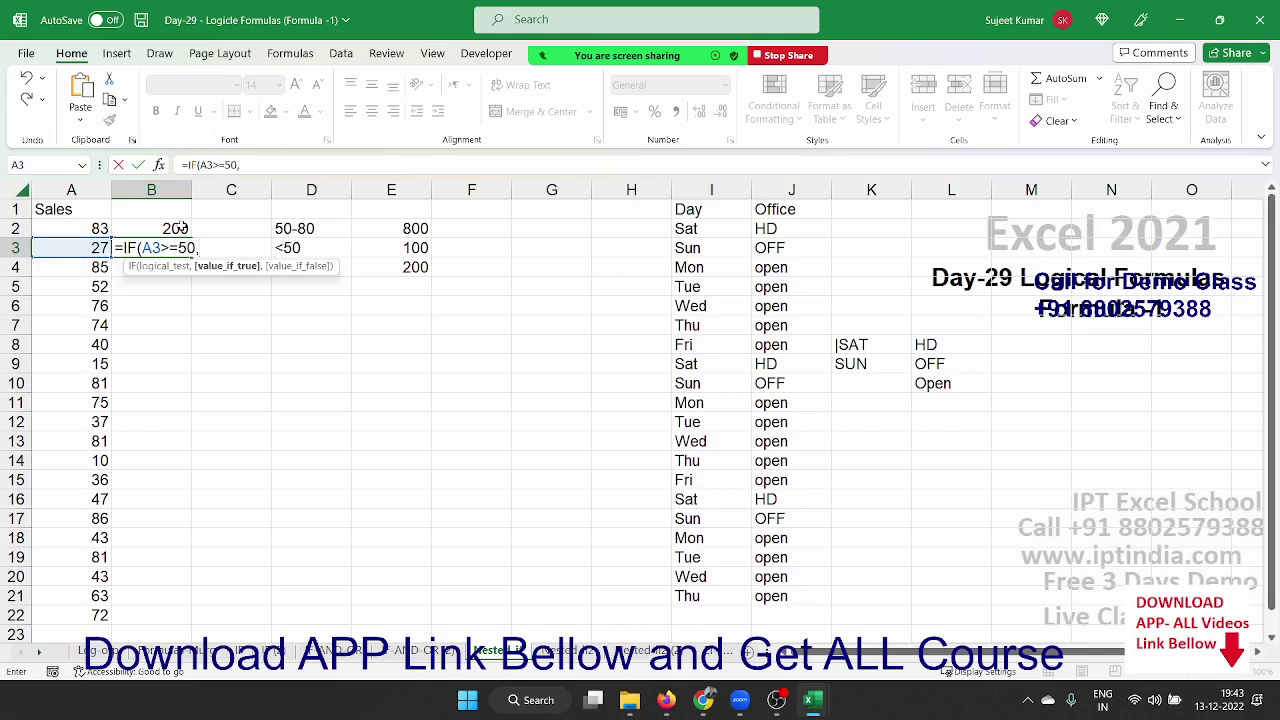
text(IF()
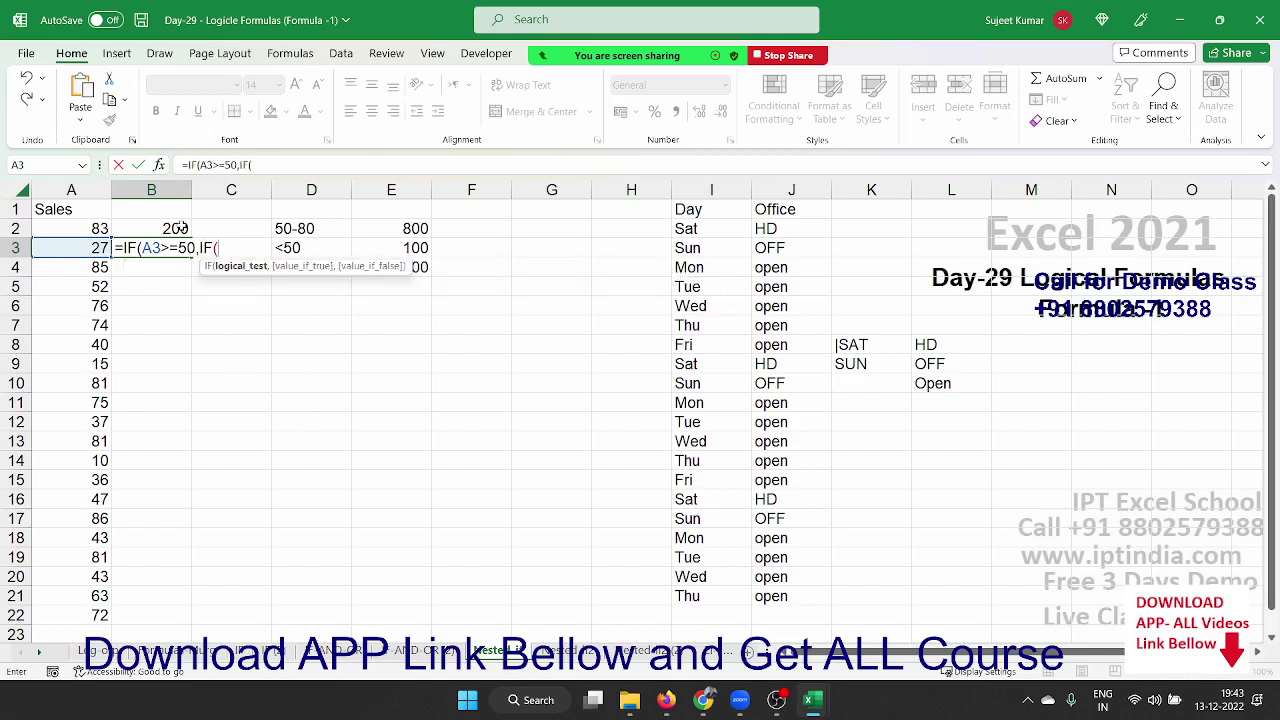
click(82, 253)
text(>)
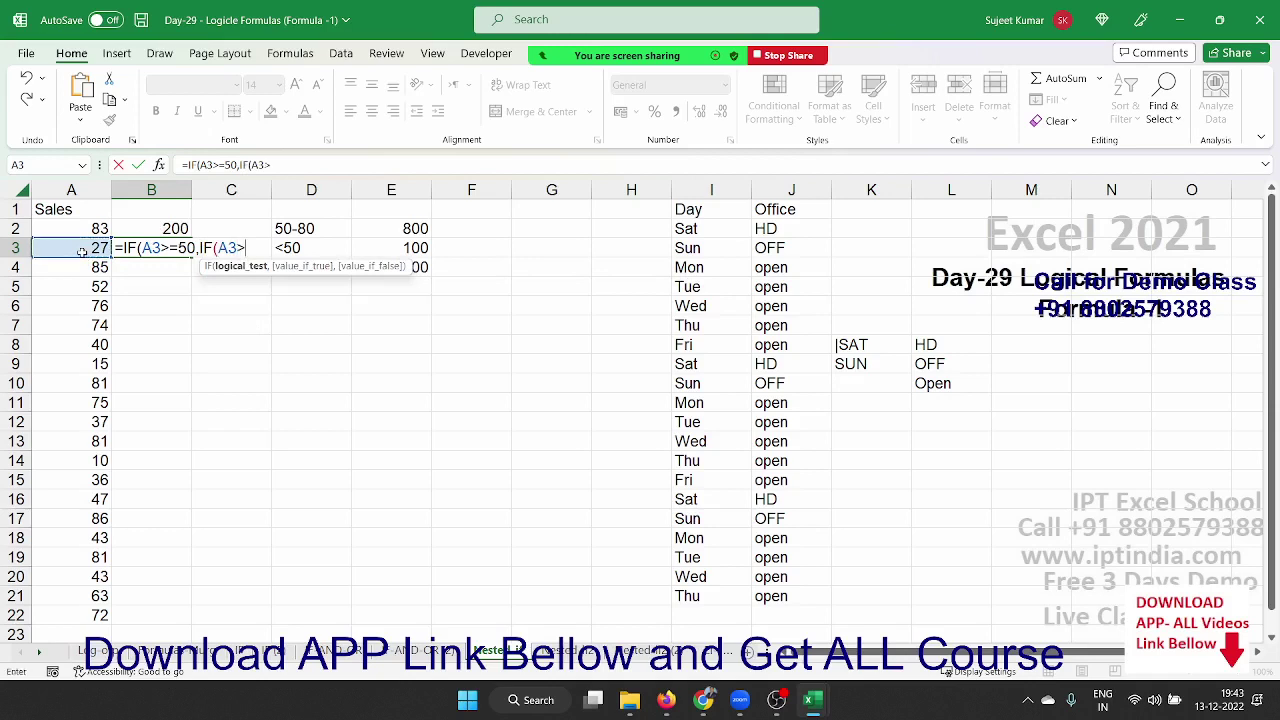
key(BackSpace)
text(<=)
text(80,)
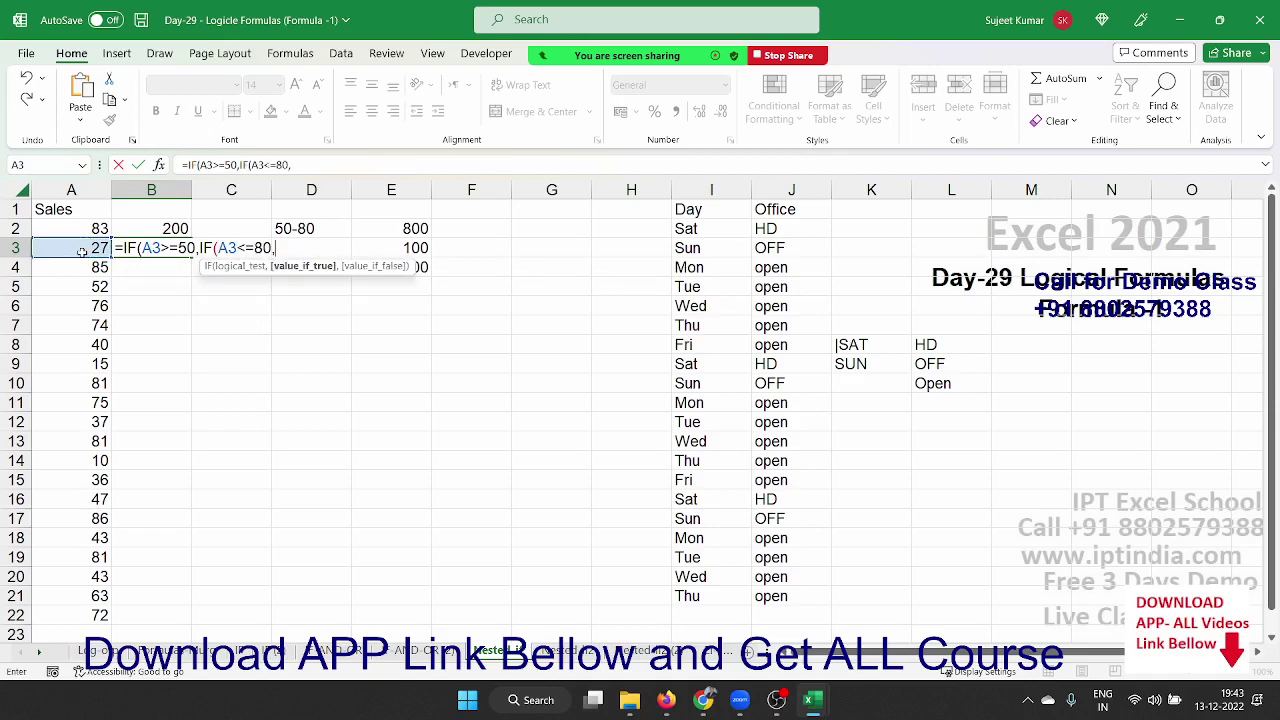
text(800)
text(,200)
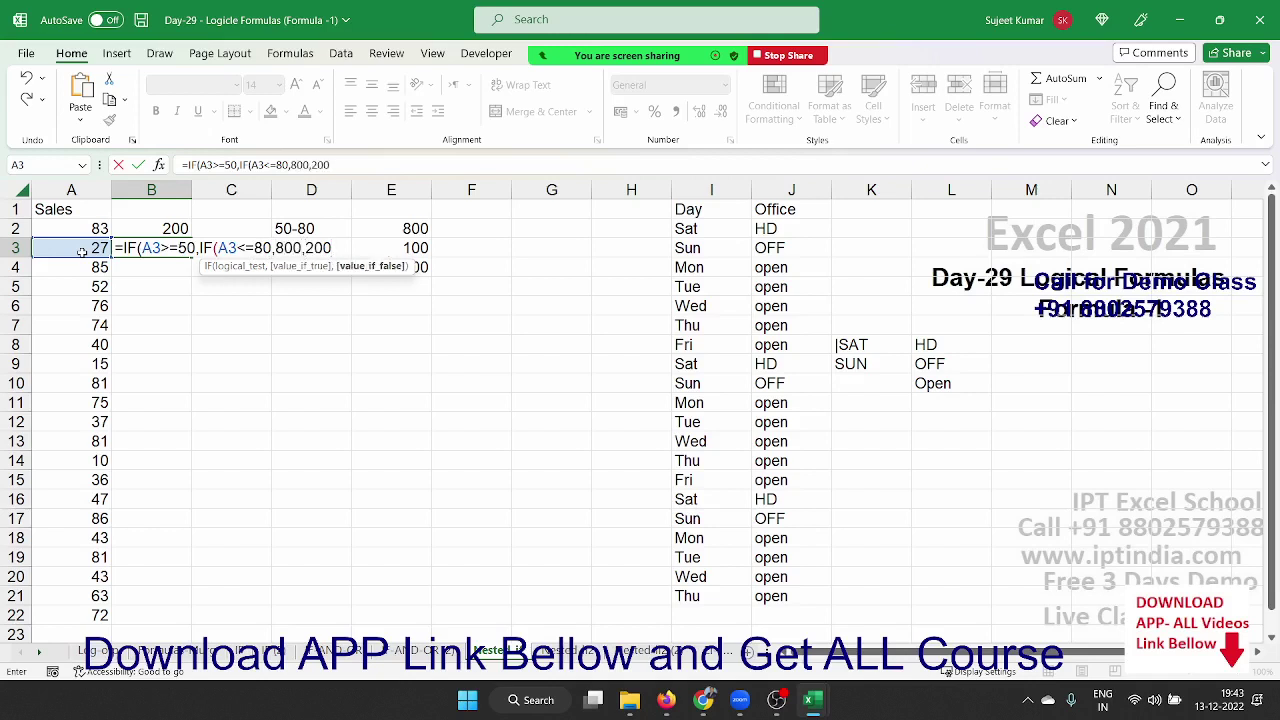
text())
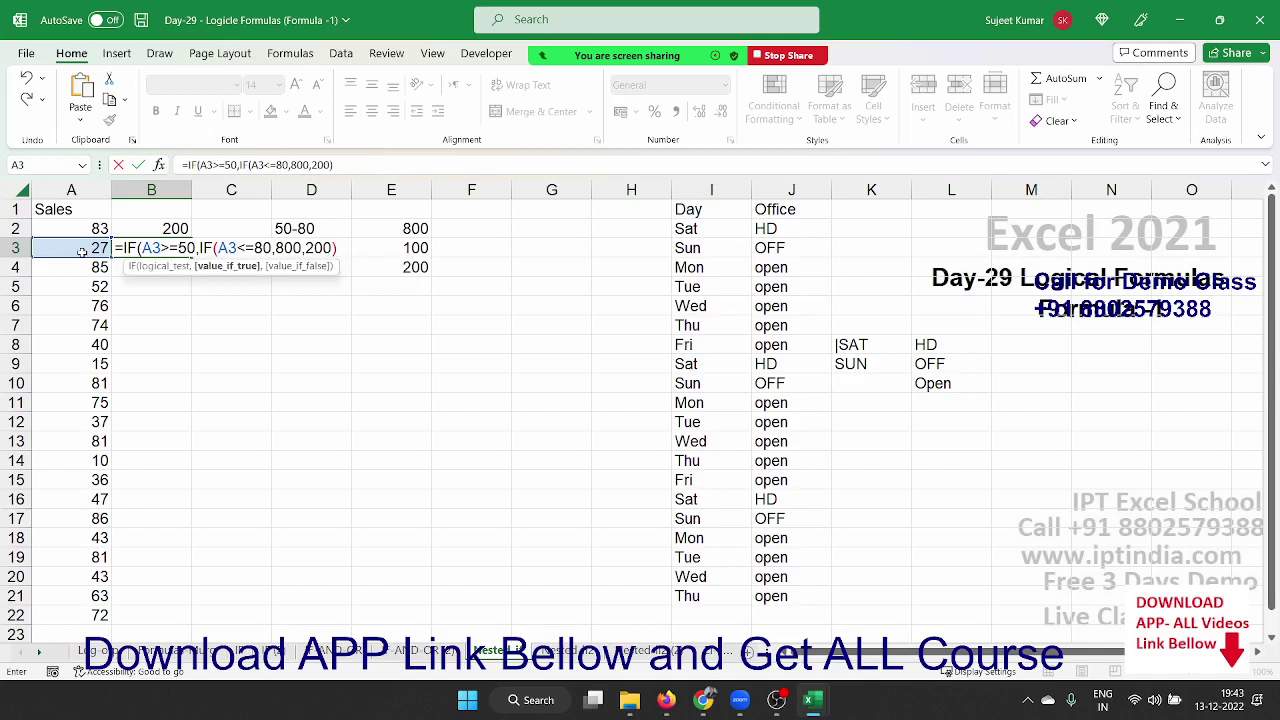
text(,100)
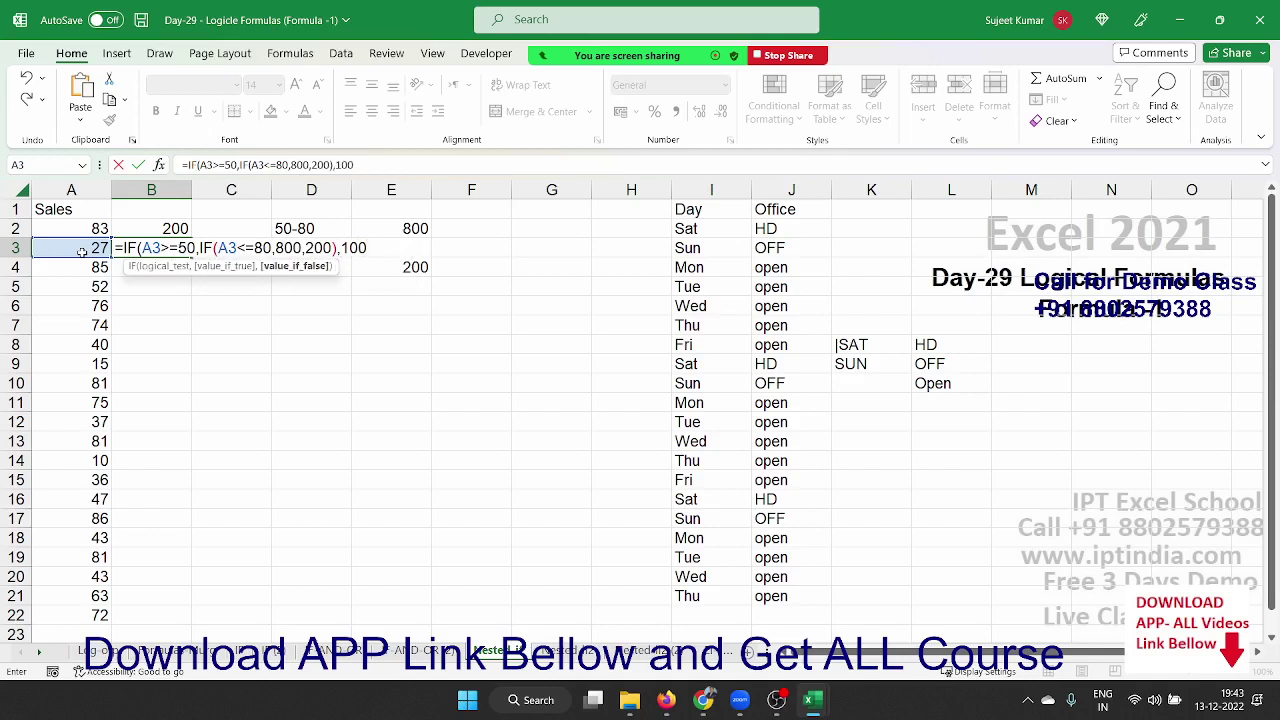
text())
key(Return)
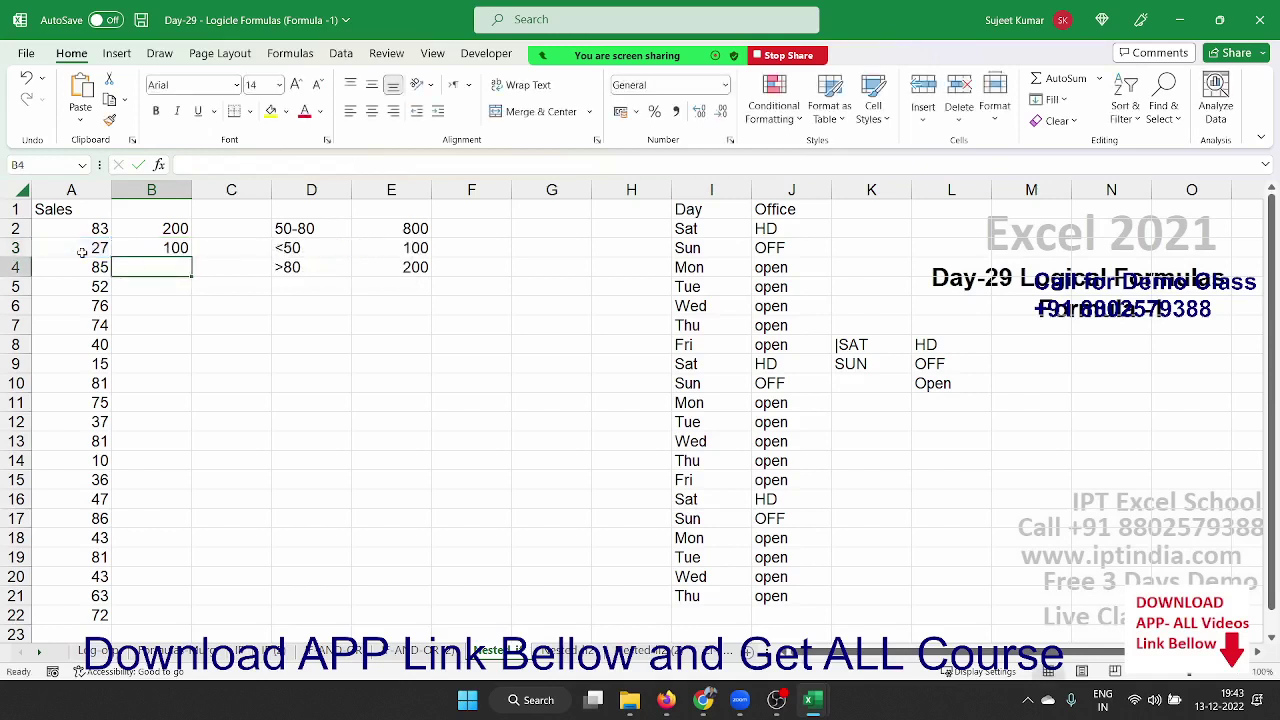
key(Up)
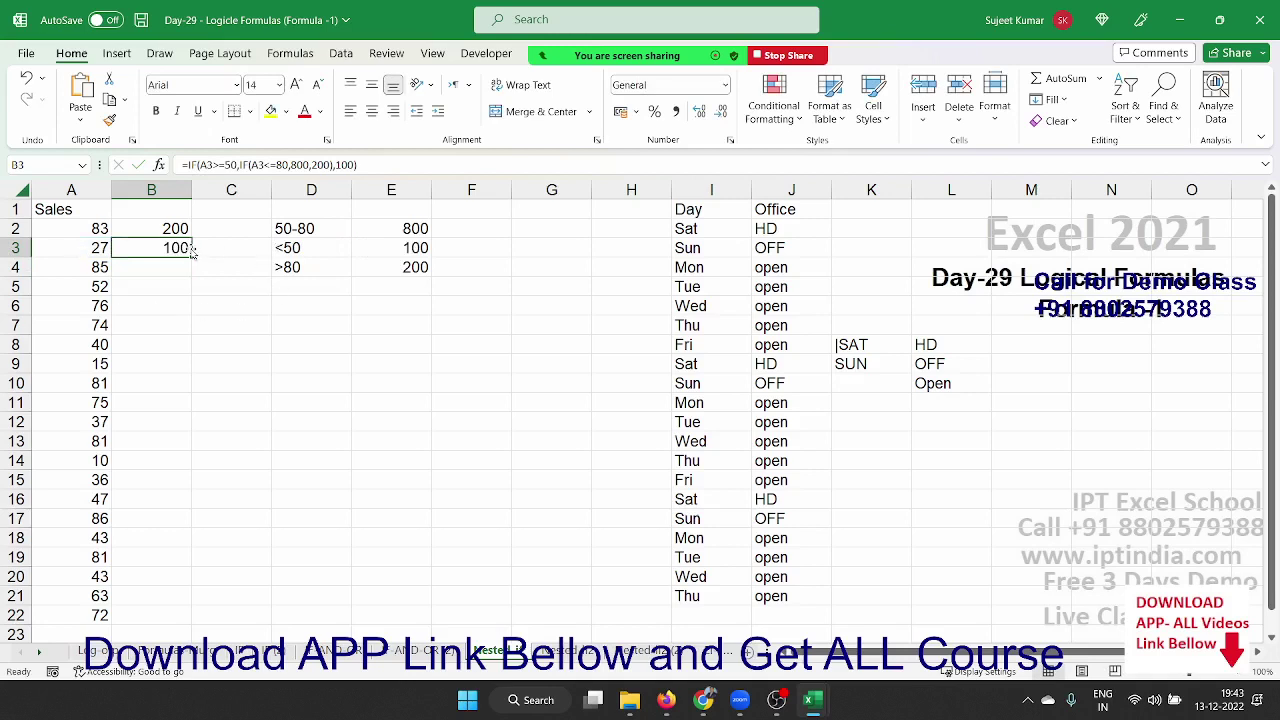
double_click(191, 257)
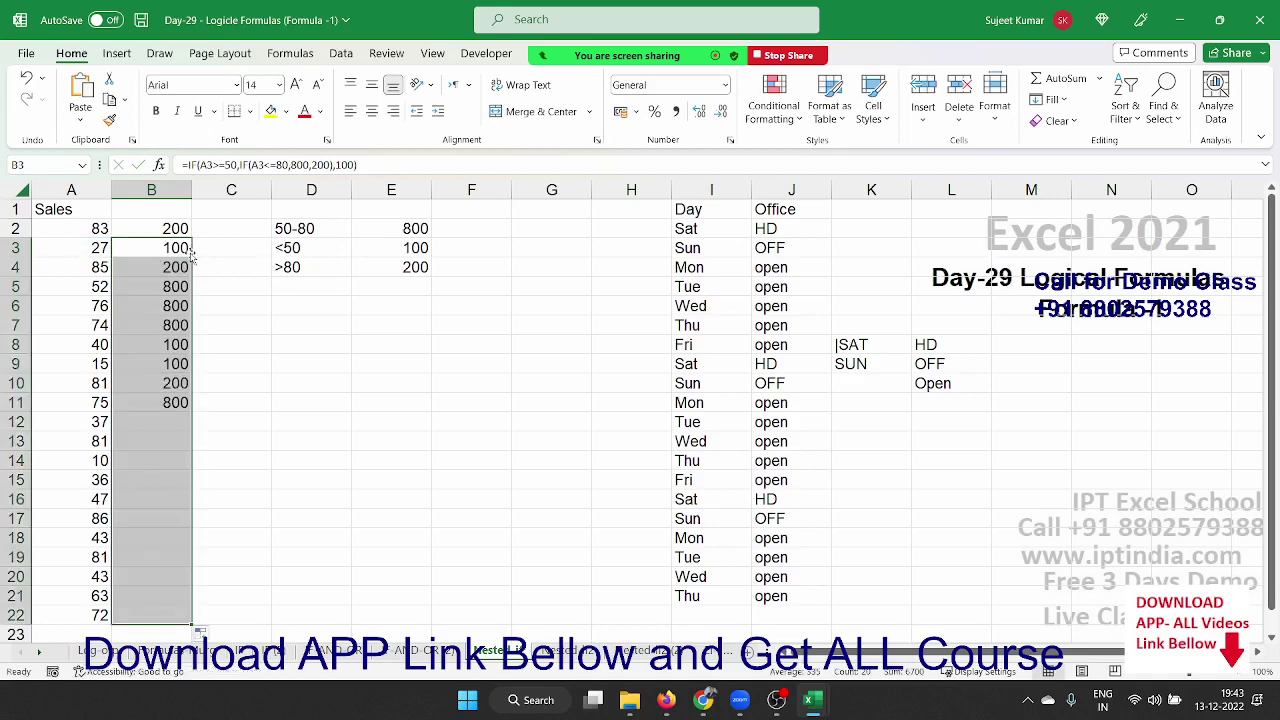
click(800, 230)
key(ctrl+shift+Down)
Step: Clear the Office statuses in J2:J21 and review the SAT and SUN labels in column K
key(Delete)
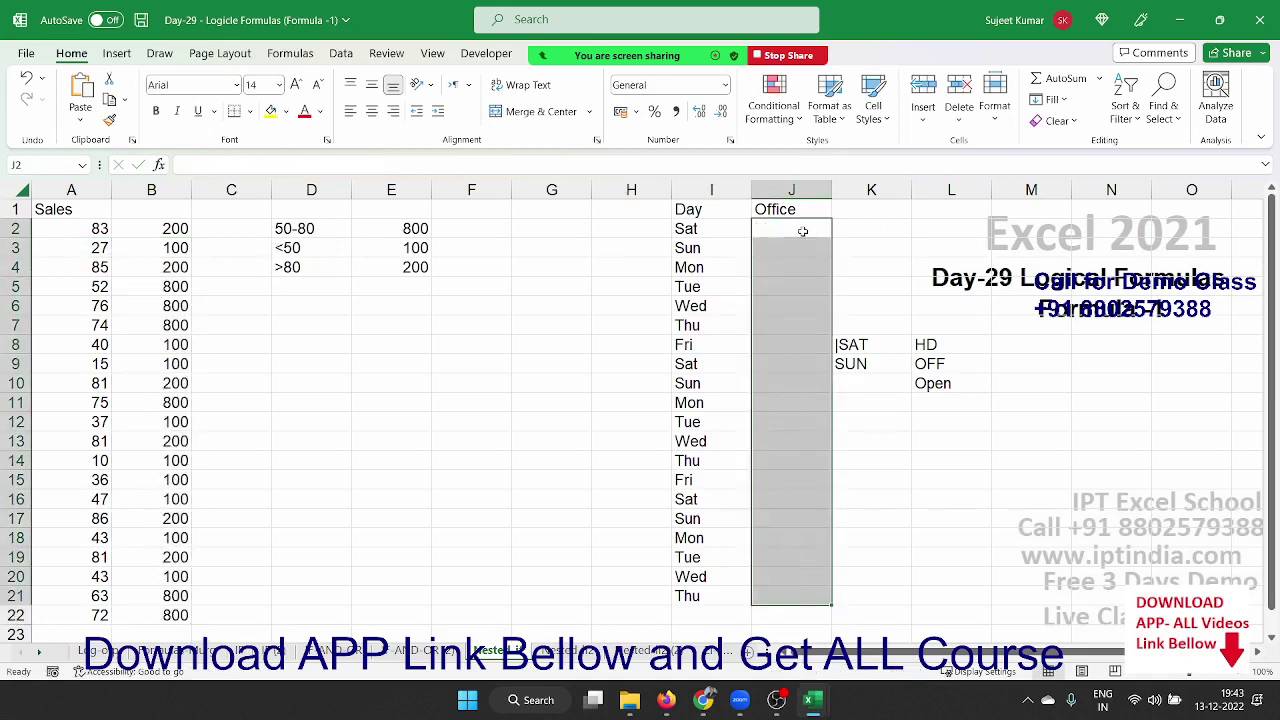
key(Right)
key(Down)
key(Down)
key(Down)
key(Down)
key(Down)
key(Down)
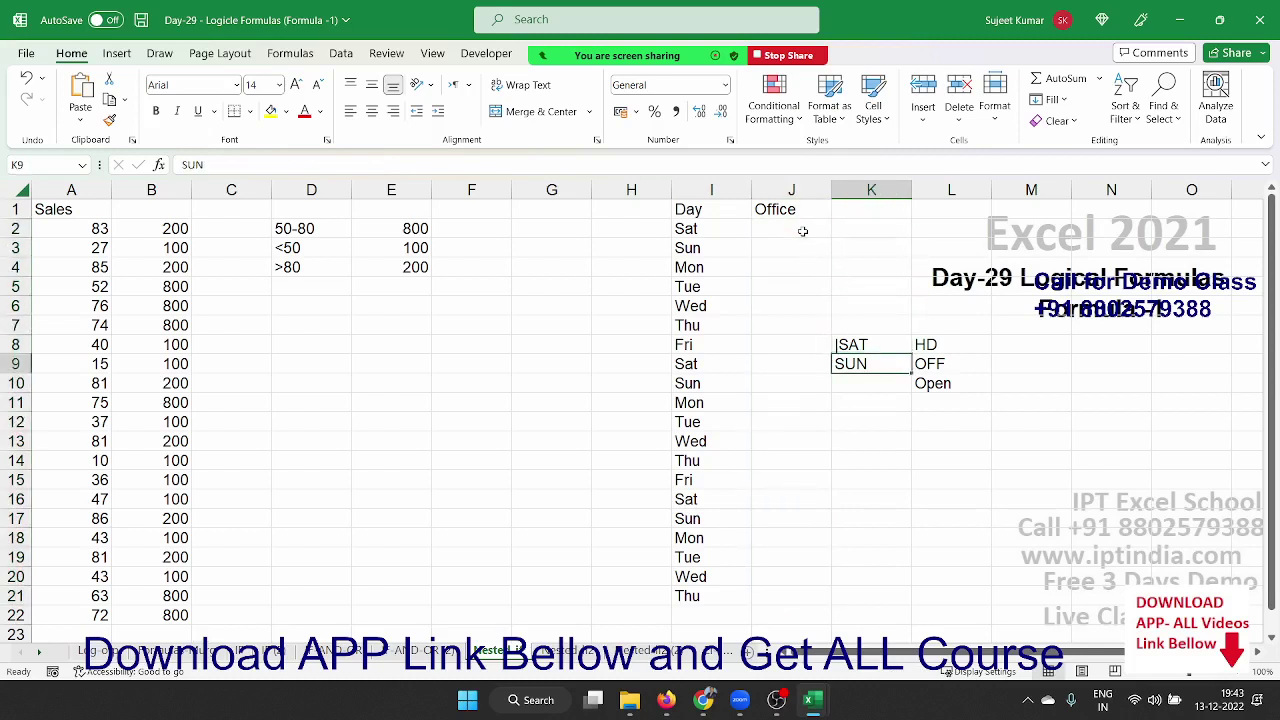
key(Up)
key(Down)
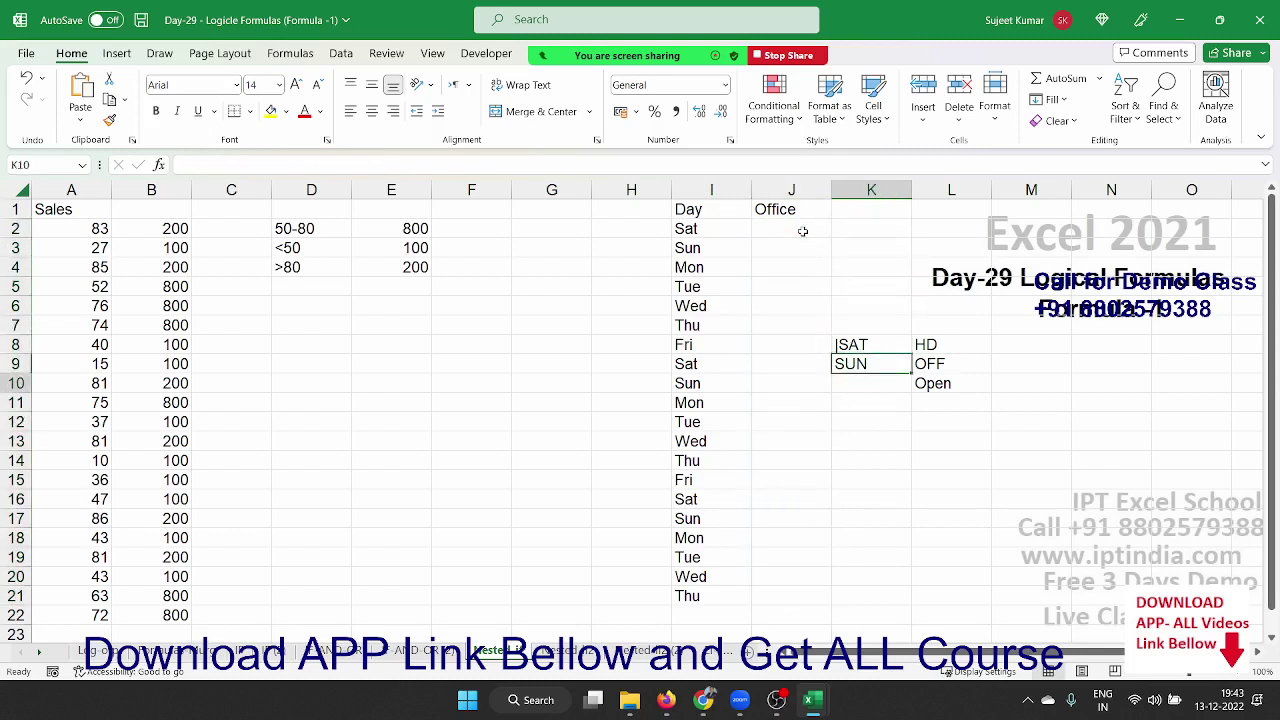
key(Down)
key(Right)
key(Left)
key(Up)
key(Up)
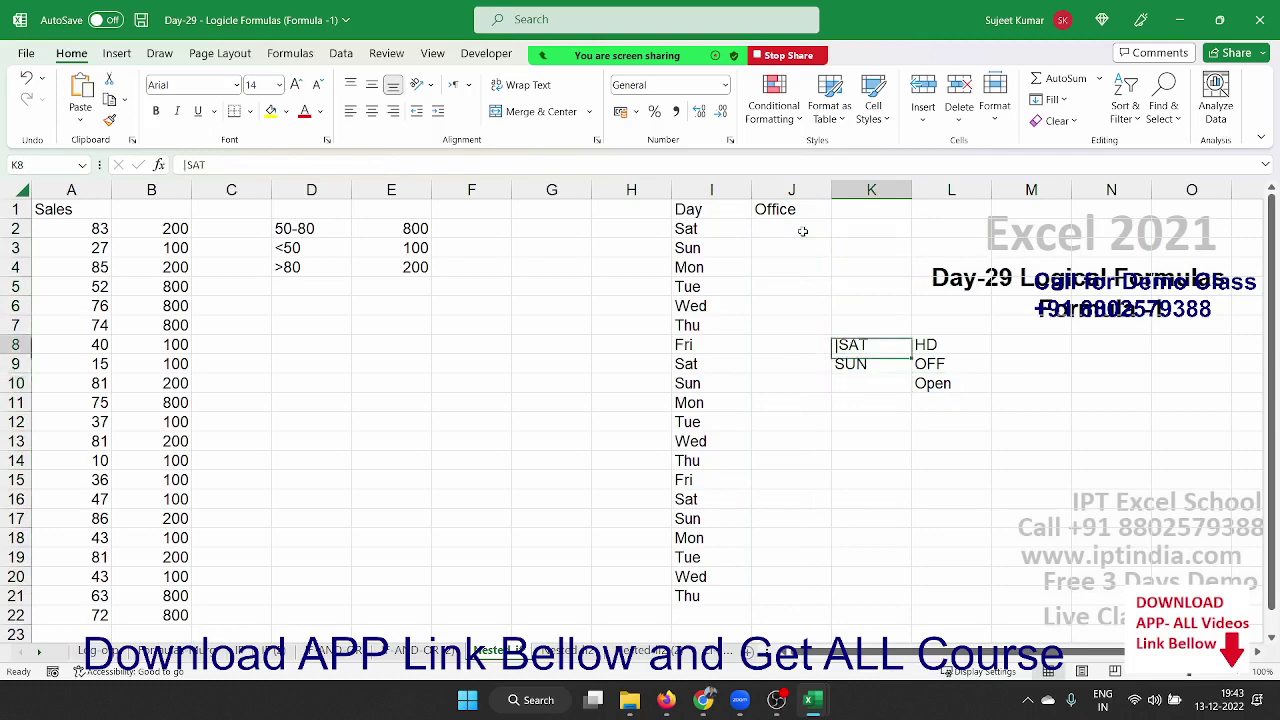
key(Up)
key(Up)
key(Up)
key(Up)
key(Up)
key(Up)
key(Up)
key(Left)
key(Down)
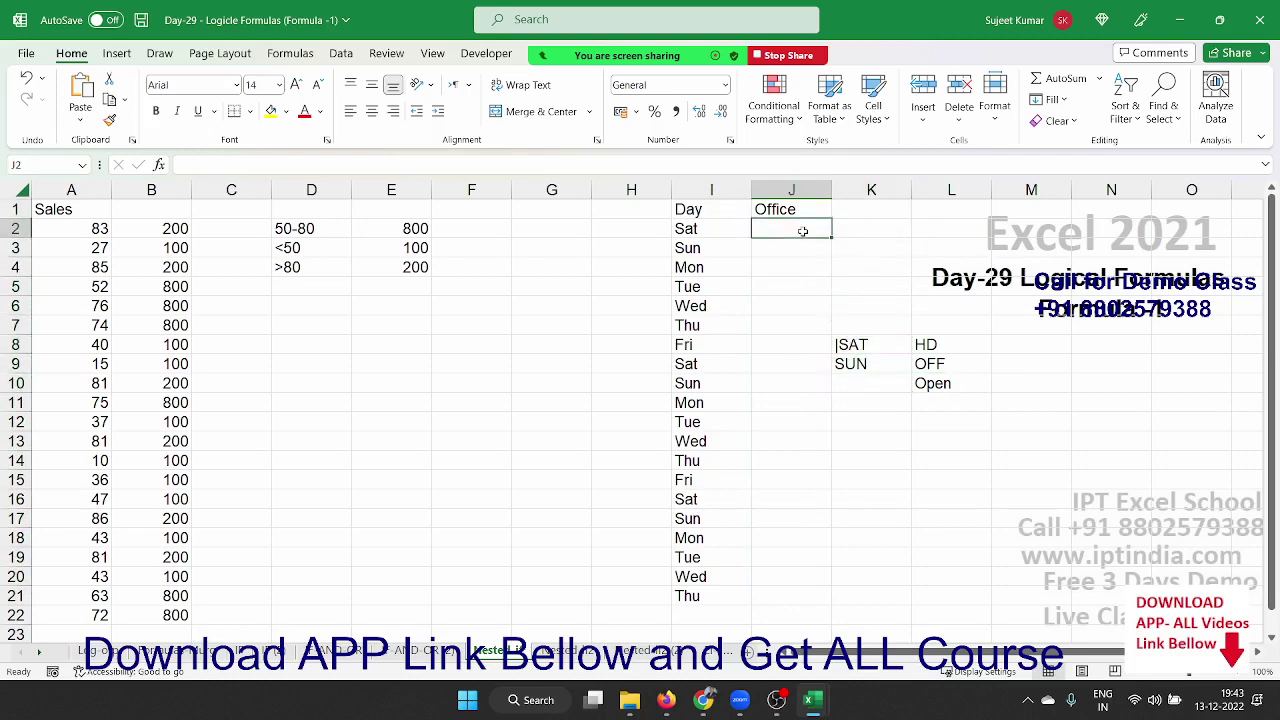
Step: Enter =IF(I2="Sat","HD",IF(I2<="Sun","OFF","OPEN")) in J2, accepting Excel's correction
text(=IF()
key(Left)
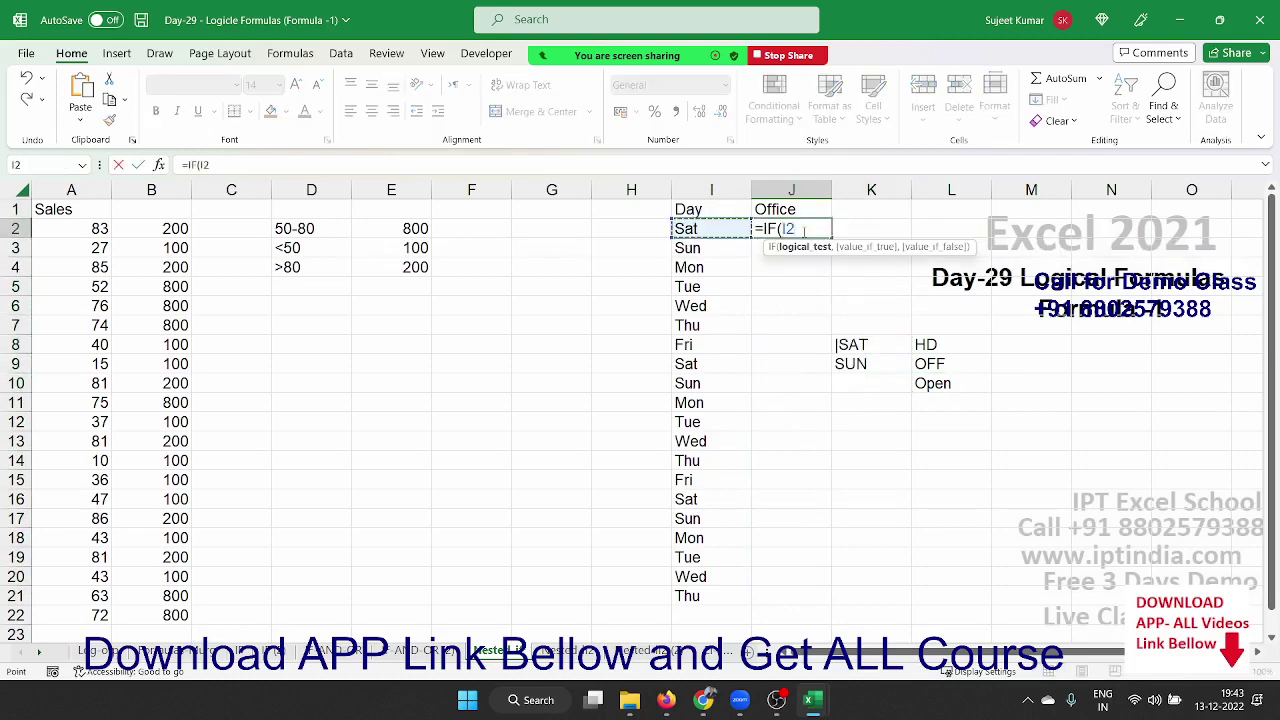
text(="Sat")
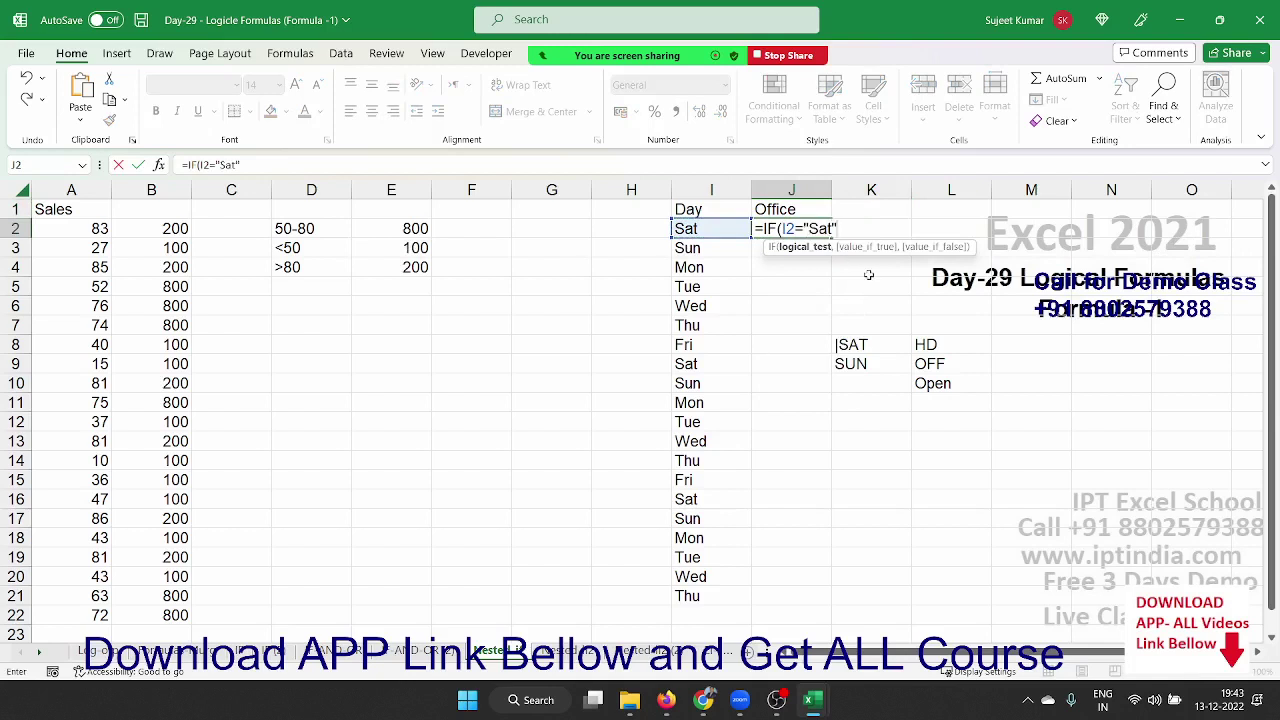
text(,")
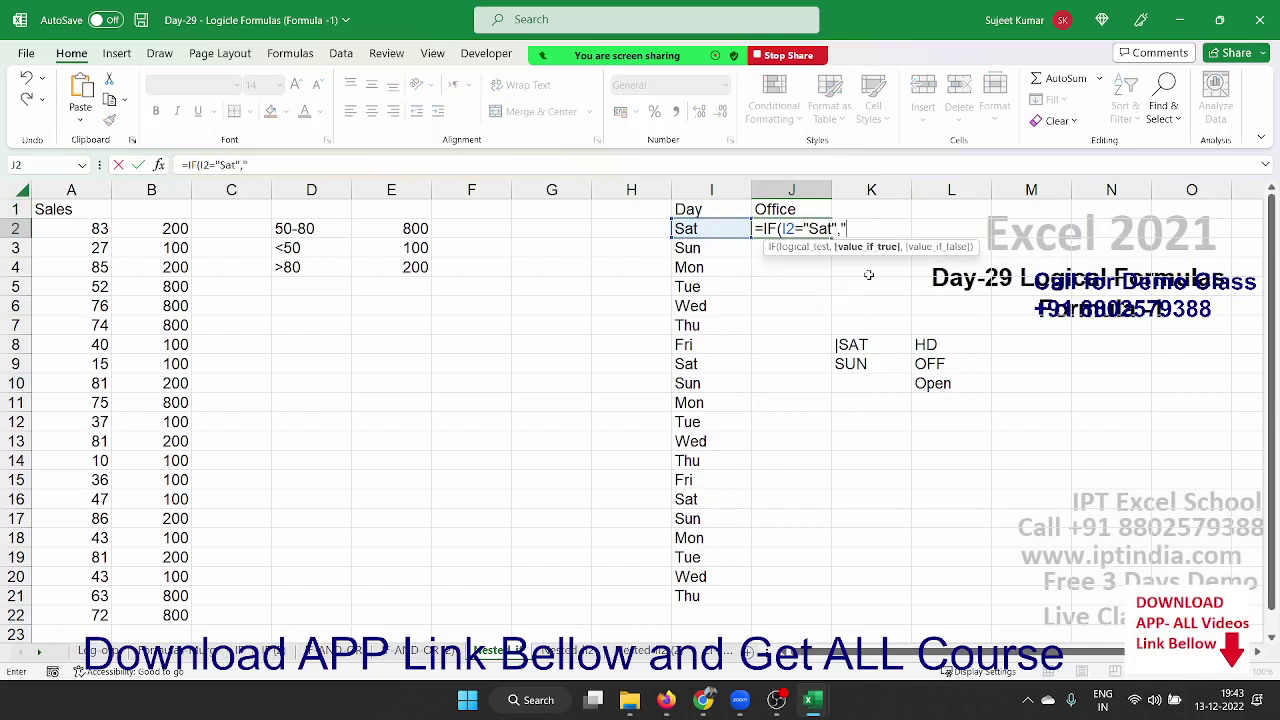
text(HD")
text(,IF)
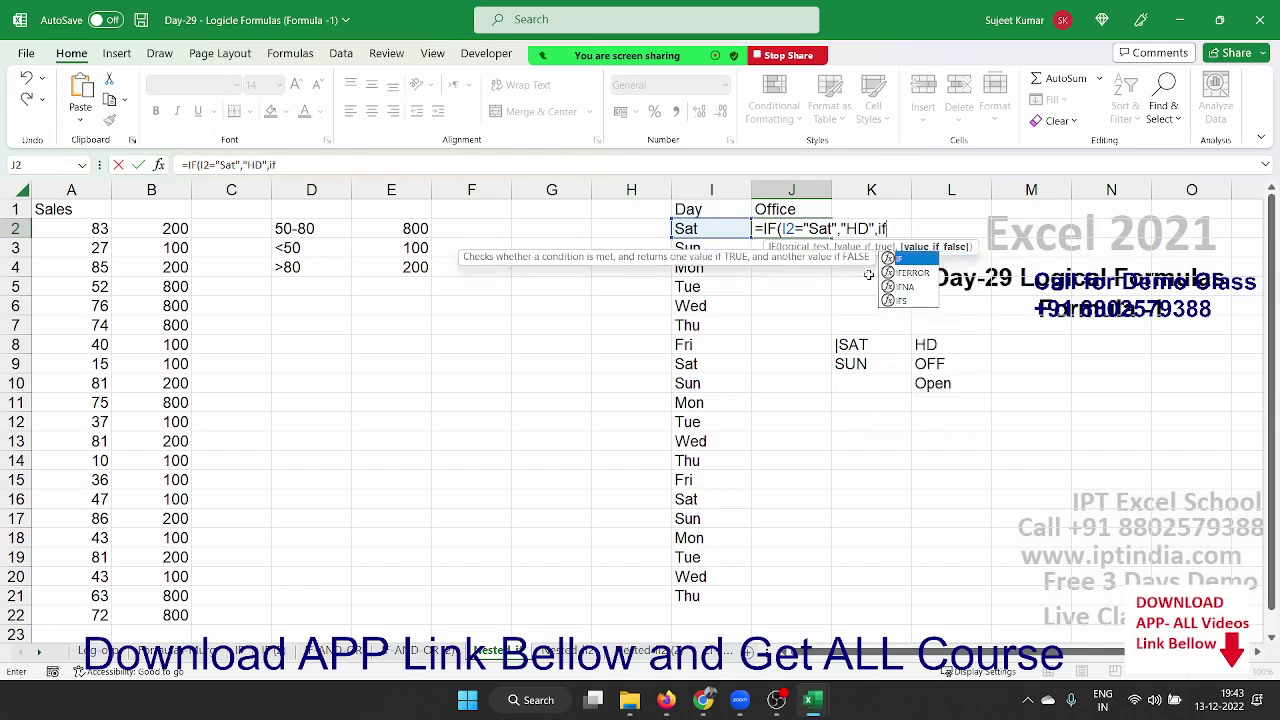
text(()
key(Left)
text(<)
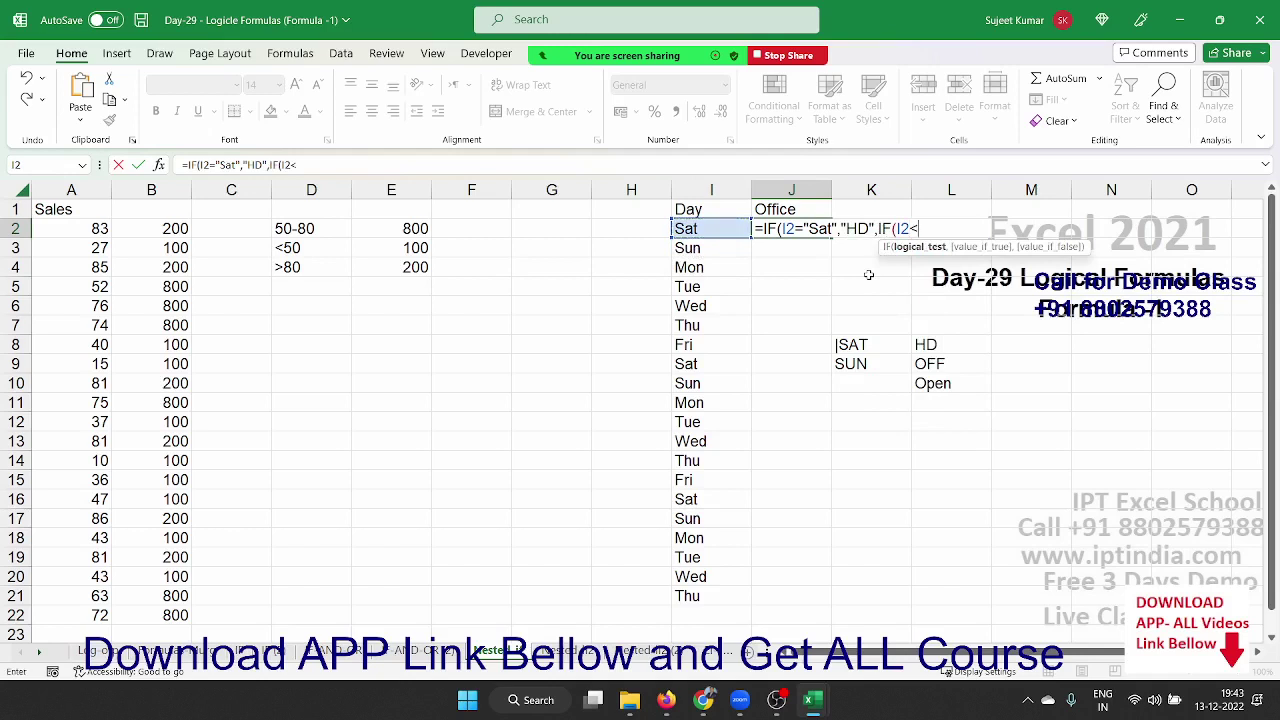
text(="S)
text(un",")
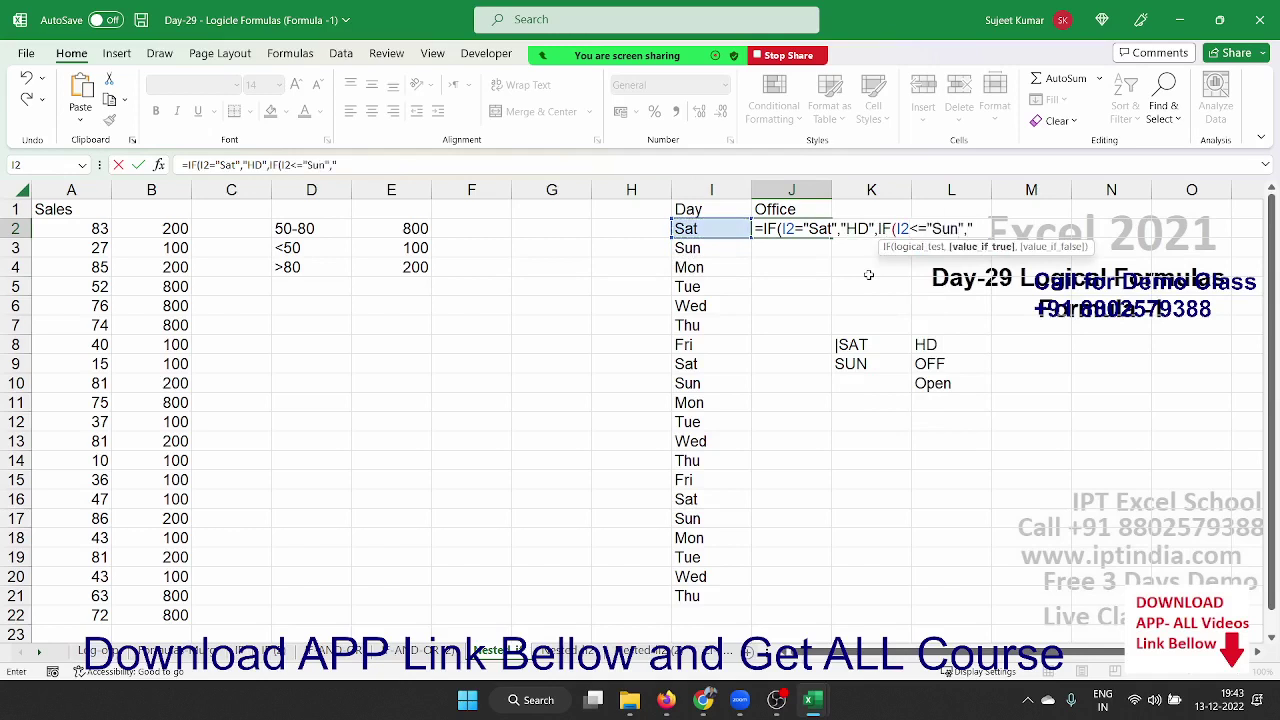
text(OFF",)
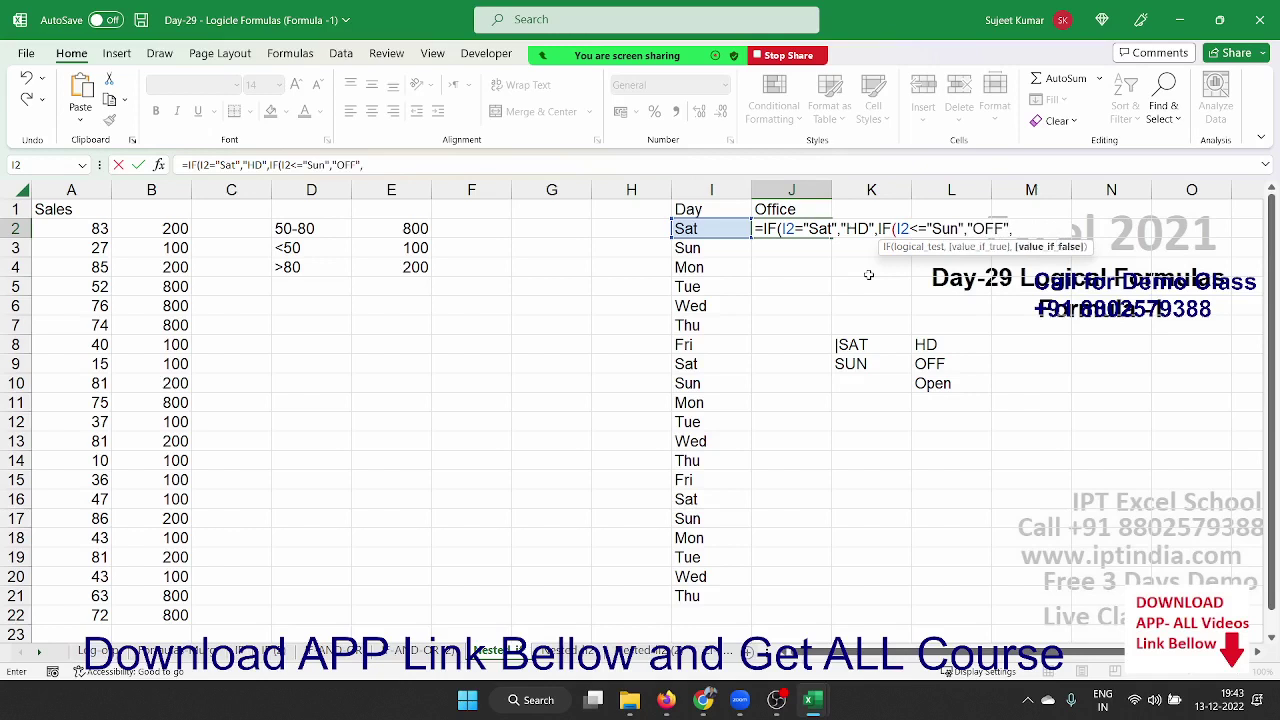
text(i)
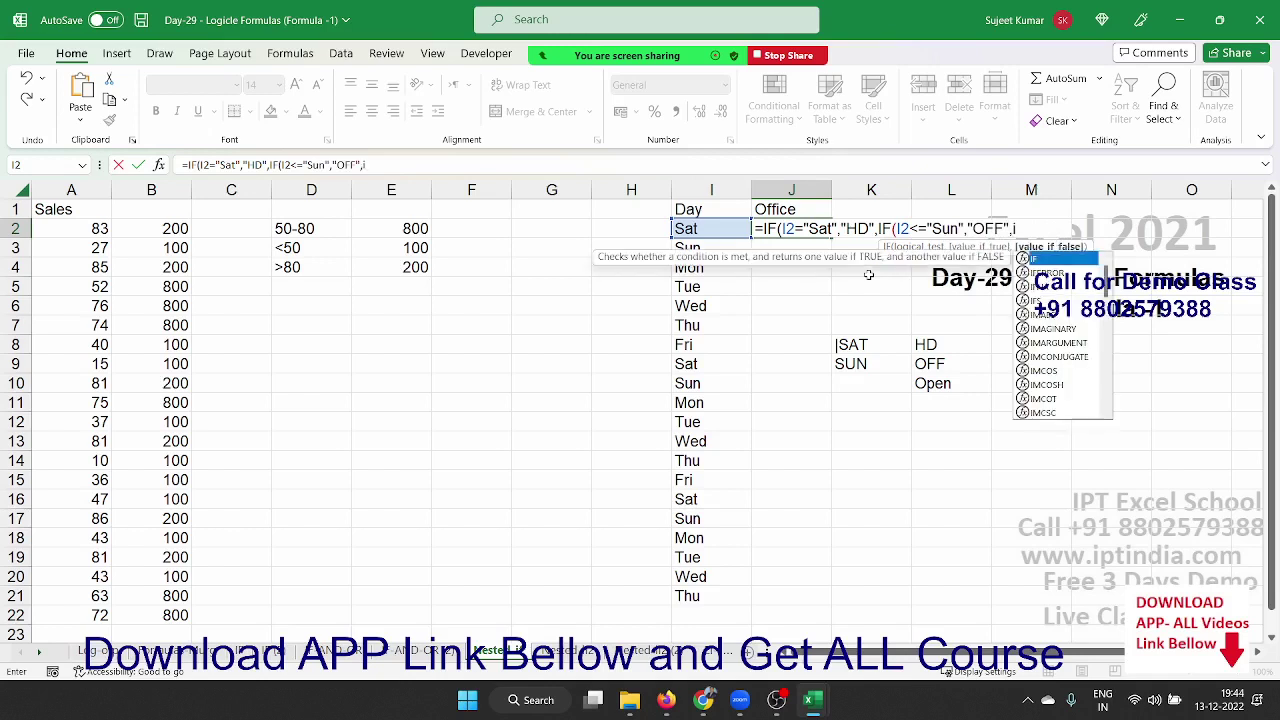
key(BackSpace)
text("OP)
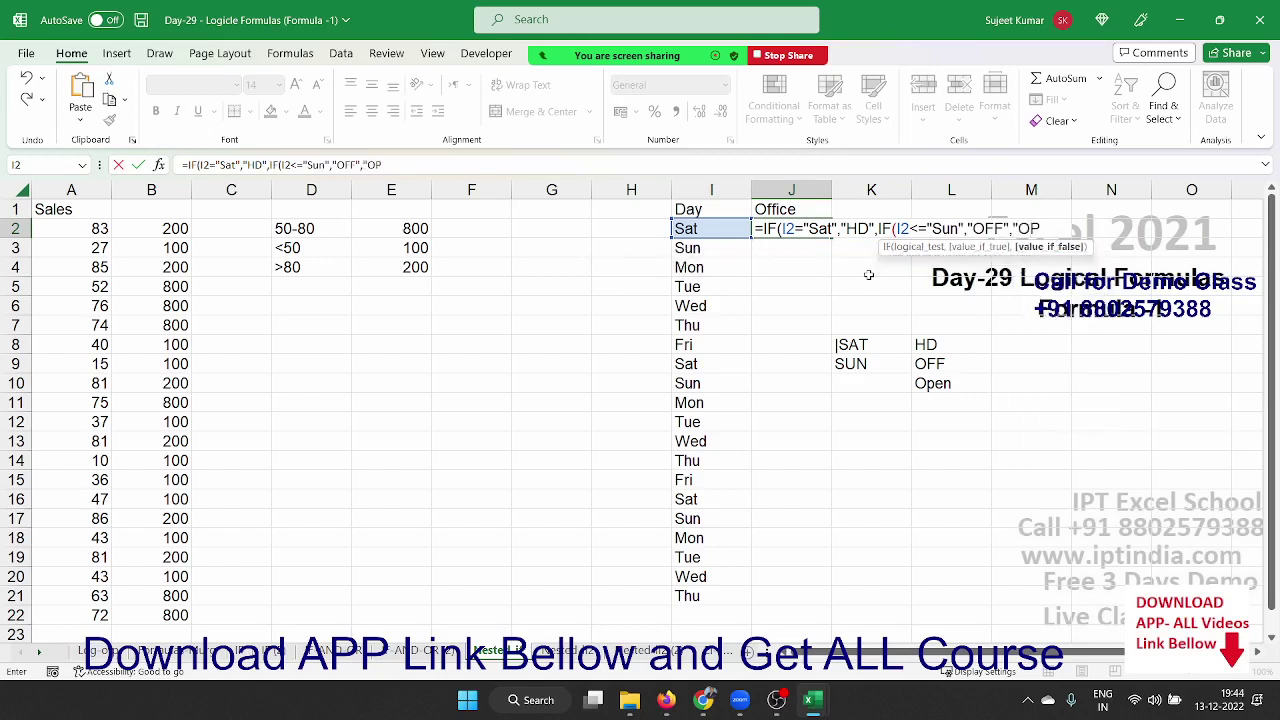
text(EN")
key(Return)
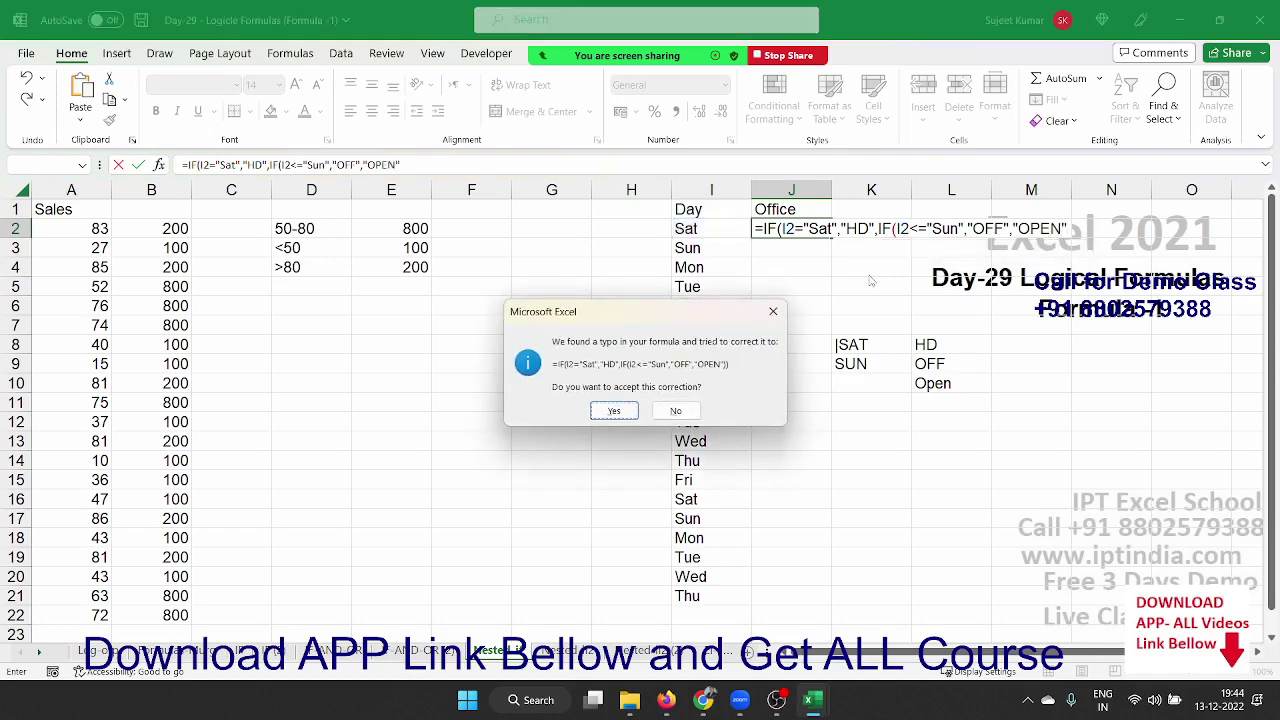
key(Return)
key(Up)
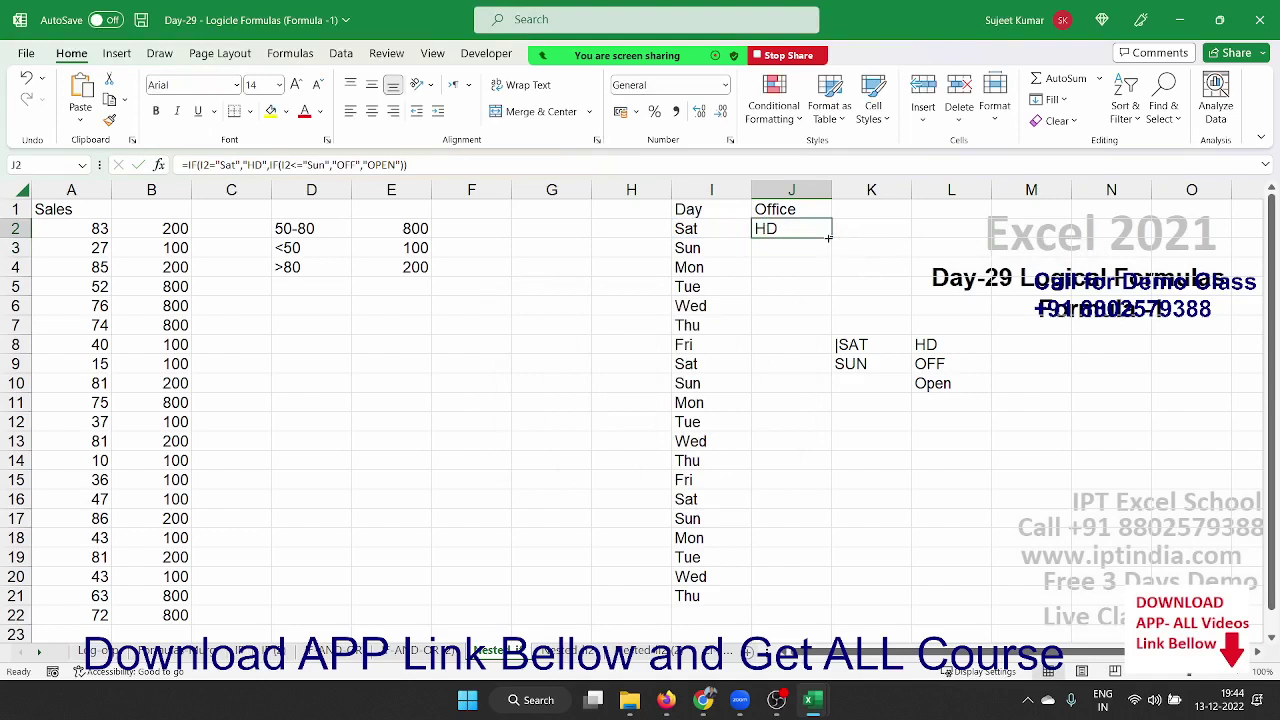
Step: Fill J2's status formula down to J21, then clear the copied results in J3:J4
double_click(828, 237)
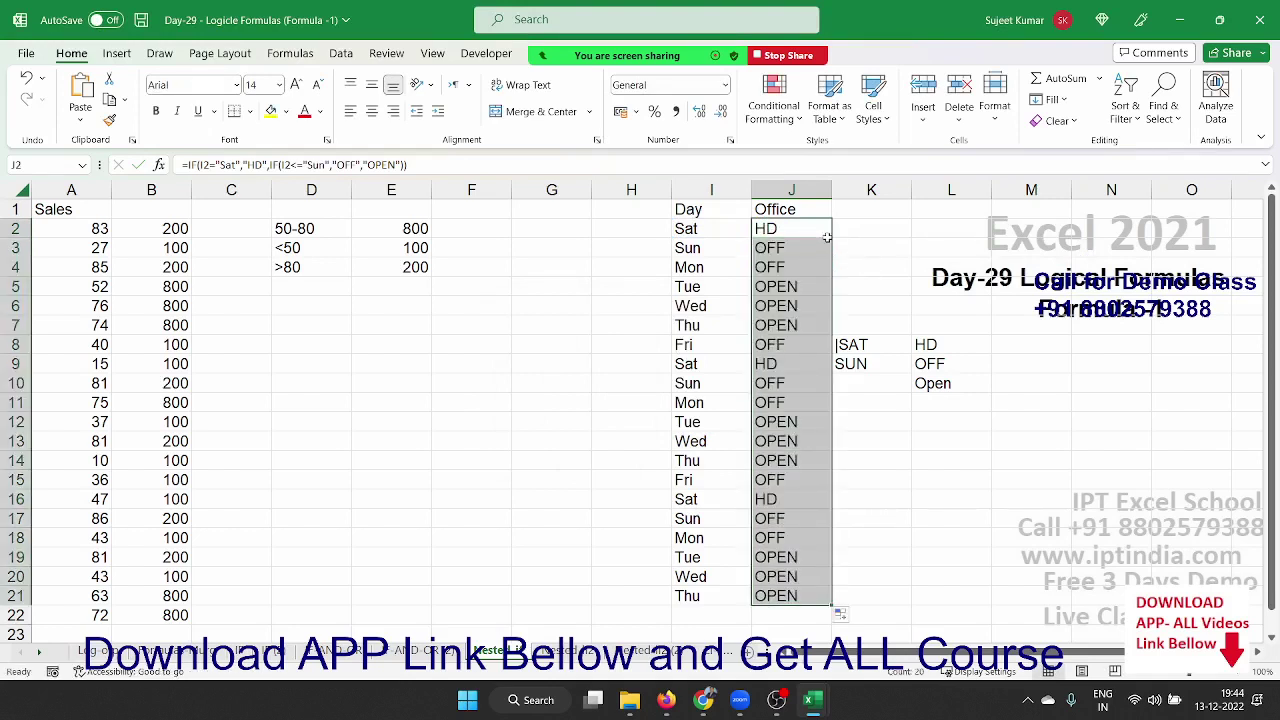
click(814, 249)
key(shift+Down)
key(Delete)
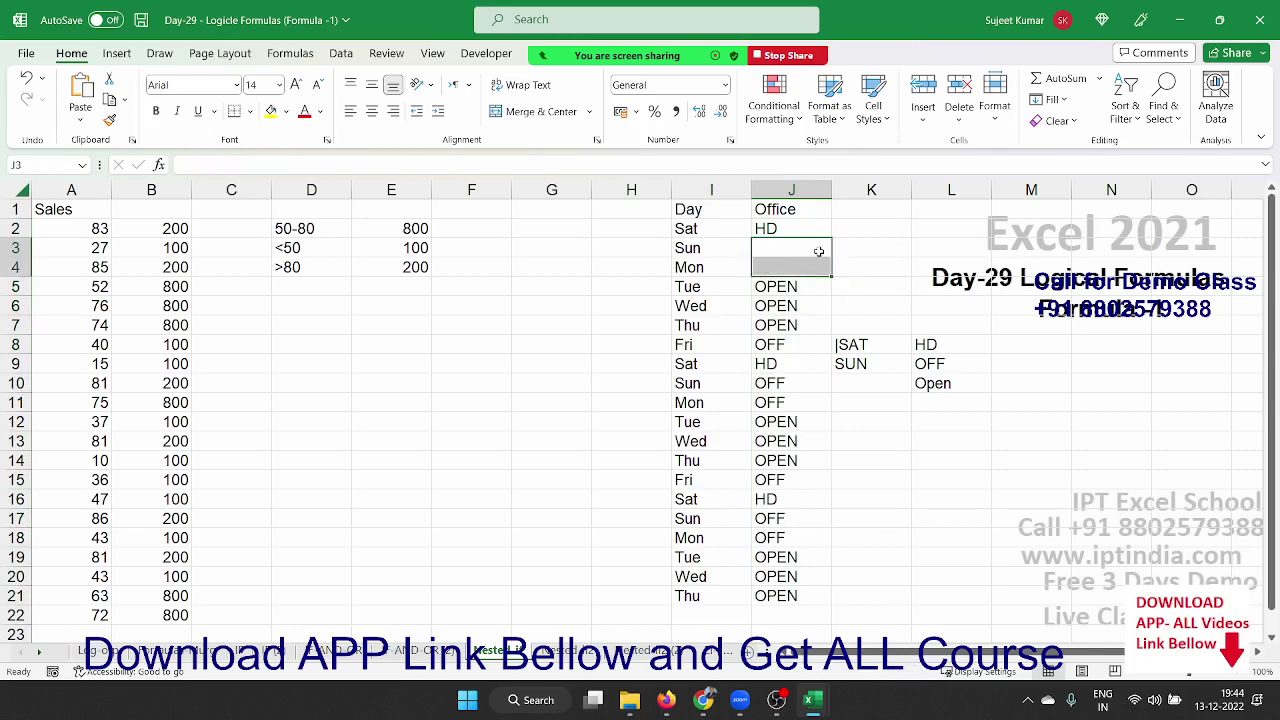
Step: Clear the remaining copies through J21 and reopen J2's nested IF formula for editing
key(Down)
key(Down)
key(ctrl+shift+Down)
key(Delete)
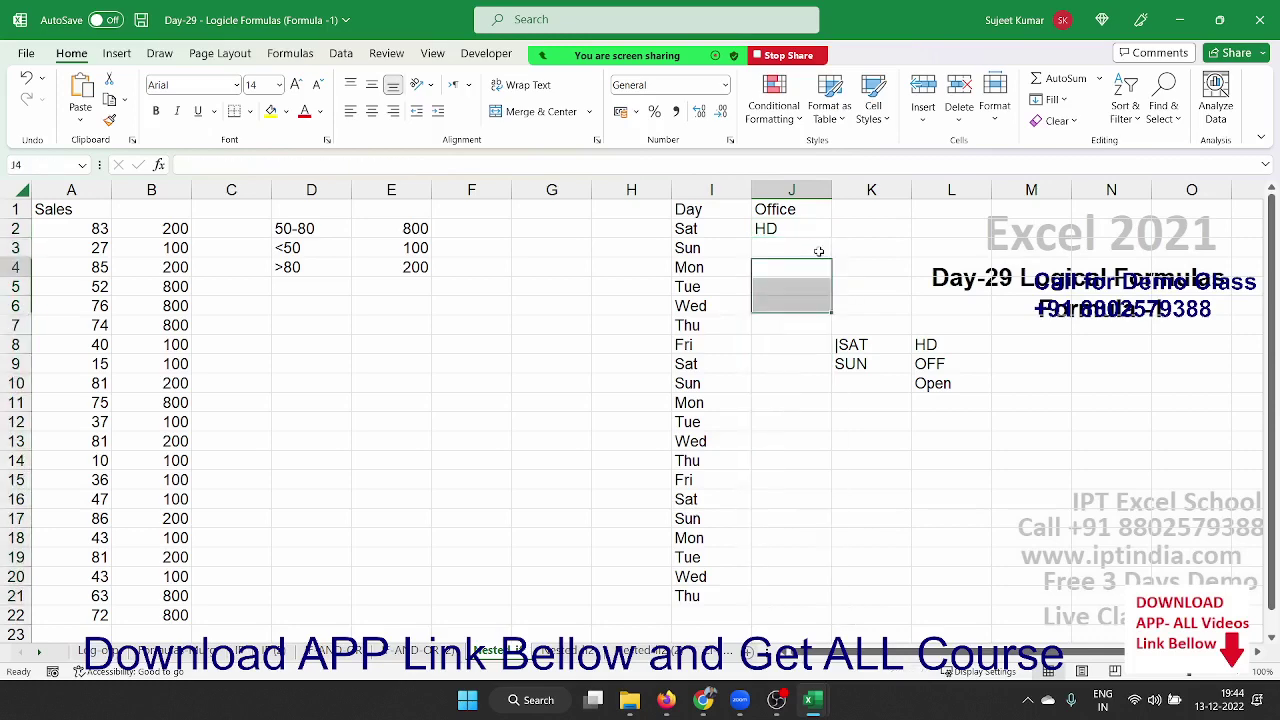
key(Up)
key(Up)
key(F2)
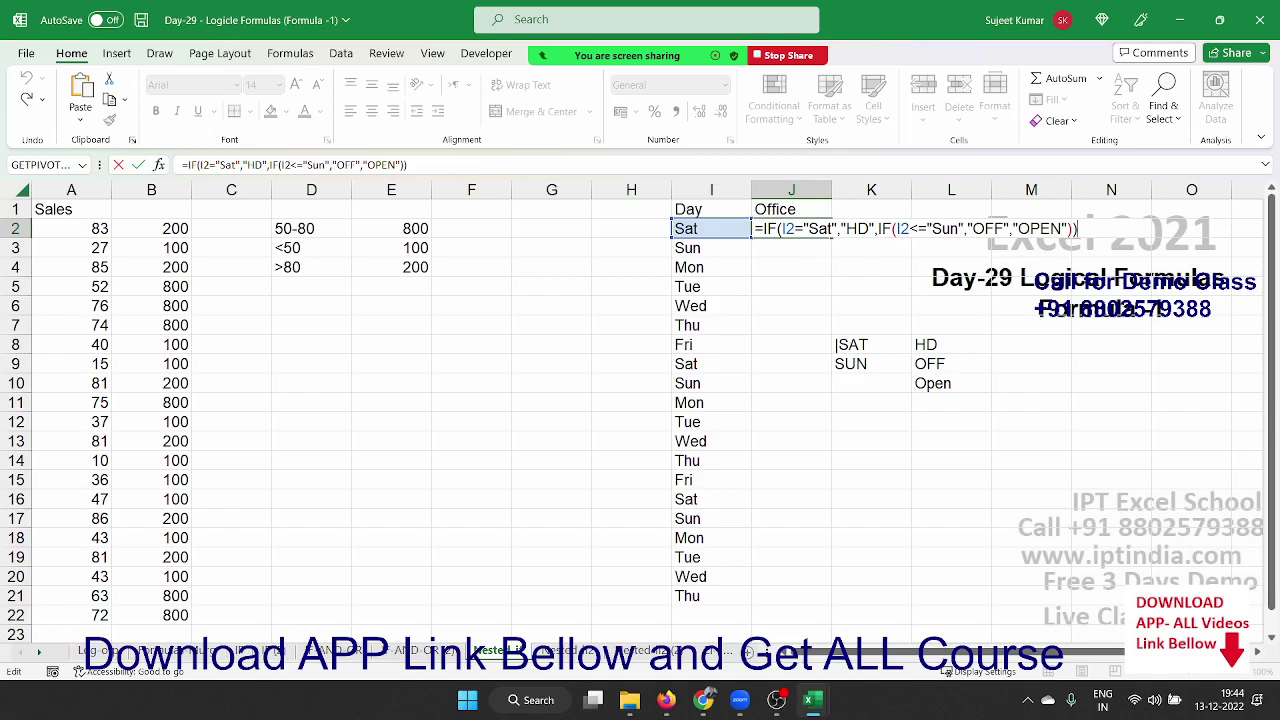
key(alt+Tab)
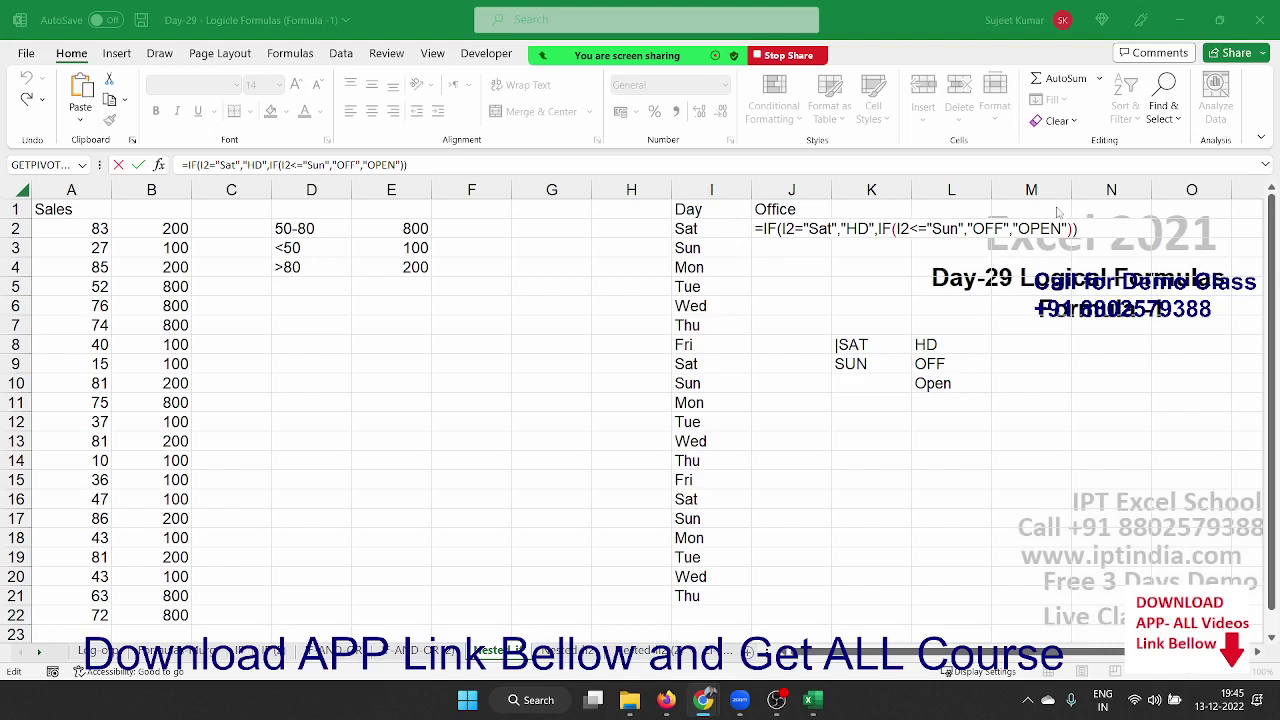
Step: Commit J2's nested IF status formula and fill it down through J21
click(1060, 229)
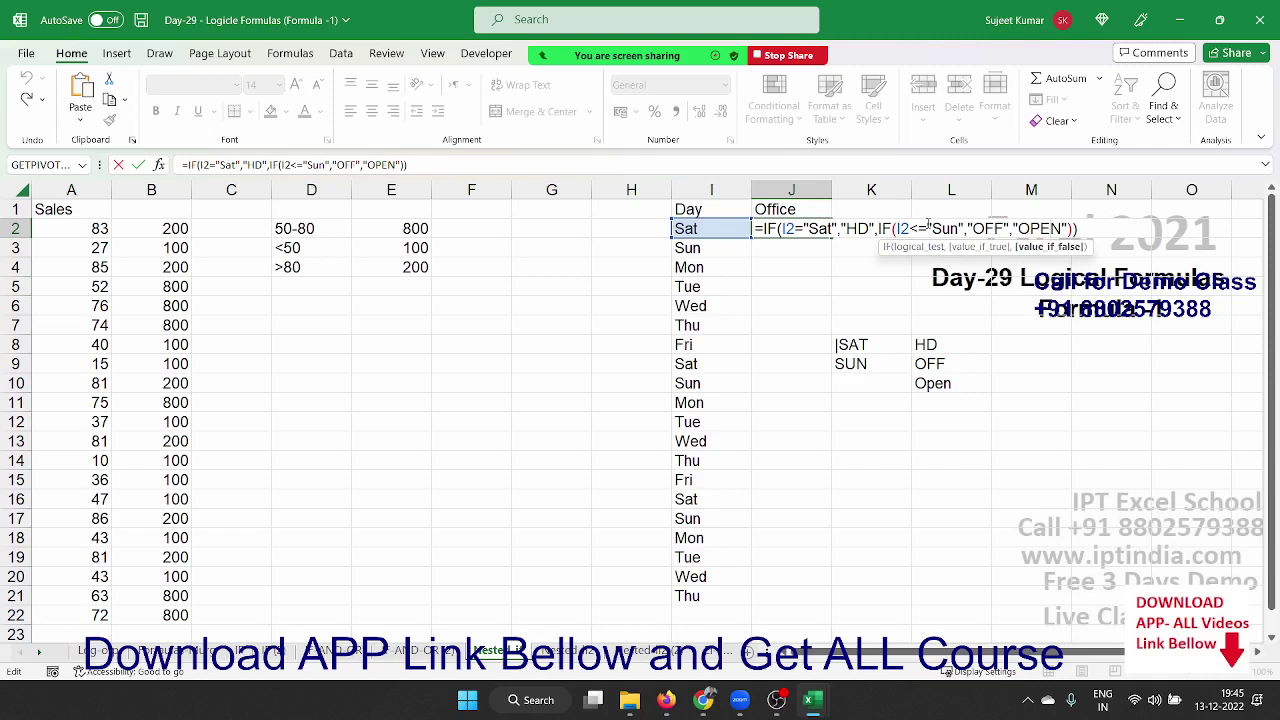
key(Return)
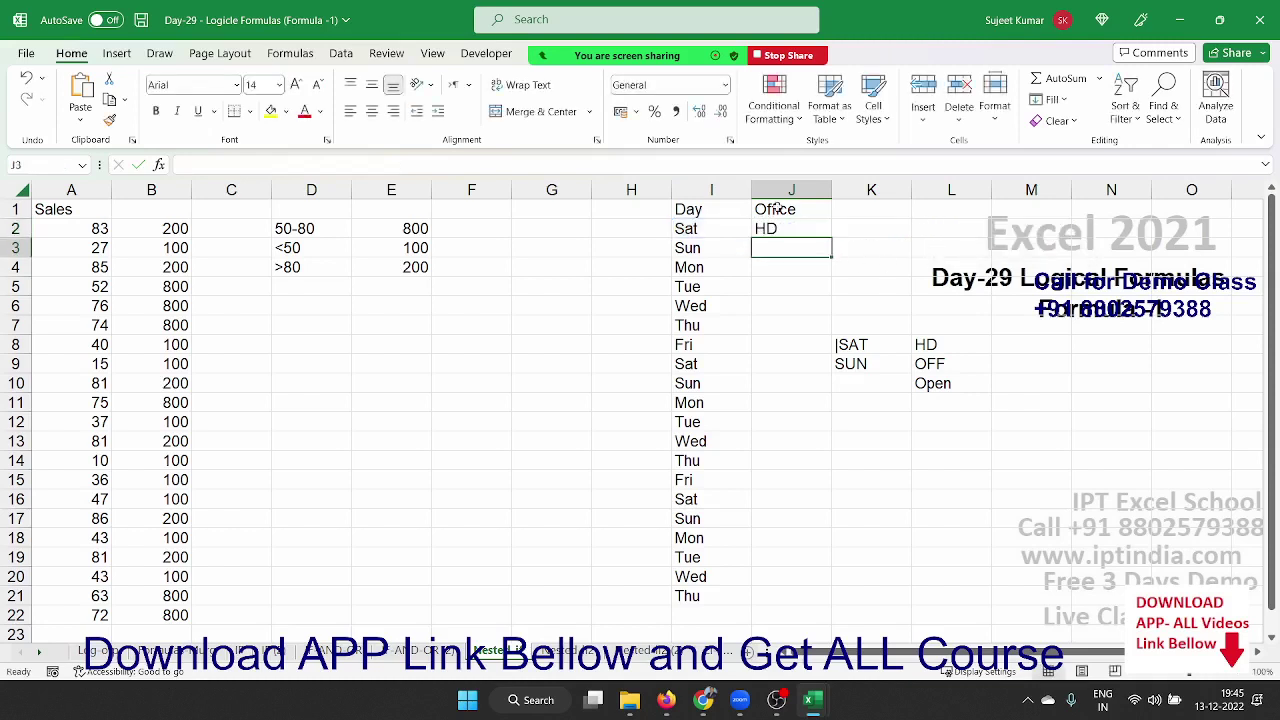
click(787, 221)
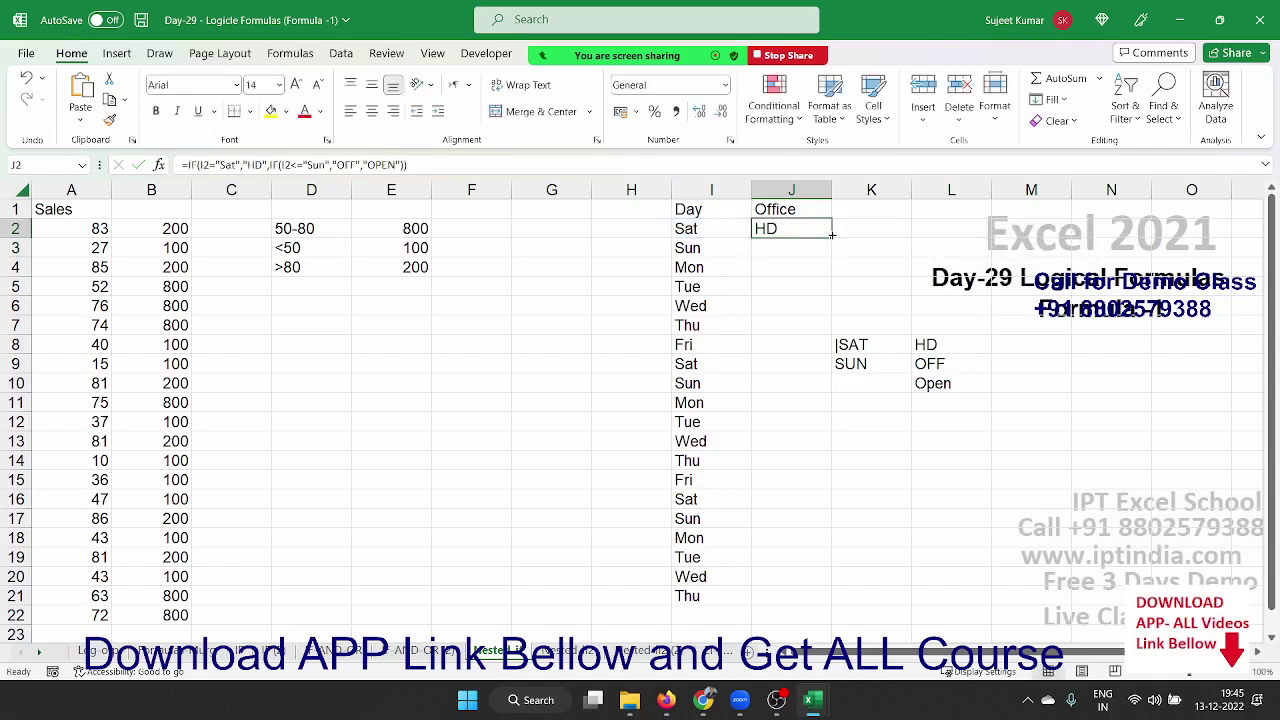
double_click(831, 236)
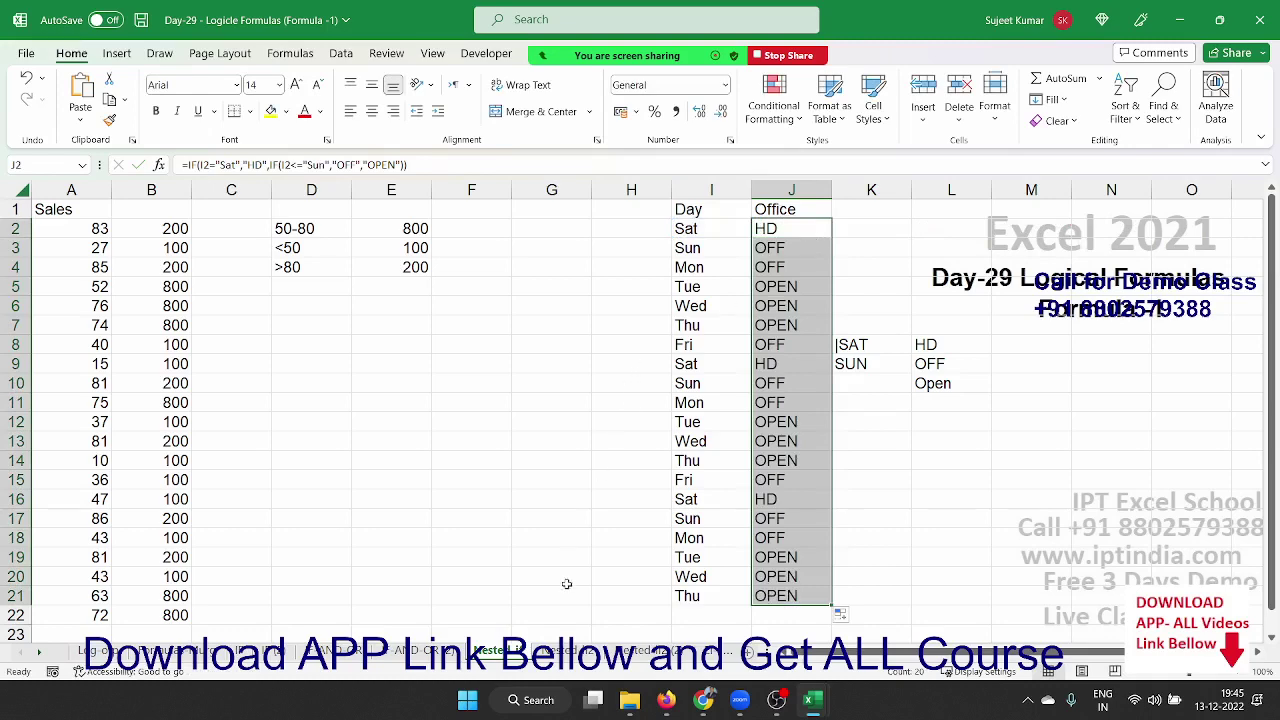
Step: Review the F2 Result formula on the S-1 to S-4 sheet, then save and close the Day-29 workbook
click(576, 648)
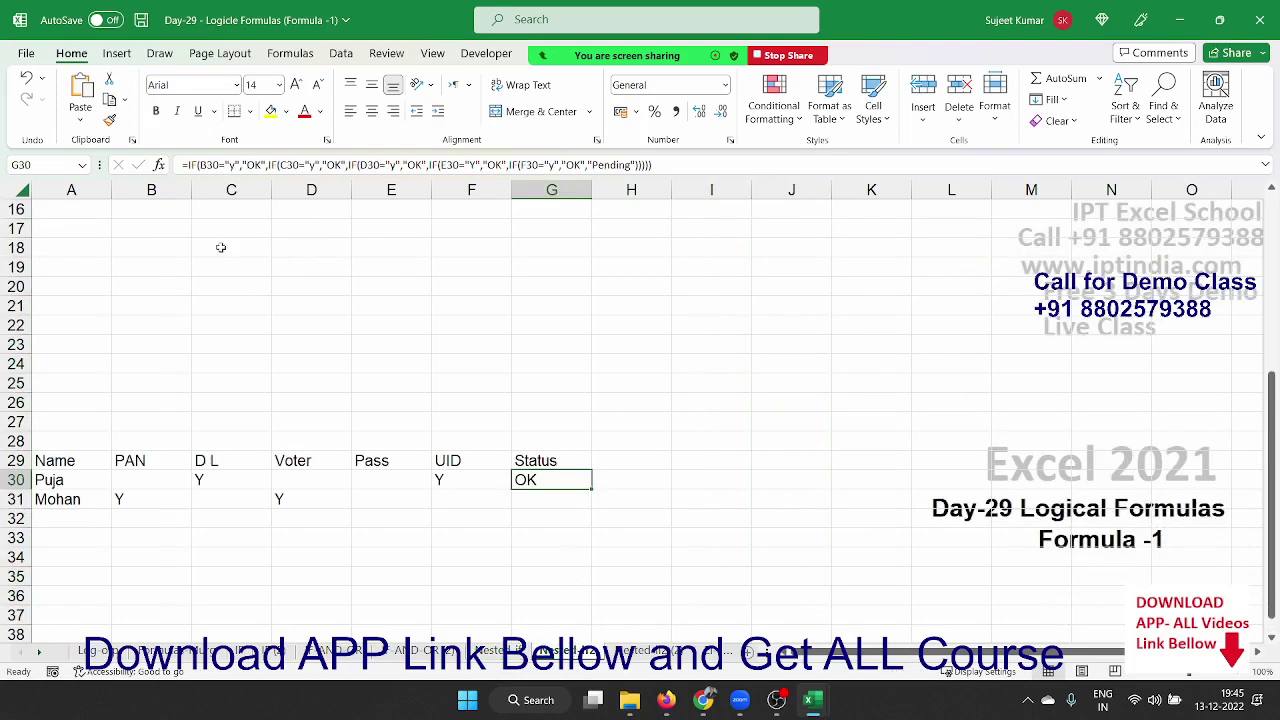
key(ctrl+Page_Up)
double_click(484, 228)
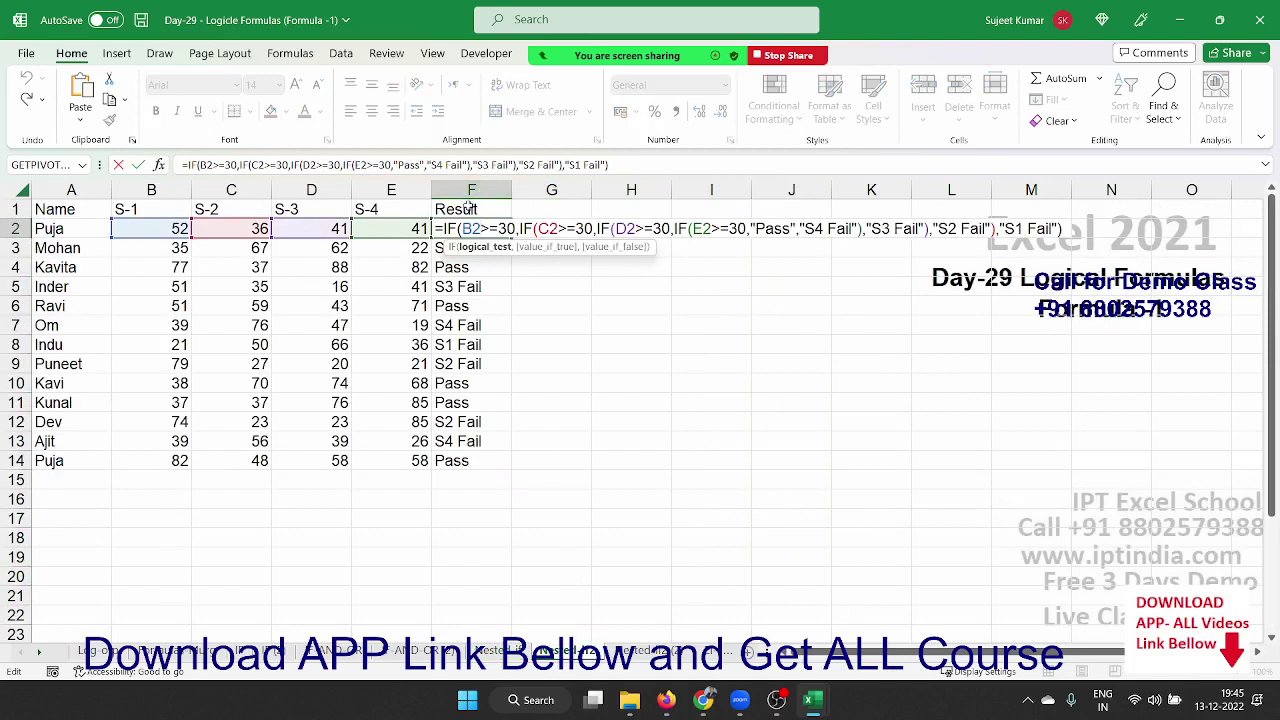
key(Escape)
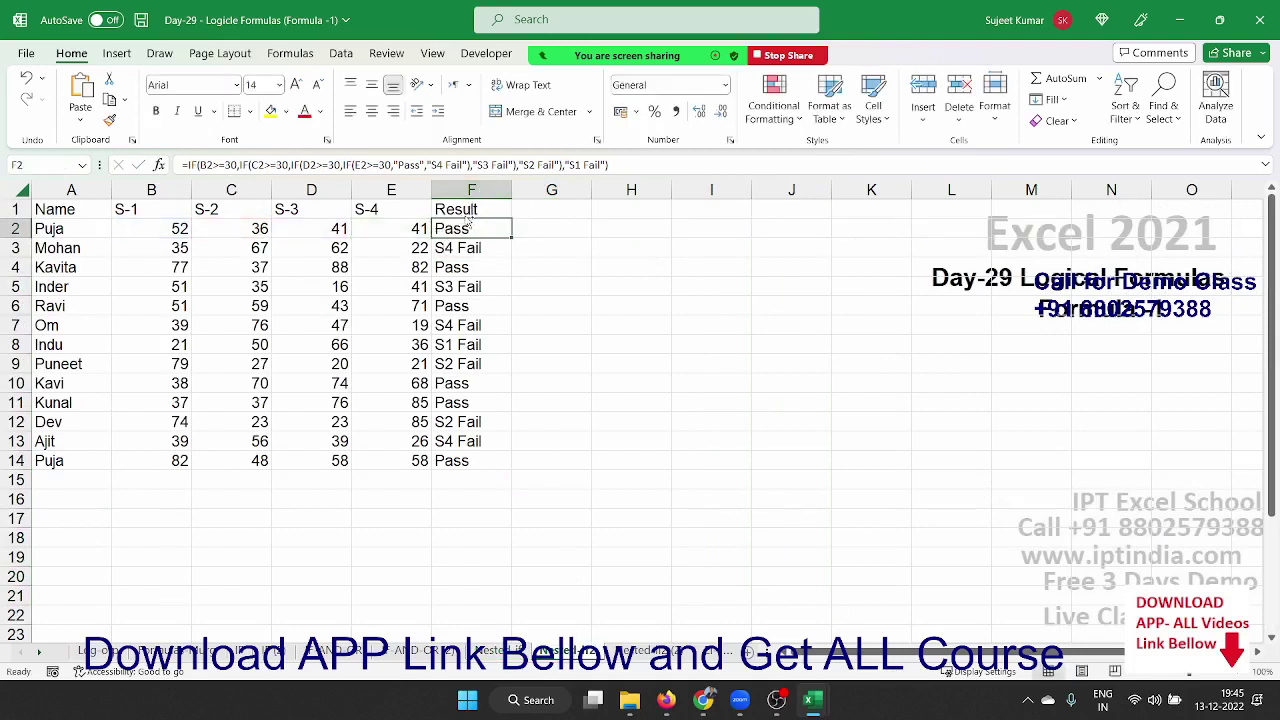
key(ctrl+s)
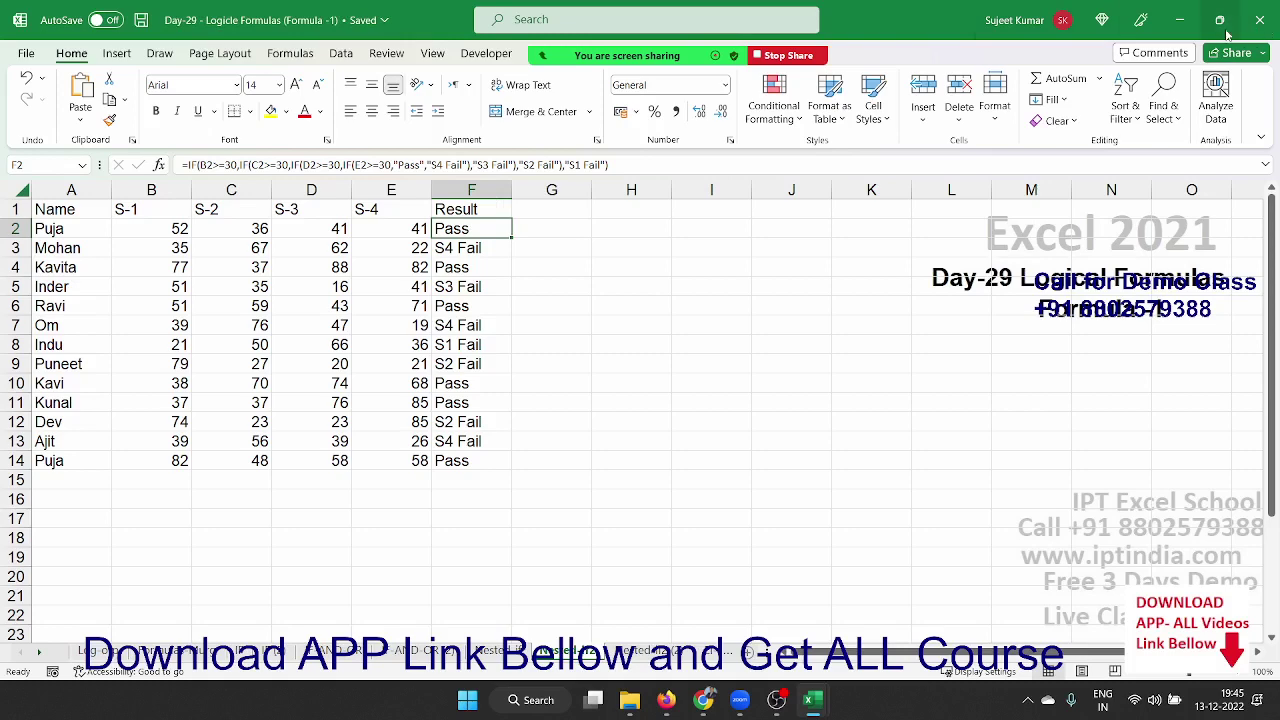
click(1259, 20)
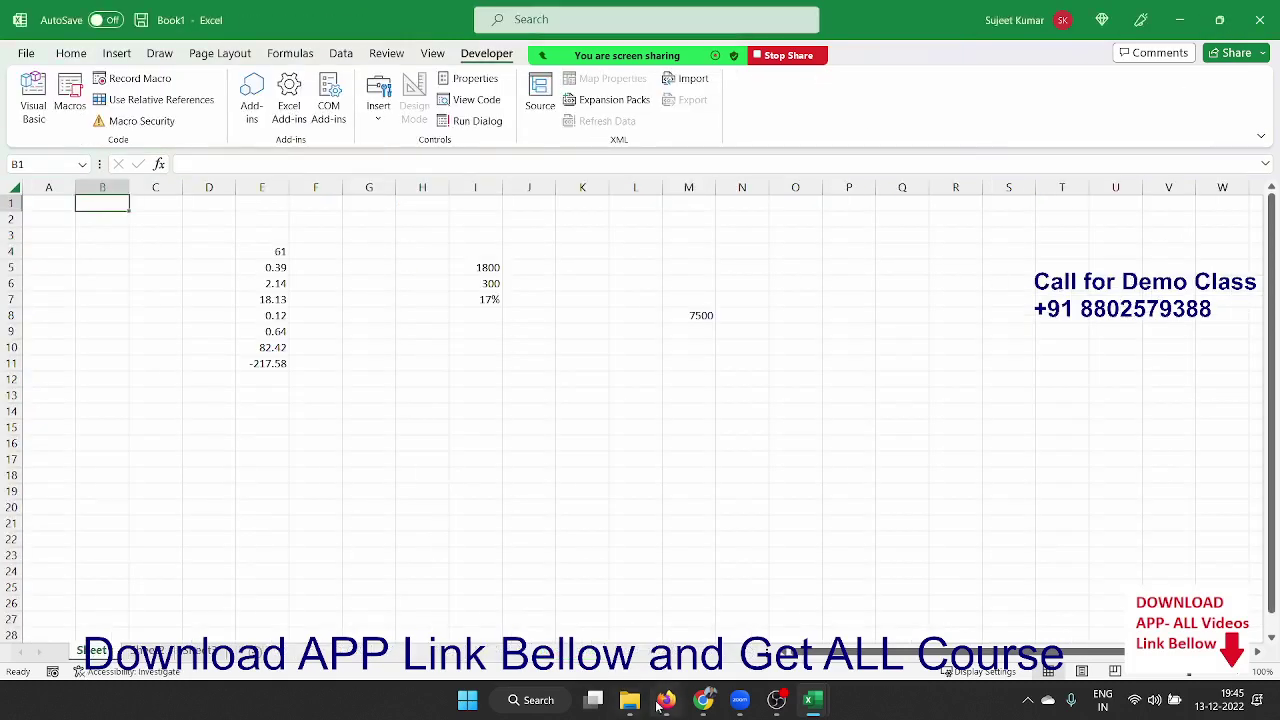
Step: Open the most recent contact's chat in WhatsApp Web
click(665, 702)
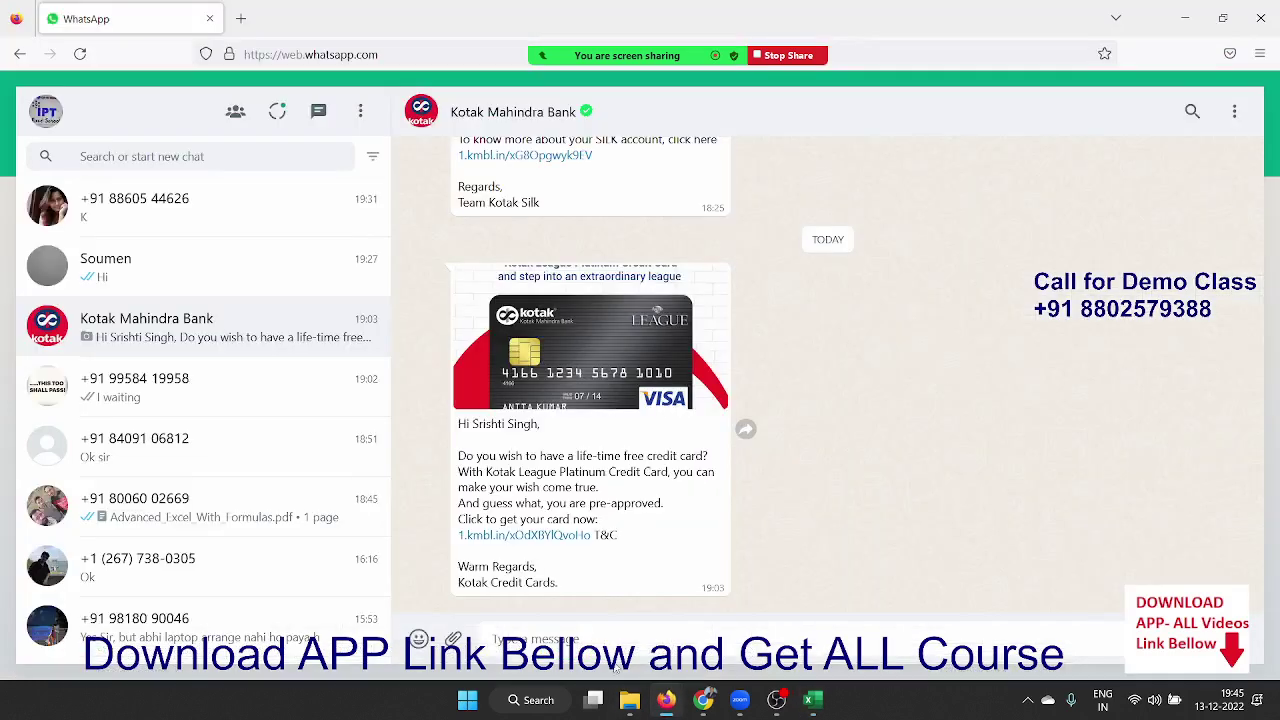
click(80, 248)
click(125, 231)
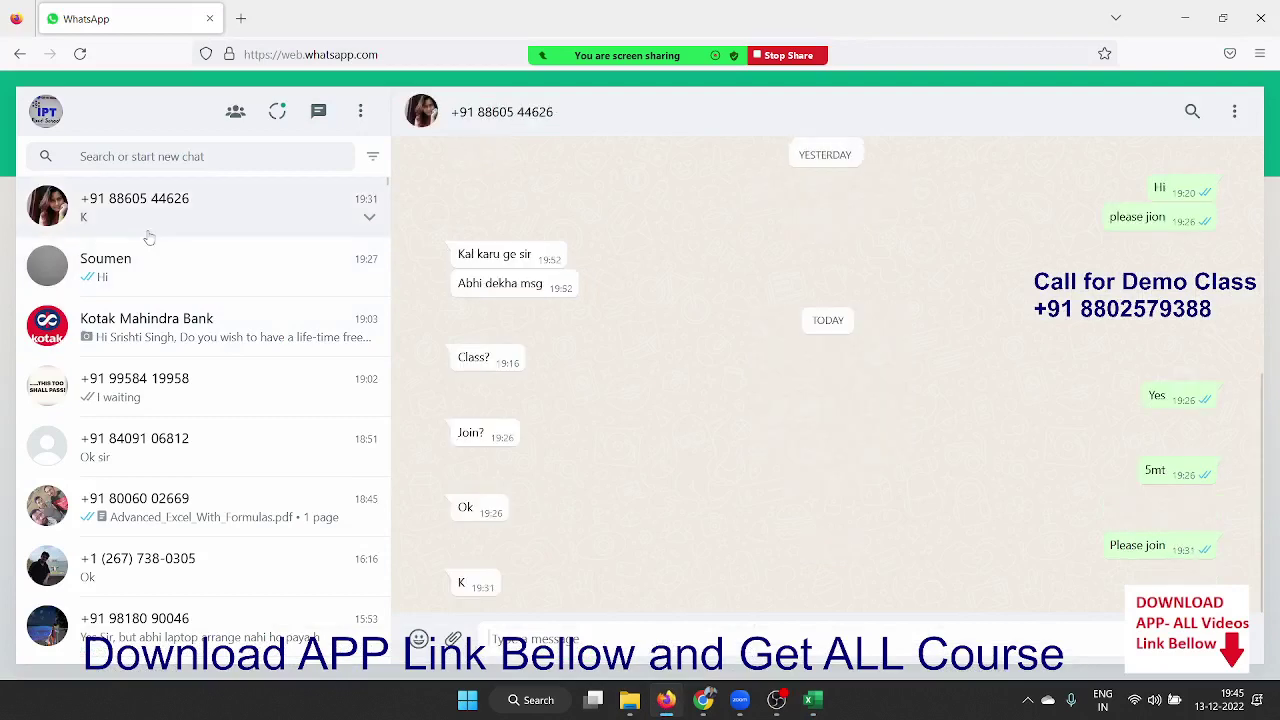
Step: Pick the Day-29 - Logicle Formulas (Formula -1) workbook from APP_Rec (D:) as a document attachment
click(453, 638)
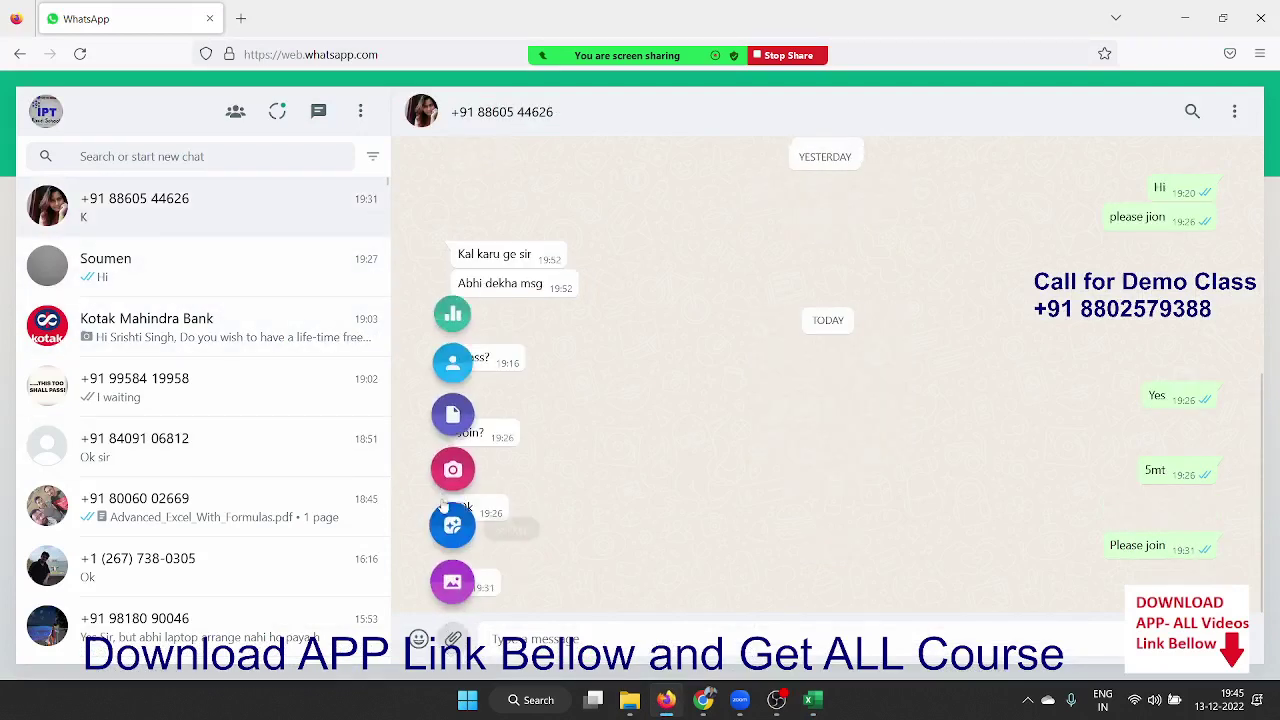
click(453, 420)
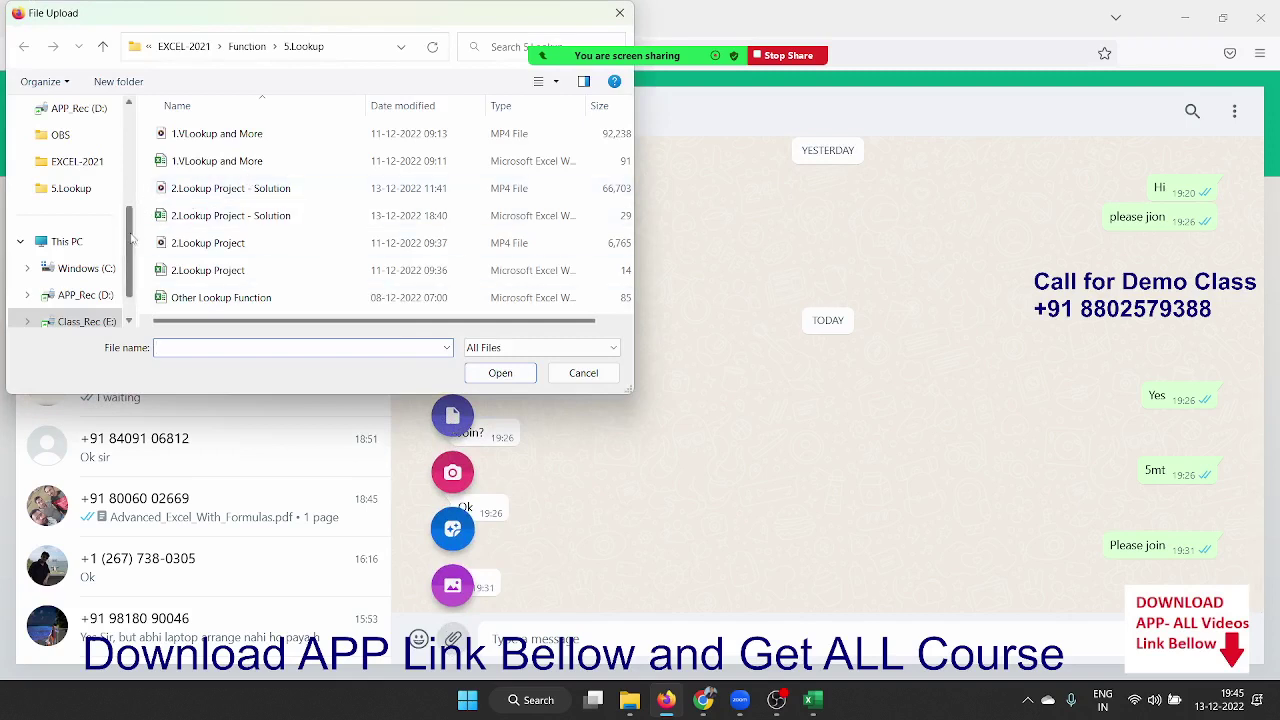
scroll(120, 200, up, 2)
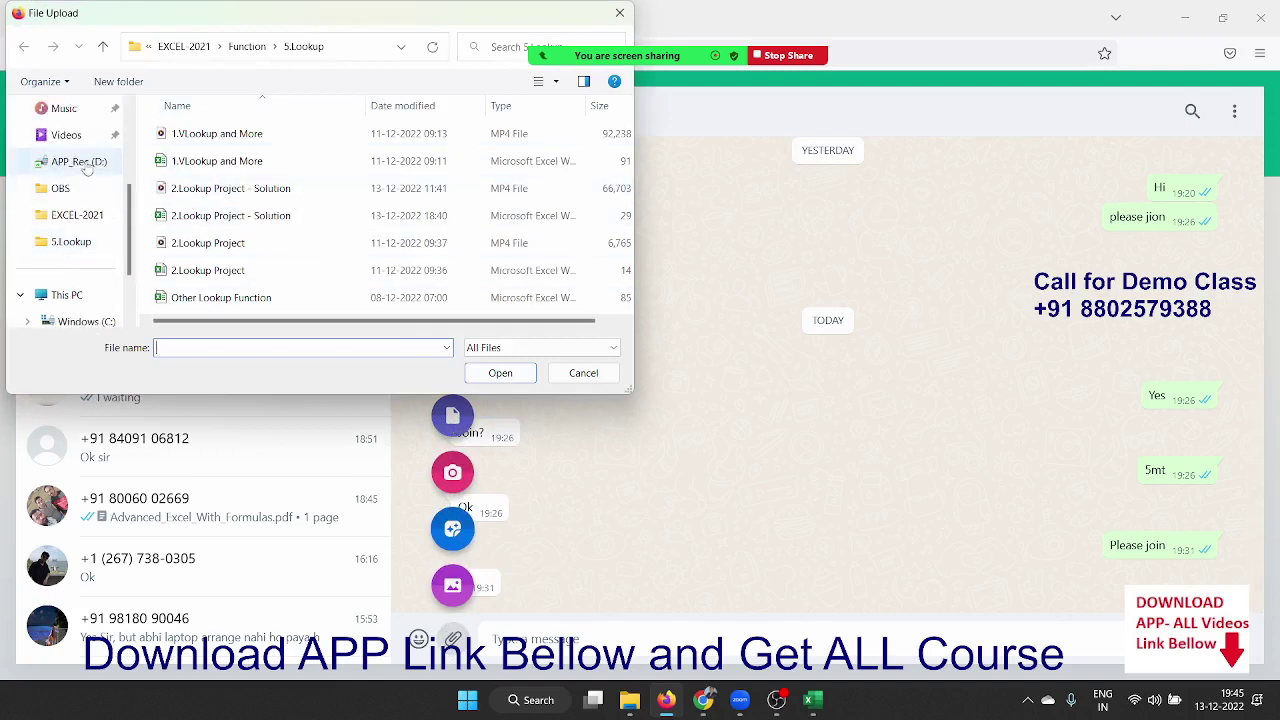
click(80, 162)
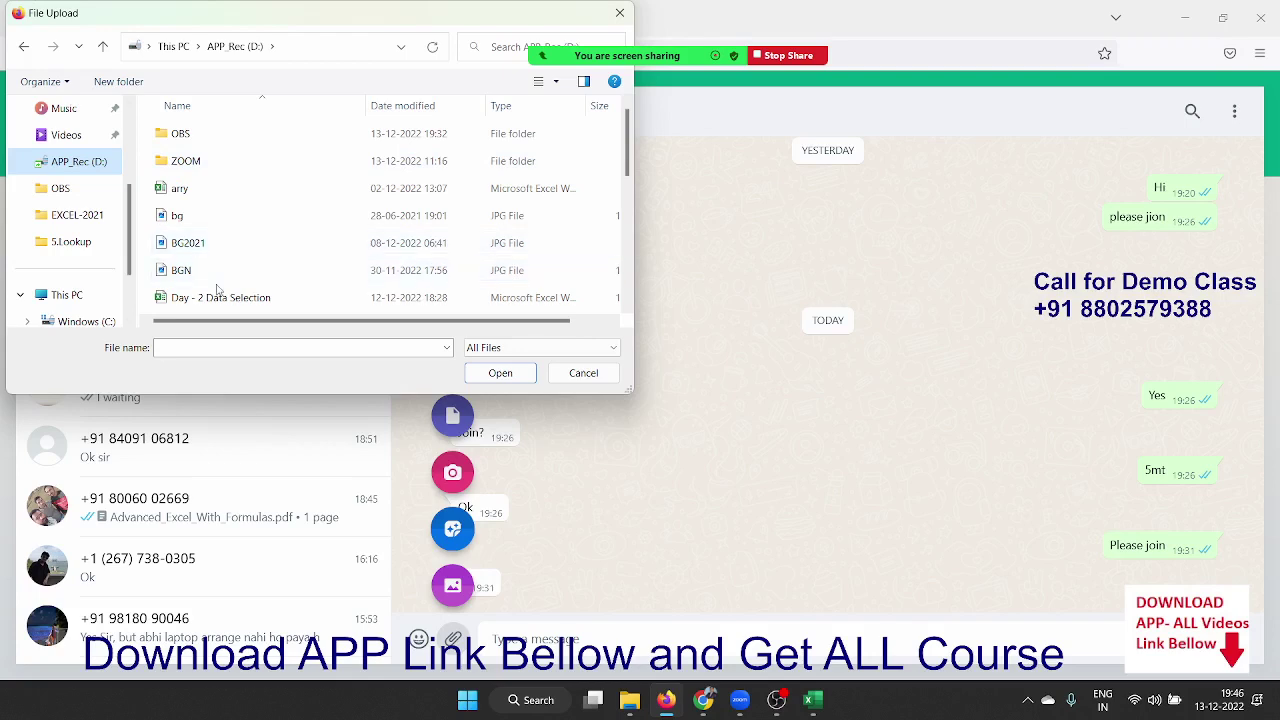
scroll(225, 305, down, 3)
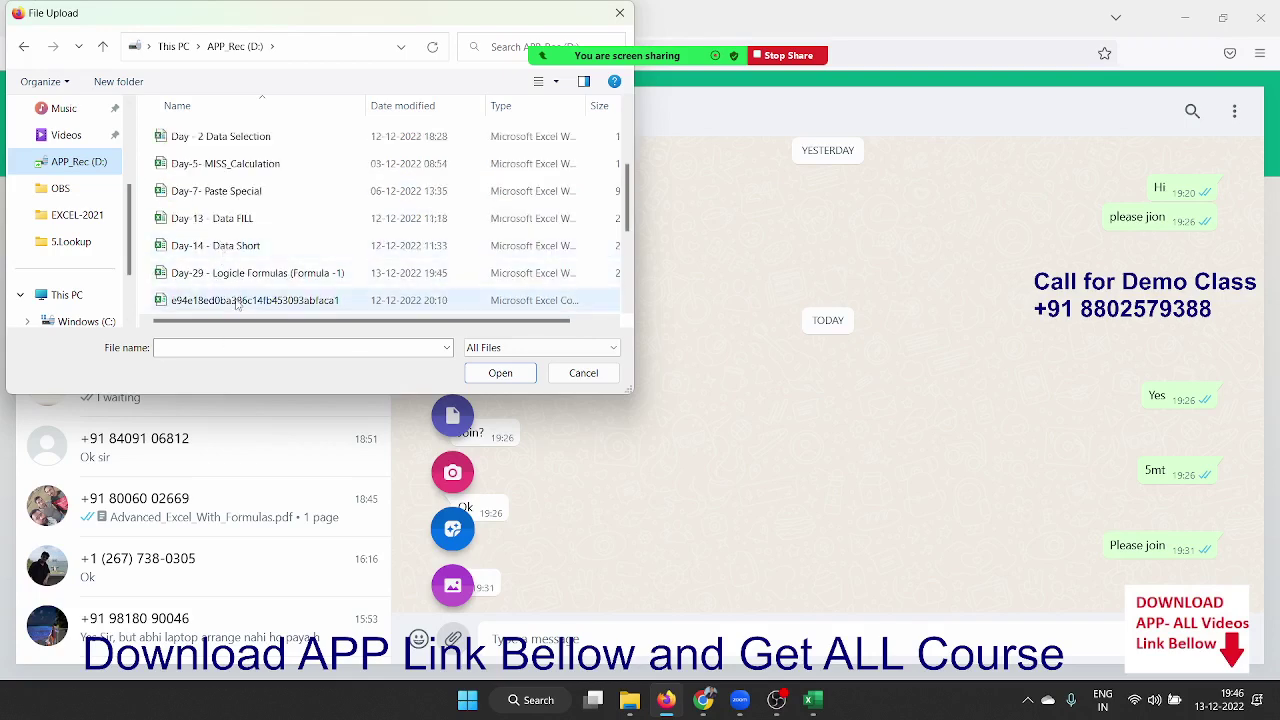
click(240, 273)
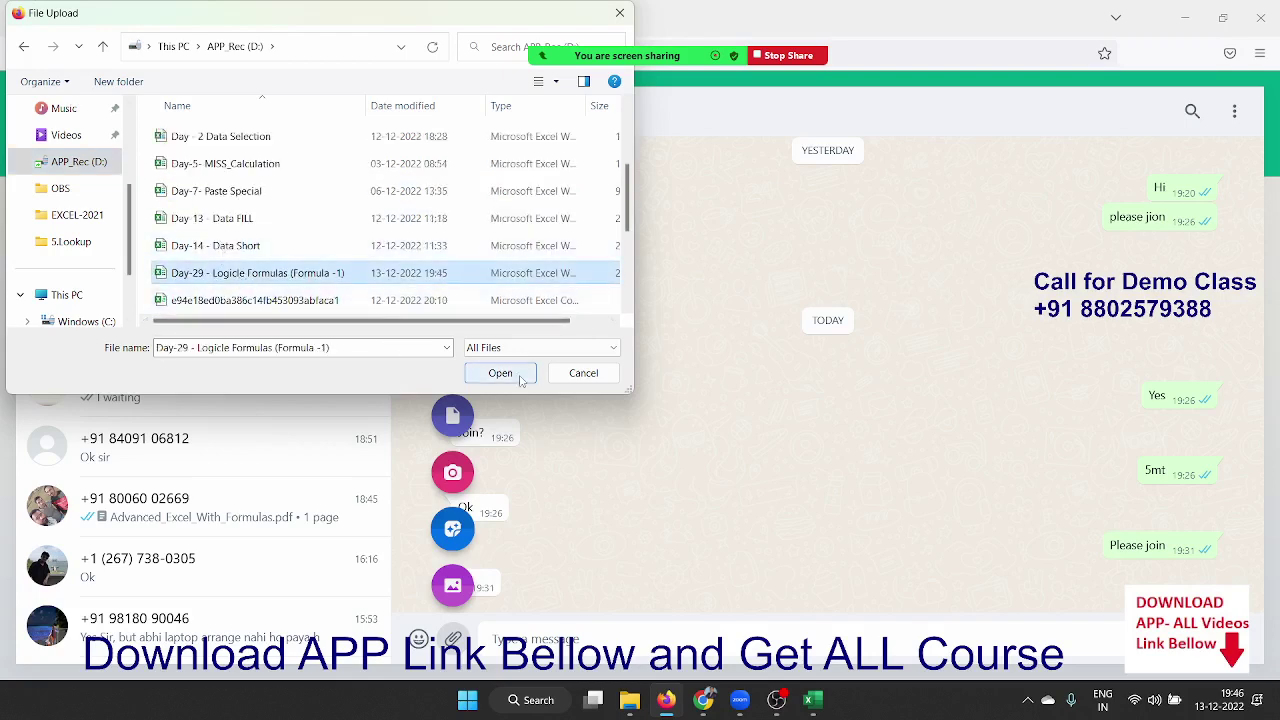